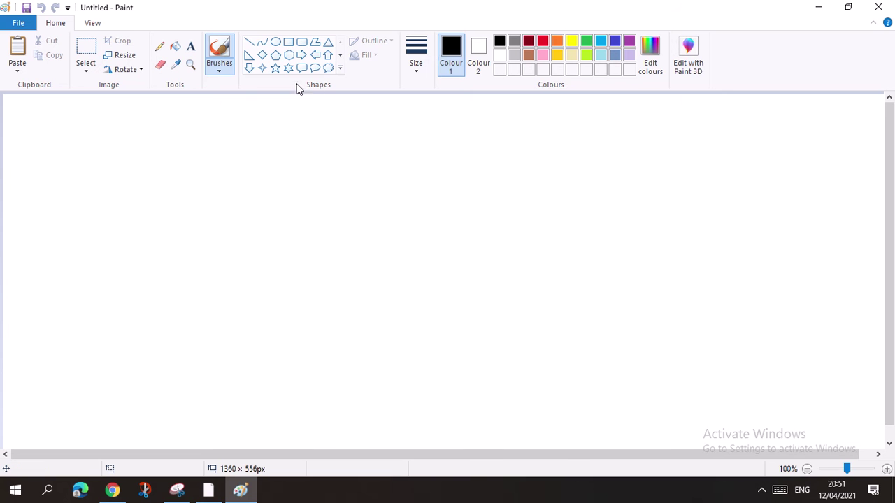
Step: Choose the ellipse as the shape to draw
{"action": "left_click", "coordinate": [341, 71]}
{"action": "left_click", "coordinate": [340, 68]}
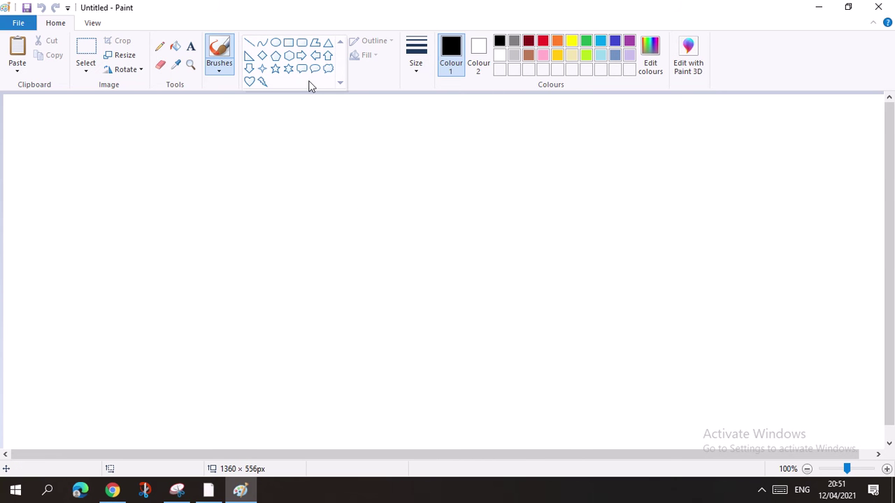
{"action": "left_click", "coordinate": [275, 43]}
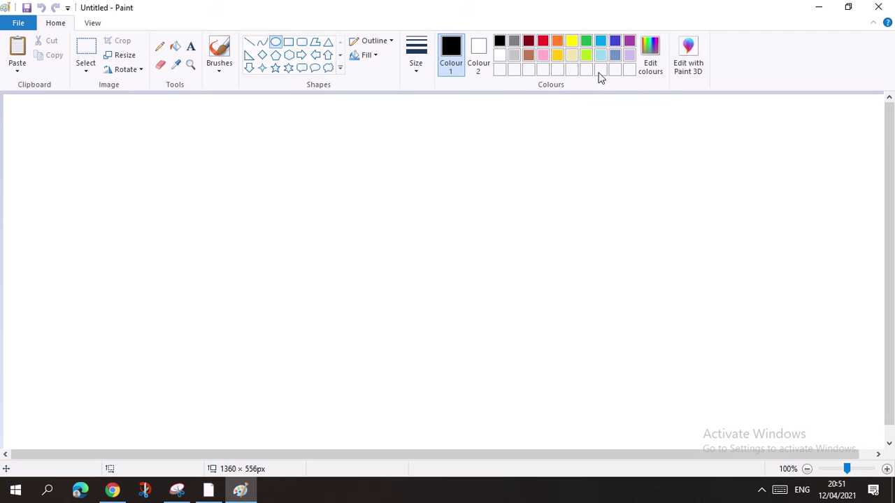
{"action": "left_click", "coordinate": [650, 56]}
{"action": "left_click_drag", "start_coordinate": [527, 167], "coordinate": [463, 212]}
{"action": "left_click", "coordinate": [584, 137]}
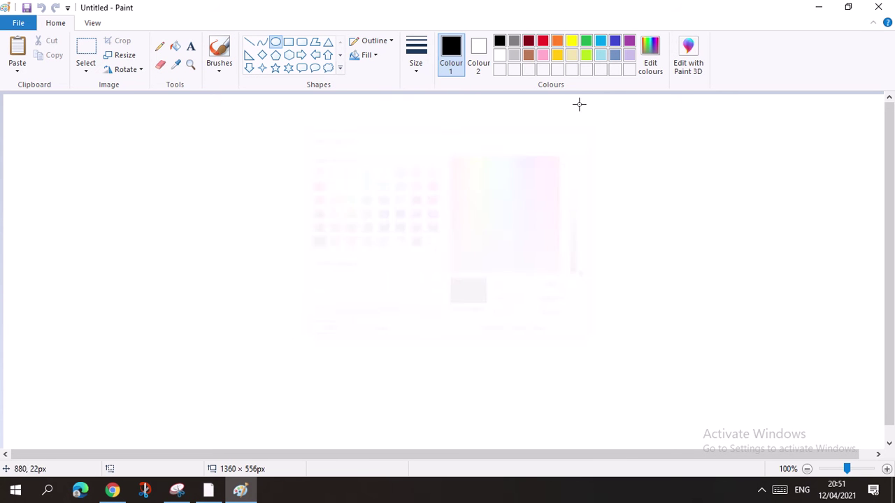
Step: Mix a pale skin tone for Colour 1 with hue 16, saturation 148 and luminosity 216
{"action": "left_click", "coordinate": [572, 55]}
{"action": "left_click", "coordinate": [650, 56]}
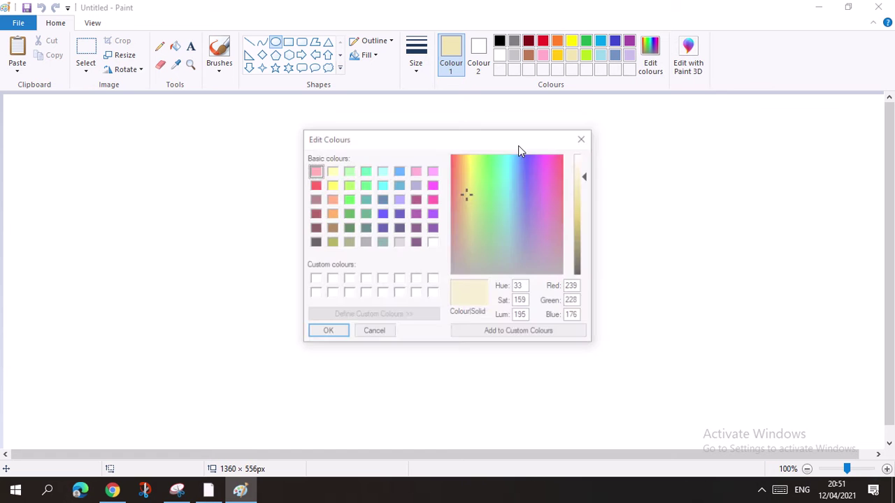
{"action": "left_click", "coordinate": [465, 194]}
{"action": "mouse_move", "coordinate": [465, 194]}
{"action": "left_mouse_down"}
{"action": "mouse_move", "coordinate": [468, 213]}
{"action": "mouse_move", "coordinate": [459, 201]}
{"action": "left_mouse_up"}
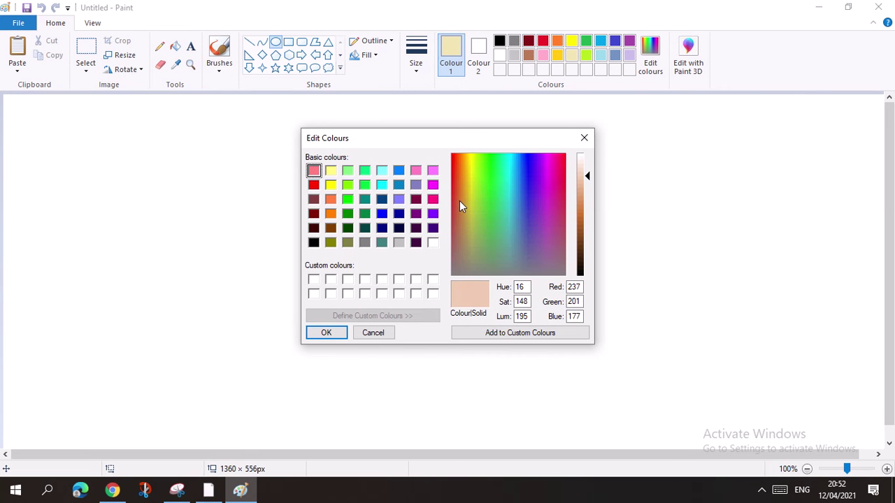
{"action": "left_click", "coordinate": [585, 174]}
{"action": "left_click_drag", "start_coordinate": [585, 174], "coordinate": [586, 166]}
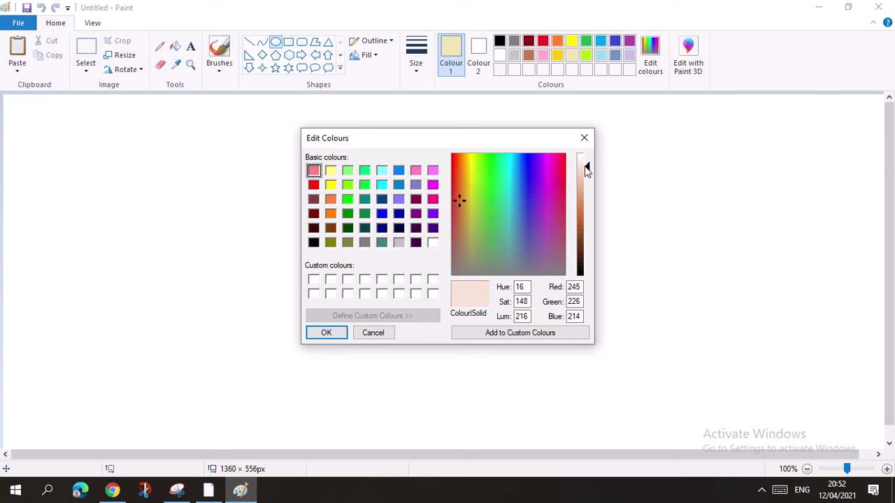
{"action": "left_click", "coordinate": [325, 333]}
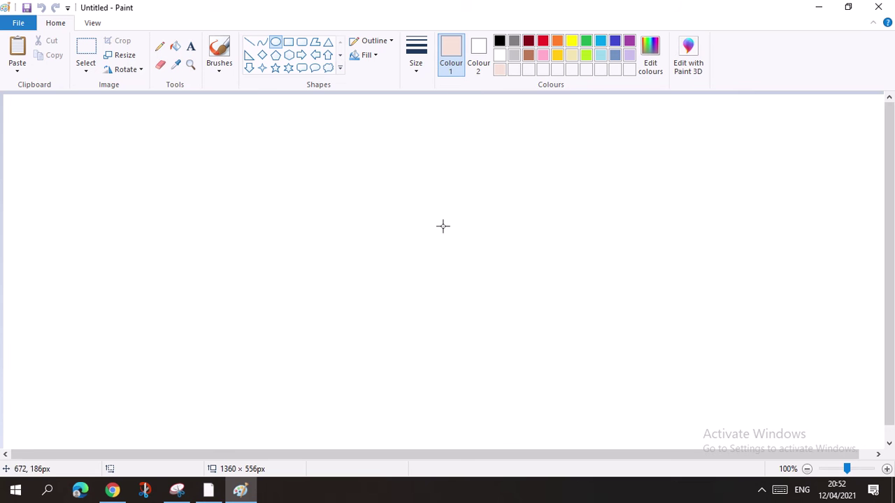
Step: Draw a circular face outline of about 113 × 115 px and move it up and to the right on the canvas
{"action": "mouse_move", "coordinate": [434, 248]}
{"action": "left_mouse_down"}
{"action": "mouse_move", "coordinate": [484, 209]}
{"action": "mouse_move", "coordinate": [508, 172]}
{"action": "left_mouse_up"}
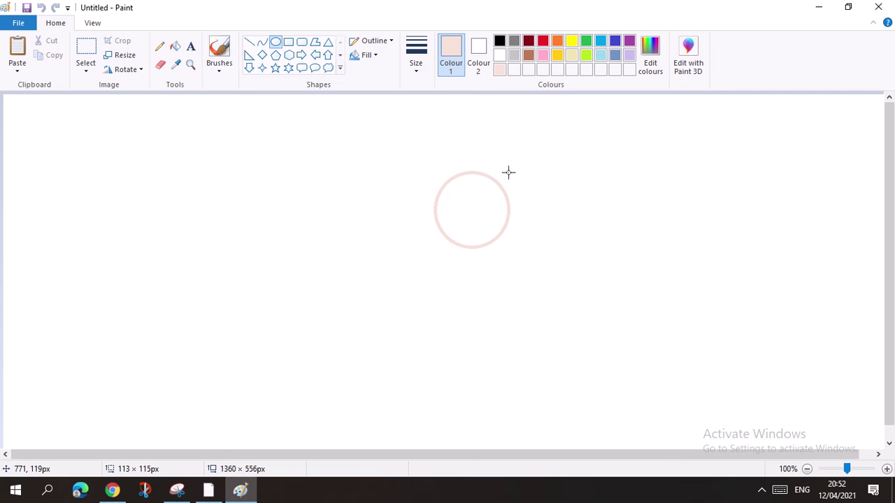
{"action": "left_click_drag", "start_coordinate": [473, 202], "coordinate": [540, 181]}
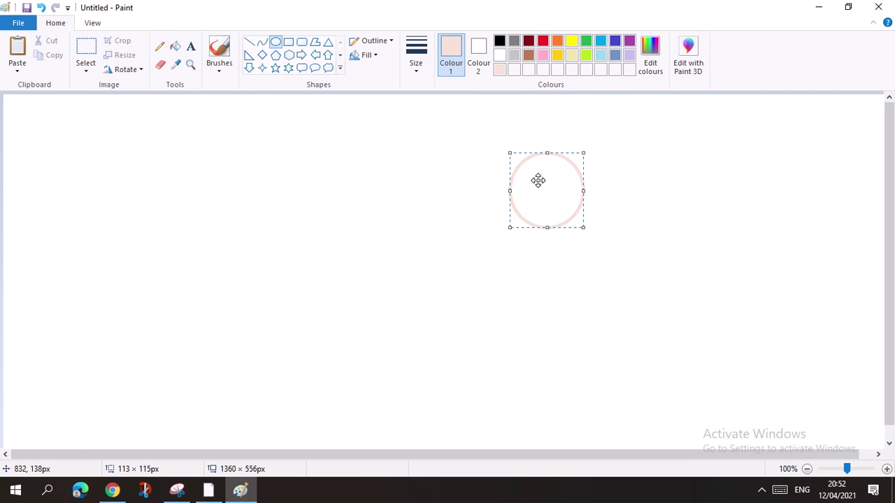
Step: With the Pencil in brown at the second line thickness, draw two curved fringe lines from the circle's top to its left and right sides
{"action": "left_click", "coordinate": [160, 46]}
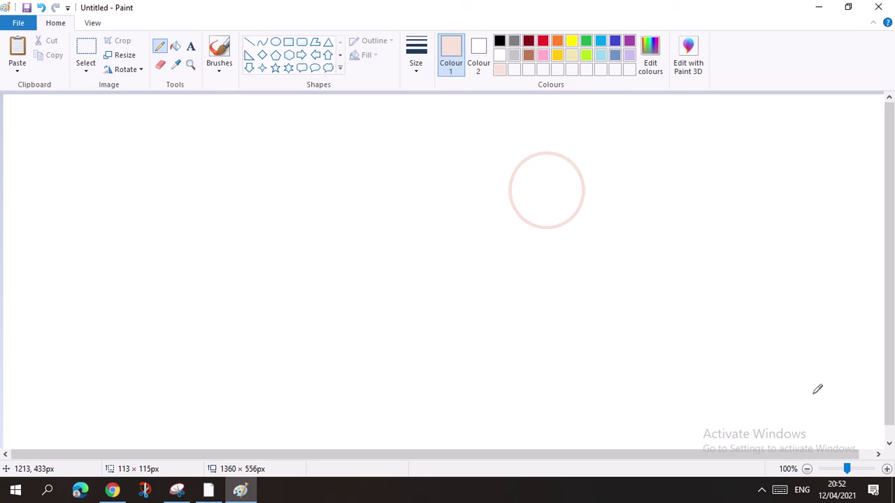
{"action": "left_click", "coordinate": [886, 469]}
{"action": "left_click", "coordinate": [886, 469]}
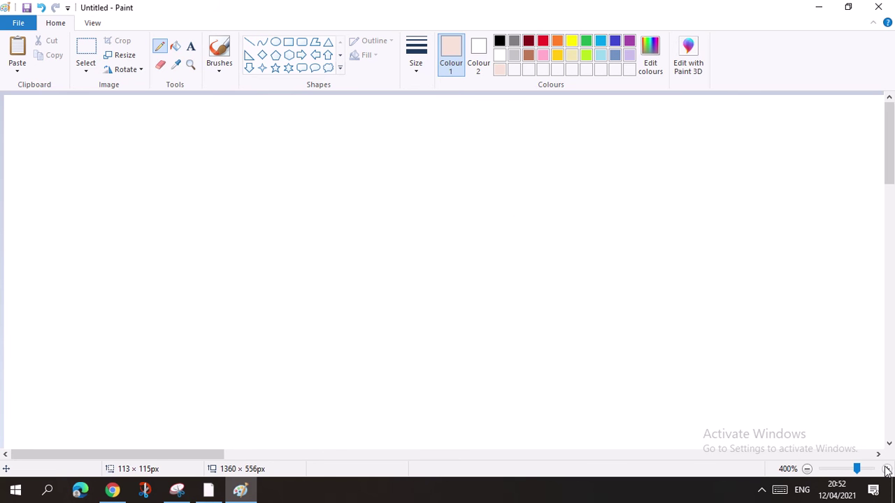
{"action": "left_click_drag", "start_coordinate": [183, 462], "coordinate": [614, 443]}
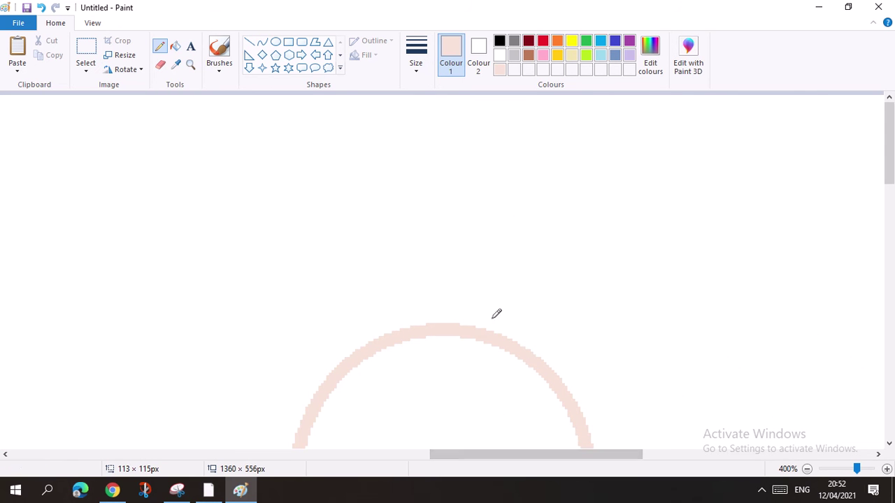
{"action": "scroll", "coordinate": [475, 294], "scroll_direction": "down", "scroll_amount": 3}
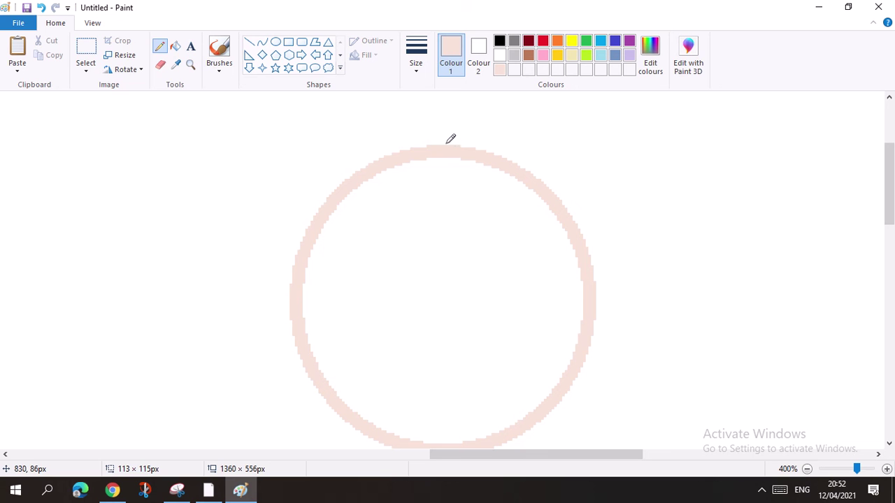
{"action": "mouse_move", "coordinate": [432, 158]}
{"action": "left_mouse_down"}
{"action": "mouse_move", "coordinate": [395, 190]}
{"action": "mouse_move", "coordinate": [316, 222]}
{"action": "left_mouse_up"}
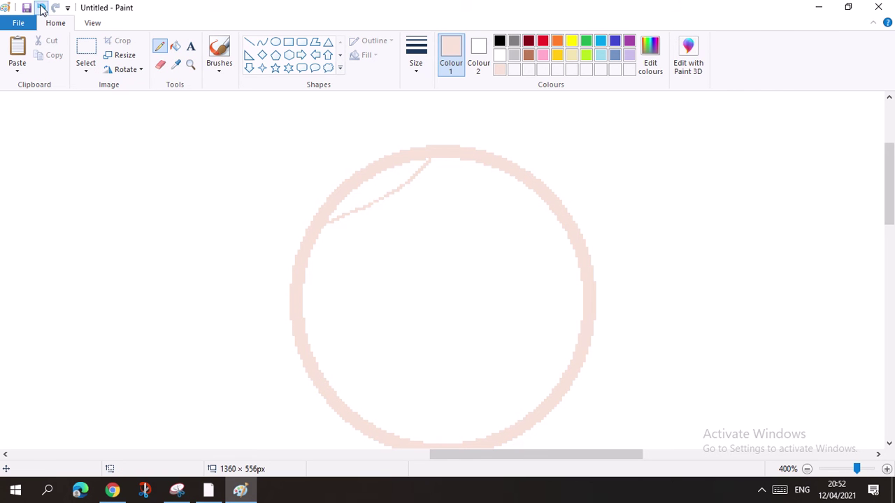
{"action": "left_click", "coordinate": [41, 8]}
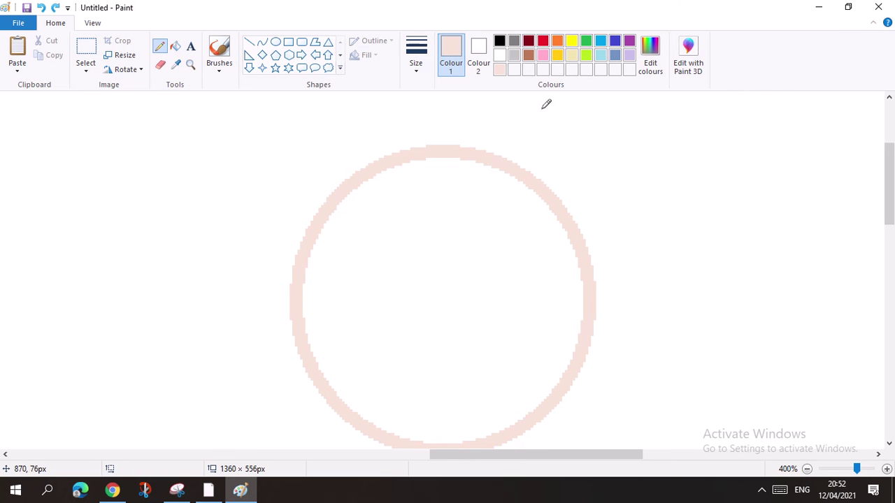
{"action": "left_click", "coordinate": [527, 55]}
{"action": "left_click", "coordinate": [417, 73]}
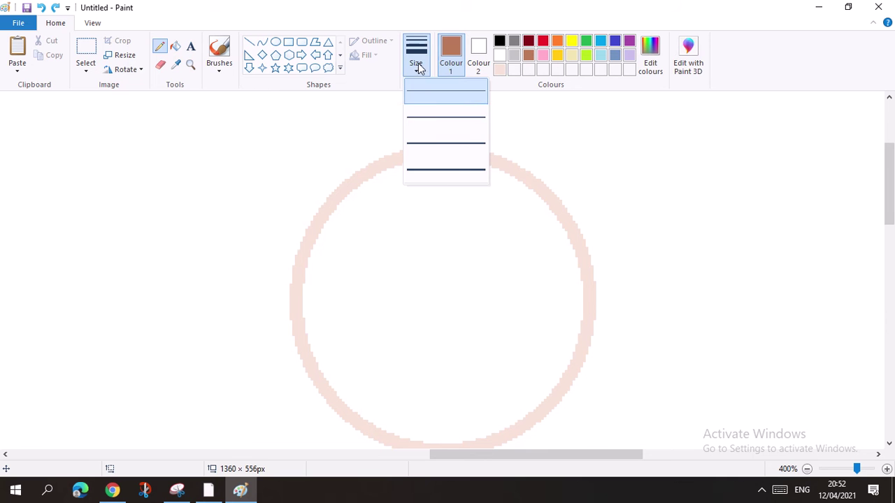
{"action": "left_click", "coordinate": [435, 120]}
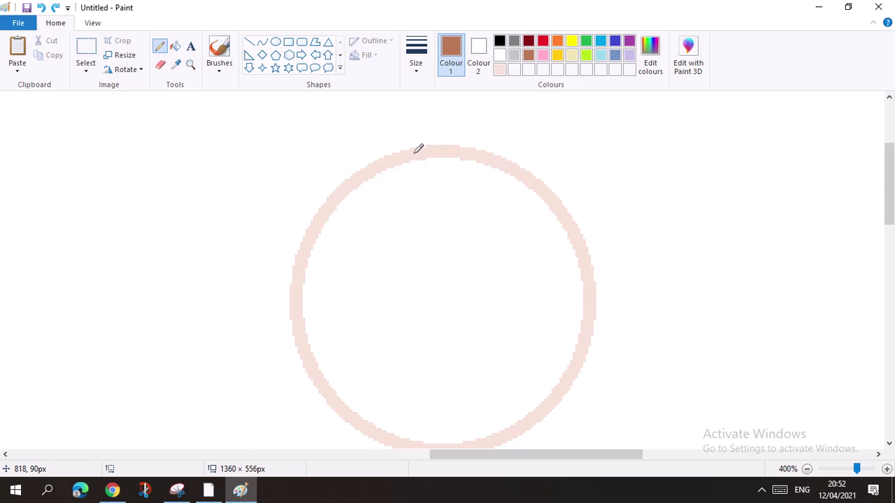
{"action": "mouse_move", "coordinate": [436, 145]}
{"action": "left_mouse_down"}
{"action": "mouse_move", "coordinate": [389, 198]}
{"action": "mouse_move", "coordinate": [294, 244]}
{"action": "left_mouse_up"}
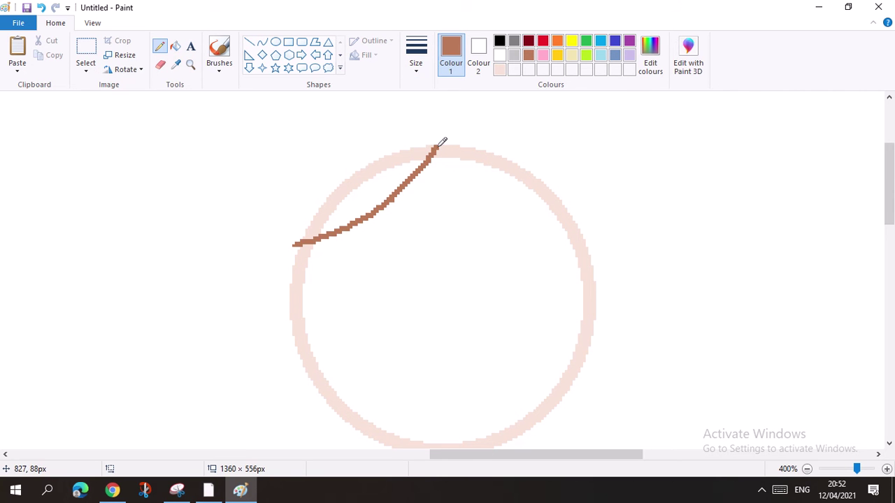
{"action": "mouse_move", "coordinate": [436, 147]}
{"action": "left_mouse_down"}
{"action": "mouse_move", "coordinate": [491, 222]}
{"action": "mouse_move", "coordinate": [586, 273]}
{"action": "left_mouse_up"}
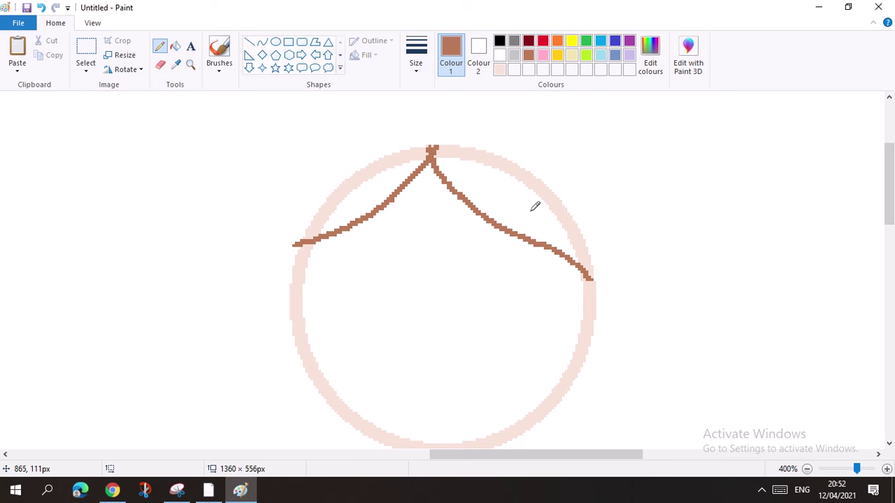
Step: Outline the right side of the hair in brown, from the circle's upper right edge down past the cheek and back to the face
{"action": "scroll", "coordinate": [517, 182], "scroll_direction": "down", "scroll_amount": 1}
{"action": "scroll", "coordinate": [503, 167], "scroll_direction": "up", "scroll_amount": 1}
{"action": "mouse_move", "coordinate": [495, 156]}
{"action": "left_mouse_down"}
{"action": "mouse_move", "coordinate": [559, 137]}
{"action": "mouse_move", "coordinate": [591, 223]}
{"action": "mouse_move", "coordinate": [589, 306]}
{"action": "mouse_move", "coordinate": [606, 358]}
{"action": "left_mouse_up"}
{"action": "left_click", "coordinate": [41, 8]}
{"action": "mouse_move", "coordinate": [499, 158]}
{"action": "left_mouse_down"}
{"action": "mouse_move", "coordinate": [530, 132]}
{"action": "mouse_move", "coordinate": [577, 125]}
{"action": "mouse_move", "coordinate": [603, 172]}
{"action": "mouse_move", "coordinate": [614, 249]}
{"action": "mouse_move", "coordinate": [604, 415]}
{"action": "left_mouse_up"}
{"action": "scroll", "coordinate": [622, 303], "scroll_direction": "down", "scroll_amount": 3}
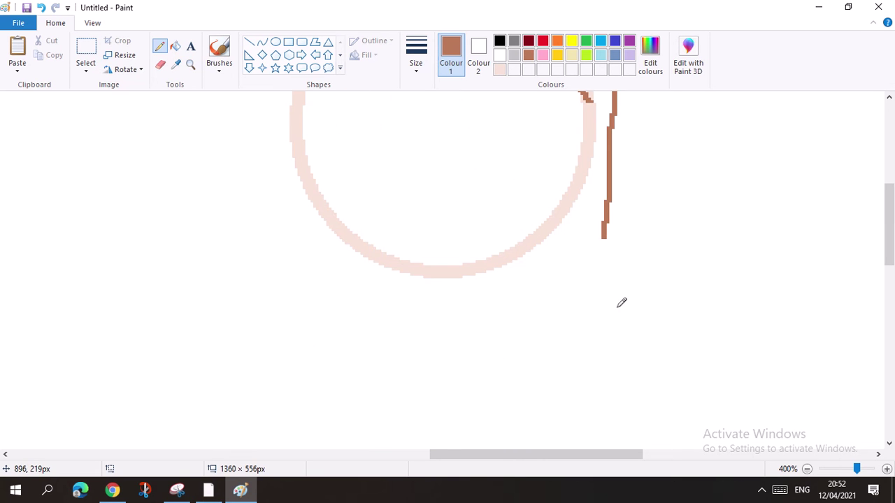
{"action": "mouse_move", "coordinate": [604, 234]}
{"action": "left_mouse_down"}
{"action": "mouse_move", "coordinate": [602, 270]}
{"action": "mouse_move", "coordinate": [579, 211]}
{"action": "left_mouse_up"}
{"action": "scroll", "coordinate": [436, 244], "scroll_direction": "up", "scroll_amount": 5}
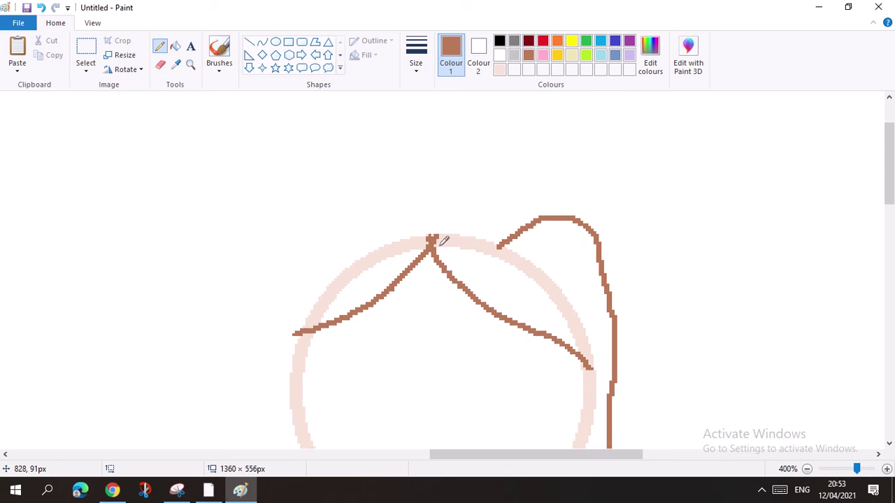
Step: Try a wavy brown outline for the left side of the hair, and undo it
{"action": "scroll", "coordinate": [398, 237], "scroll_direction": "down", "scroll_amount": 2}
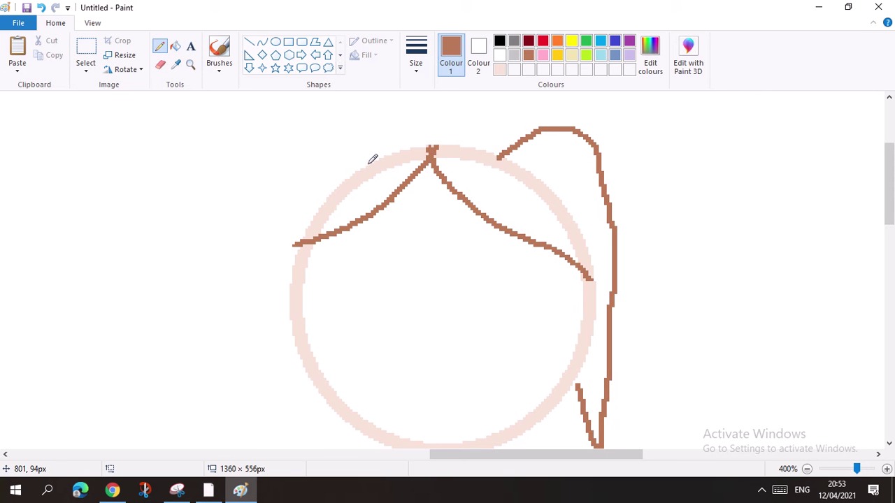
{"action": "mouse_move", "coordinate": [369, 162]}
{"action": "left_mouse_down"}
{"action": "mouse_move", "coordinate": [316, 145]}
{"action": "mouse_move", "coordinate": [288, 164]}
{"action": "mouse_move", "coordinate": [256, 218]}
{"action": "mouse_move", "coordinate": [239, 250]}
{"action": "mouse_move", "coordinate": [232, 321]}
{"action": "mouse_move", "coordinate": [248, 354]}
{"action": "mouse_move", "coordinate": [245, 389]}
{"action": "mouse_move", "coordinate": [215, 400]}
{"action": "left_mouse_up"}
{"action": "scroll", "coordinate": [250, 246], "scroll_direction": "down", "scroll_amount": 3}
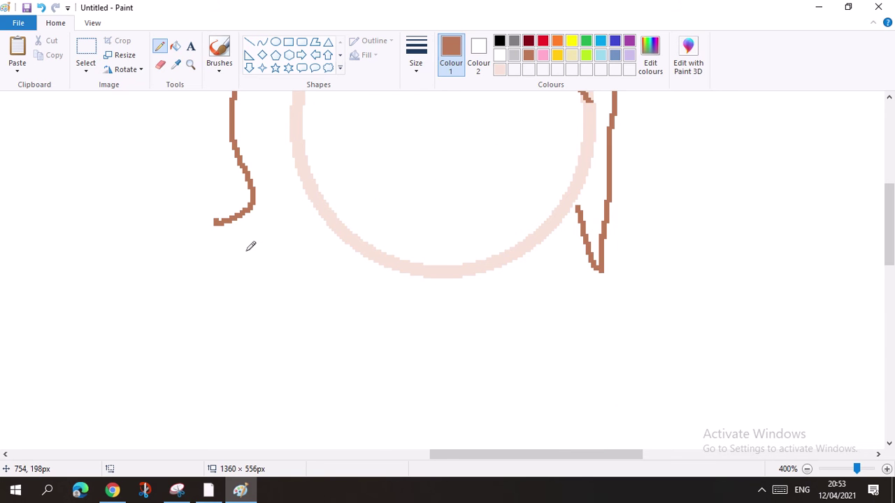
{"action": "scroll", "coordinate": [259, 209], "scroll_direction": "up", "scroll_amount": 3}
{"action": "scroll", "coordinate": [237, 210], "scroll_direction": "down", "scroll_amount": 2}
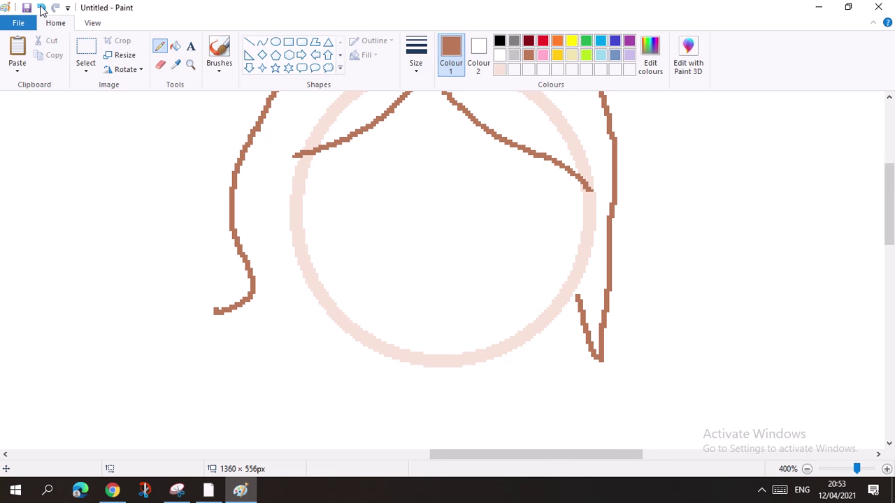
{"action": "left_click", "coordinate": [42, 9]}
{"action": "scroll", "coordinate": [238, 112], "scroll_direction": "up", "scroll_amount": 2}
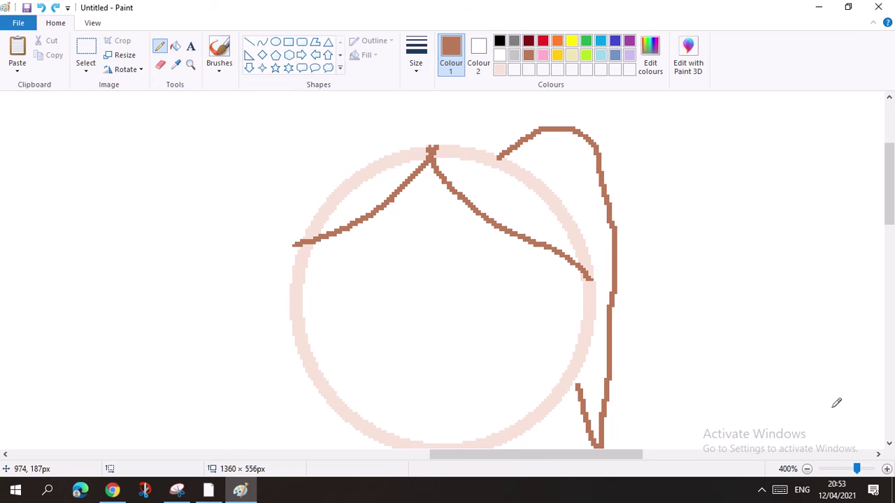
Step: Outline the left side of the hair in brown and connect both sides with a wide hair outline below the face
{"action": "left_click", "coordinate": [806, 468]}
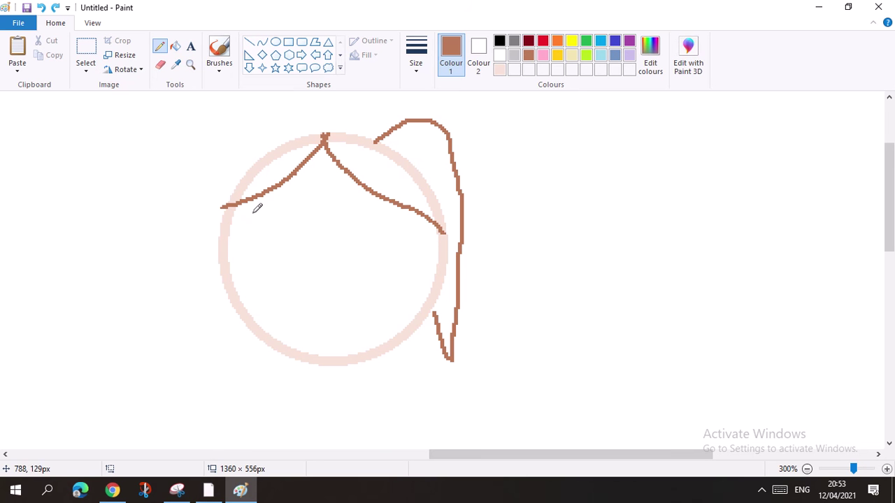
{"action": "mouse_move", "coordinate": [274, 145]}
{"action": "left_mouse_down"}
{"action": "mouse_move", "coordinate": [217, 128]}
{"action": "mouse_move", "coordinate": [196, 156]}
{"action": "mouse_move", "coordinate": [171, 226]}
{"action": "mouse_move", "coordinate": [171, 369]}
{"action": "mouse_move", "coordinate": [206, 338]}
{"action": "mouse_move", "coordinate": [235, 290]}
{"action": "left_mouse_up"}
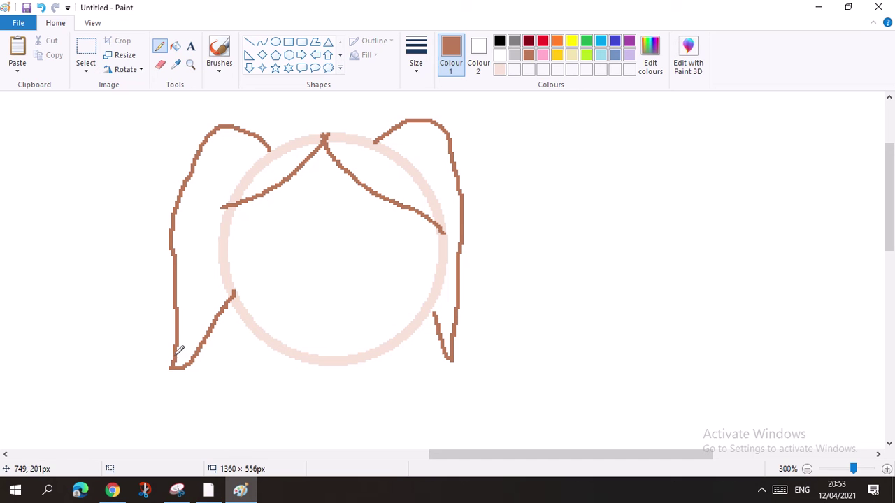
{"action": "mouse_move", "coordinate": [176, 336]}
{"action": "left_mouse_down"}
{"action": "mouse_move", "coordinate": [154, 407]}
{"action": "mouse_move", "coordinate": [369, 421]}
{"action": "mouse_move", "coordinate": [471, 410]}
{"action": "mouse_move", "coordinate": [475, 392]}
{"action": "mouse_move", "coordinate": [451, 314]}
{"action": "left_mouse_up"}
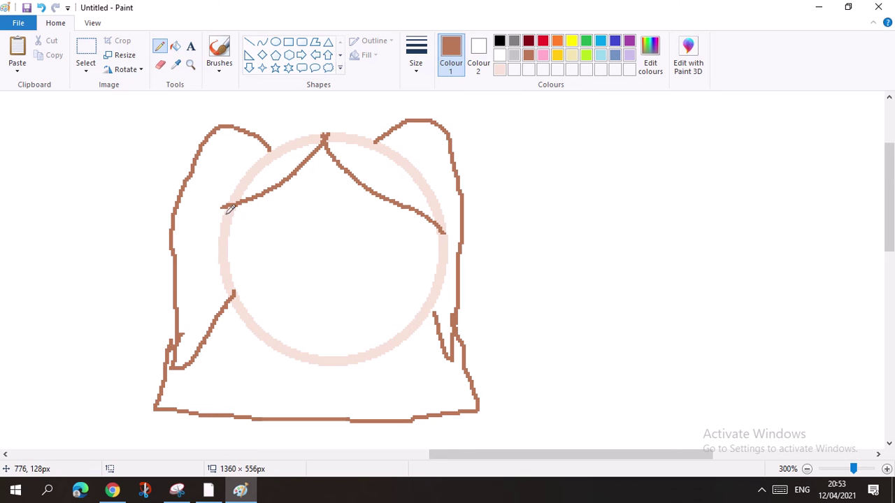
Step: Trace over the circle's upper arc in brown with the Pencil at the third line thickness, from the left fringe end across to the right
{"action": "left_click", "coordinate": [423, 55]}
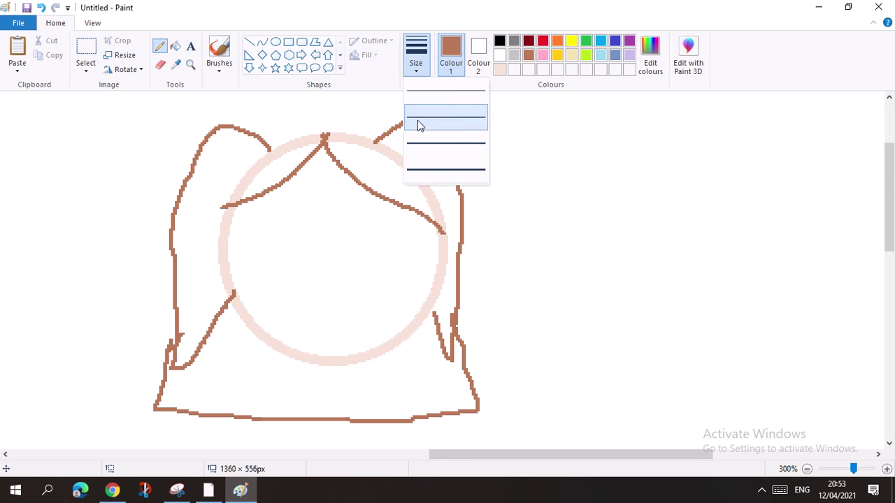
{"action": "left_click", "coordinate": [421, 144]}
{"action": "mouse_move", "coordinate": [230, 223]}
{"action": "left_mouse_down"}
{"action": "mouse_move", "coordinate": [233, 202]}
{"action": "mouse_move", "coordinate": [224, 224]}
{"action": "mouse_move", "coordinate": [244, 179]}
{"action": "mouse_move", "coordinate": [270, 162]}
{"action": "mouse_move", "coordinate": [240, 180]}
{"action": "mouse_move", "coordinate": [235, 188]}
{"action": "mouse_move", "coordinate": [321, 137]}
{"action": "mouse_move", "coordinate": [293, 139]}
{"action": "mouse_move", "coordinate": [251, 166]}
{"action": "mouse_move", "coordinate": [276, 145]}
{"action": "left_mouse_up"}
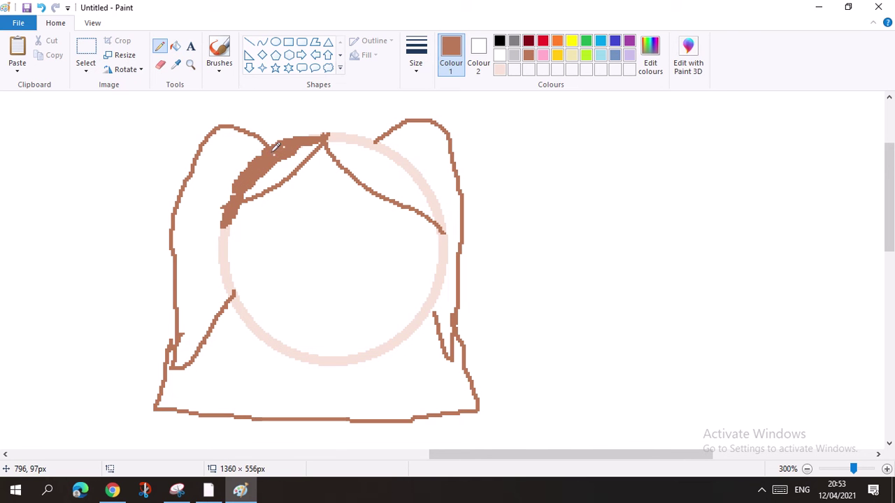
{"action": "mouse_move", "coordinate": [326, 133]}
{"action": "left_mouse_down"}
{"action": "mouse_move", "coordinate": [361, 130]}
{"action": "mouse_move", "coordinate": [414, 165]}
{"action": "left_mouse_up"}
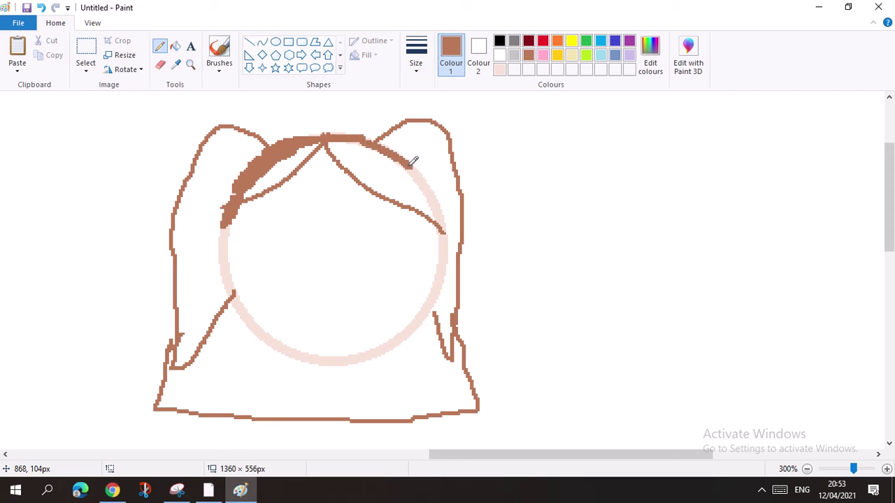
Step: Fill both sides of the hair, the area below the face and the right fringe section with brown
{"action": "left_click", "coordinate": [175, 46]}
{"action": "left_click", "coordinate": [415, 168]}
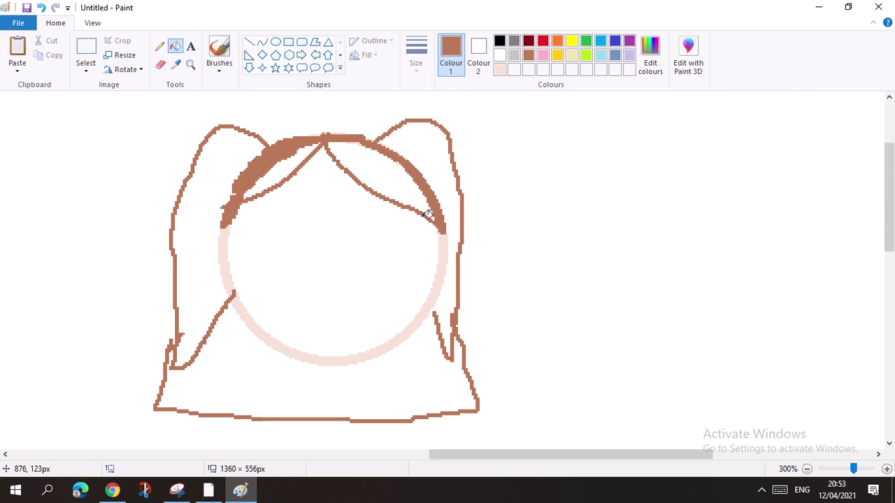
{"action": "left_click", "coordinate": [223, 182]}
{"action": "left_click", "coordinate": [234, 333]}
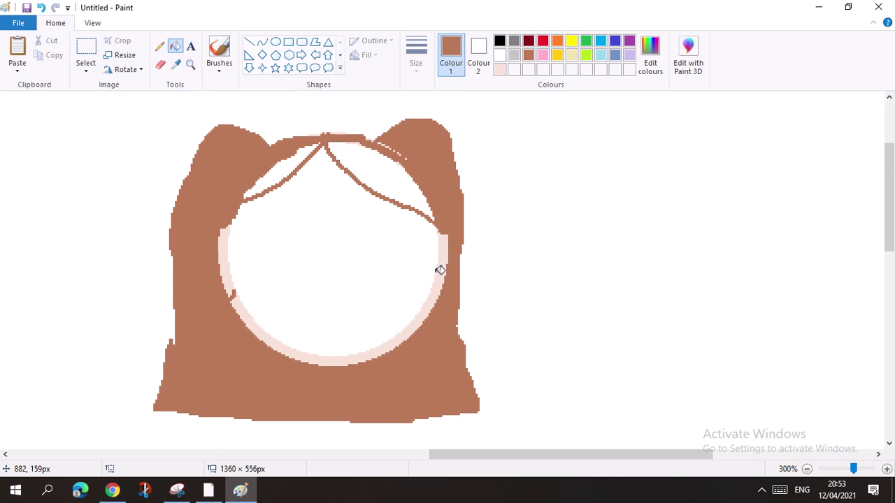
{"action": "left_click", "coordinate": [383, 155]}
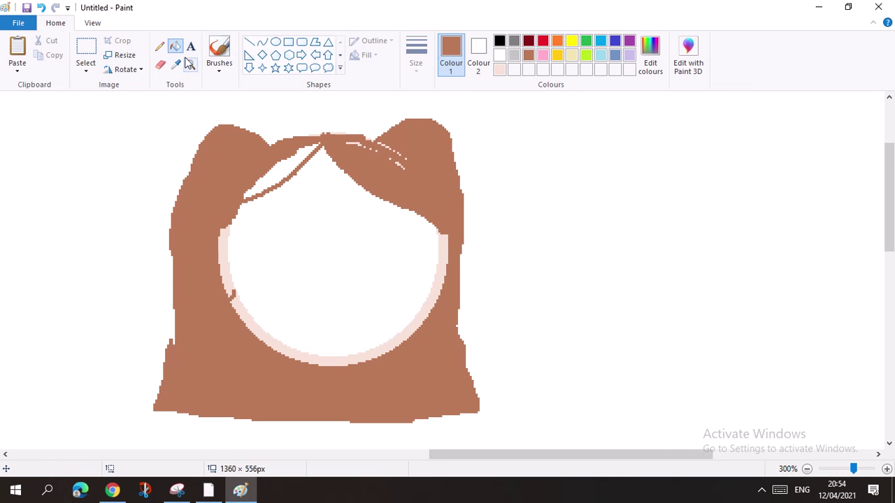
Step: Paint over the pale specks in the right fringe with the brown Pencil and fill the remaining white left fringe section with brown
{"action": "left_click", "coordinate": [159, 46]}
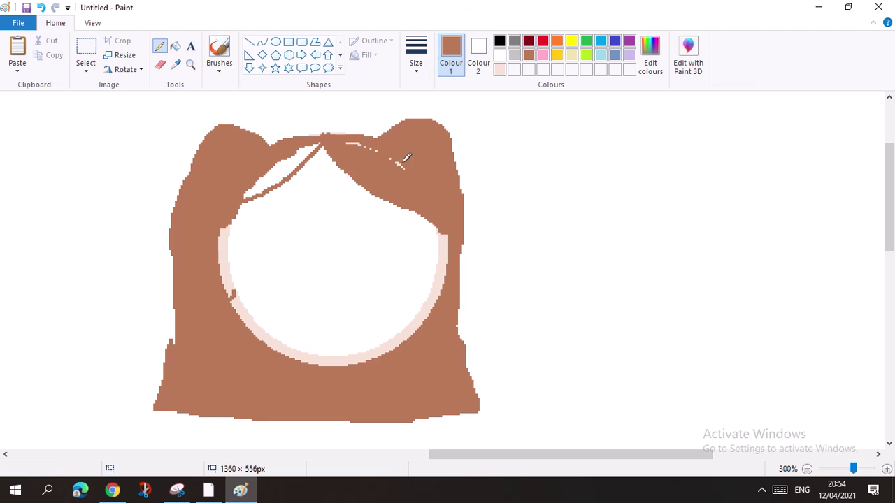
{"action": "left_click_drag", "start_coordinate": [378, 153], "coordinate": [371, 144]}
{"action": "left_click", "coordinate": [175, 46]}
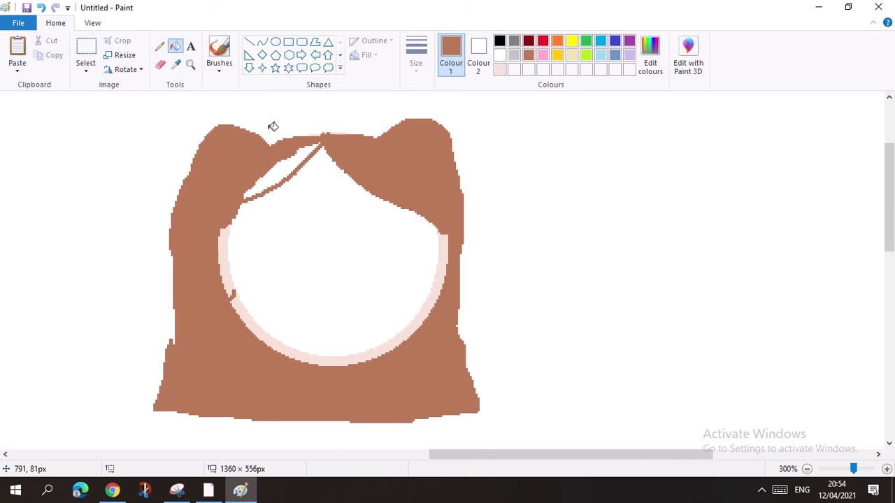
{"action": "left_click", "coordinate": [288, 167]}
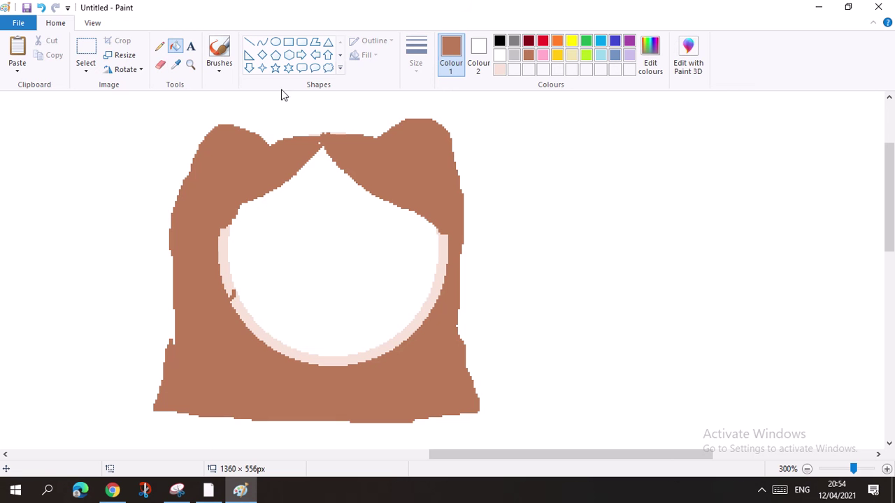
{"action": "left_click", "coordinate": [159, 46]}
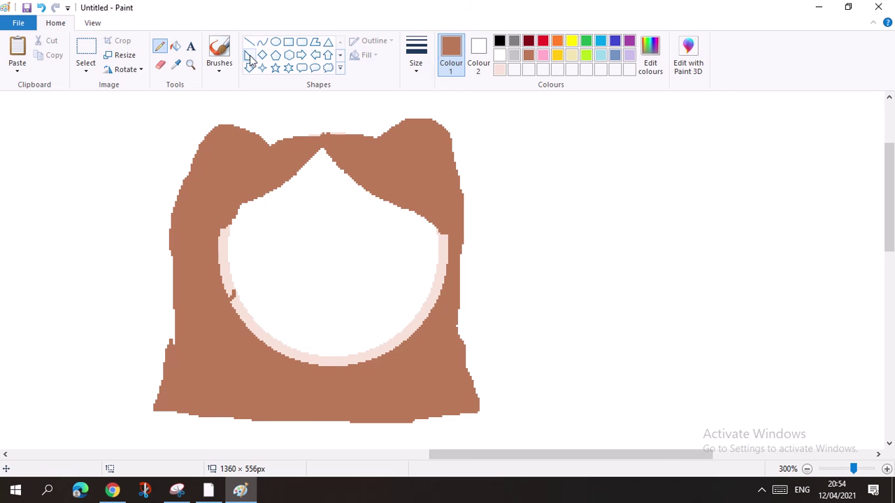
Step: Try a thick black wavy eye line on the right side of the face, and undo it
{"action": "left_click", "coordinate": [499, 40]}
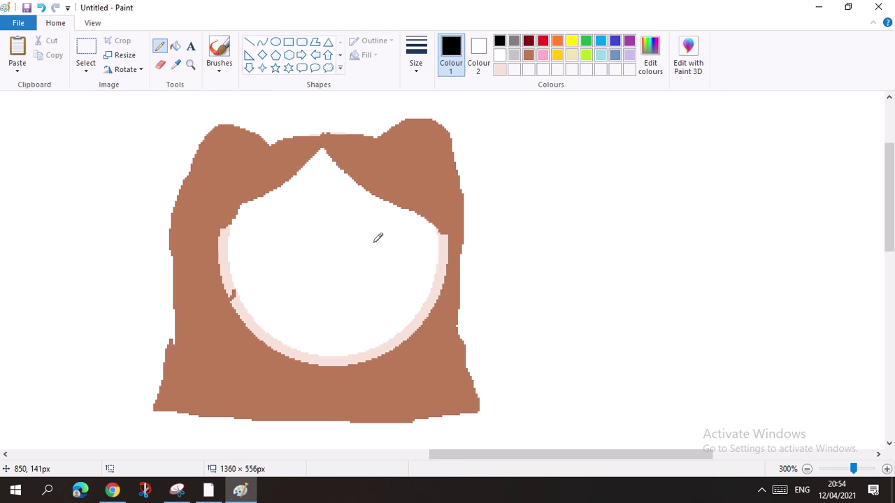
{"action": "mouse_move", "coordinate": [368, 247]}
{"action": "left_mouse_down"}
{"action": "mouse_move", "coordinate": [403, 225]}
{"action": "mouse_move", "coordinate": [440, 244]}
{"action": "mouse_move", "coordinate": [467, 232]}
{"action": "left_mouse_up"}
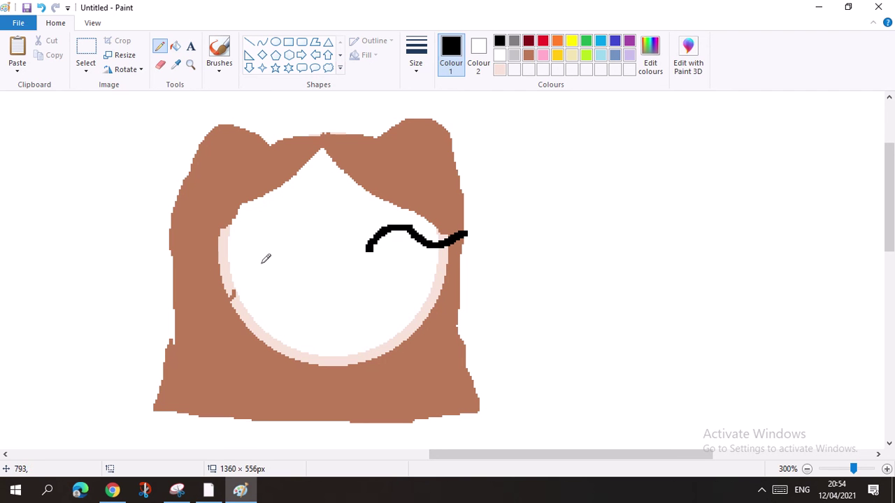
{"action": "left_click", "coordinate": [41, 8]}
Step: Set the Pencil to brown at the second line thickness
{"action": "left_click", "coordinate": [529, 55]}
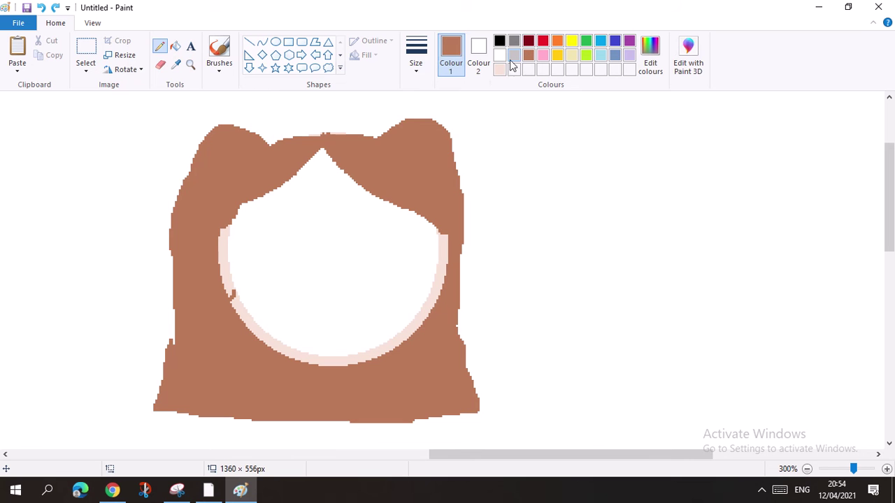
{"action": "left_click", "coordinate": [417, 64]}
{"action": "left_click", "coordinate": [444, 116]}
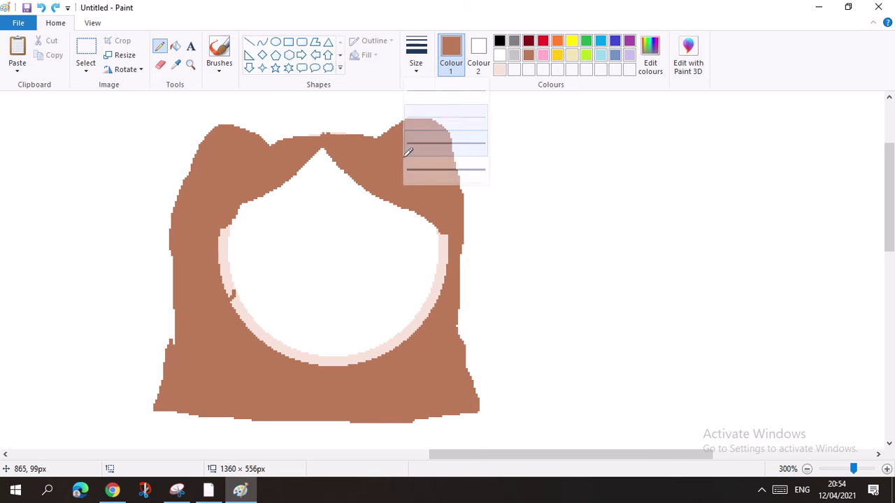
Step: Try several thin brown closed-eye curves with outward lashes on both sides of the face, and undo them
{"action": "mouse_move", "coordinate": [377, 246]}
{"action": "left_mouse_down"}
{"action": "mouse_move", "coordinate": [405, 223]}
{"action": "mouse_move", "coordinate": [423, 237]}
{"action": "mouse_move", "coordinate": [447, 239]}
{"action": "left_mouse_up"}
{"action": "mouse_move", "coordinate": [261, 254]}
{"action": "left_mouse_down"}
{"action": "mouse_move", "coordinate": [248, 232]}
{"action": "mouse_move", "coordinate": [218, 249]}
{"action": "left_mouse_up"}
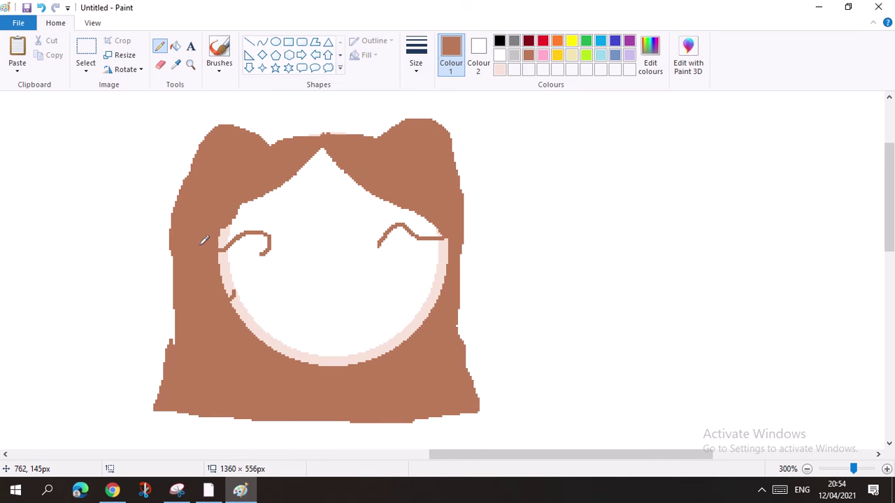
{"action": "left_click", "coordinate": [41, 7]}
{"action": "left_click", "coordinate": [41, 7]}
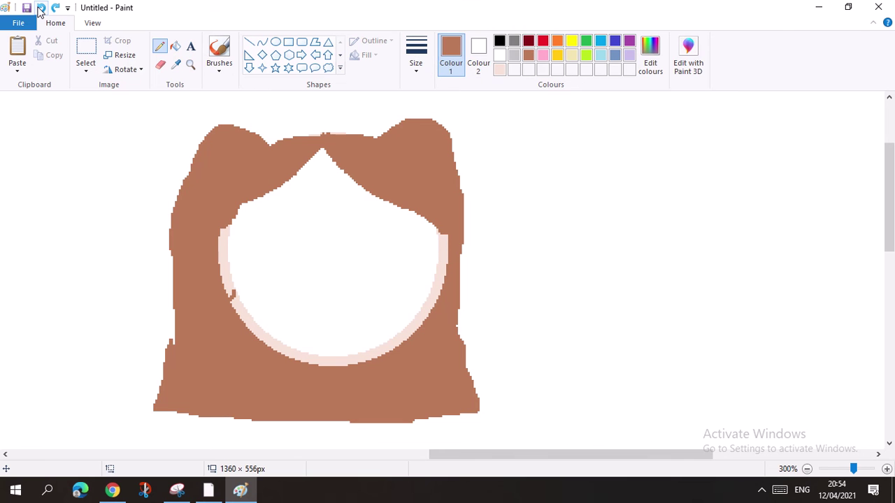
{"action": "mouse_move", "coordinate": [390, 252]}
{"action": "left_mouse_down"}
{"action": "mouse_move", "coordinate": [411, 239]}
{"action": "mouse_move", "coordinate": [464, 238]}
{"action": "left_mouse_up"}
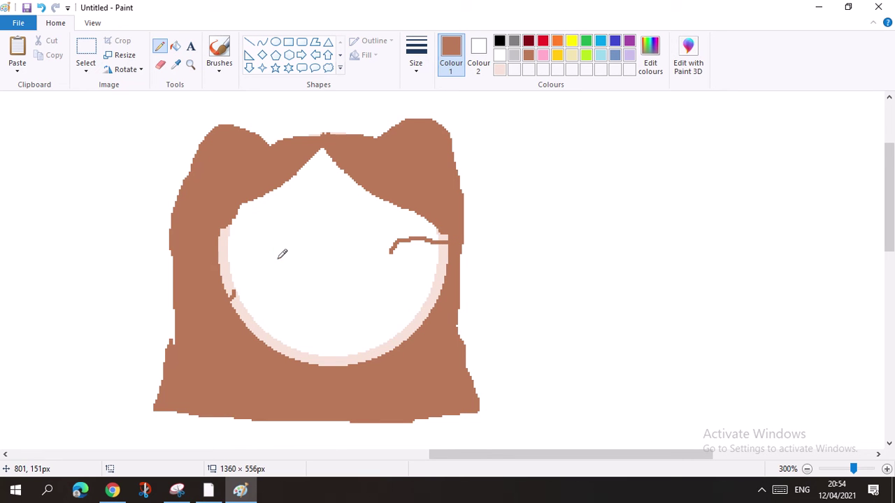
{"action": "mouse_move", "coordinate": [277, 259]}
{"action": "left_mouse_down"}
{"action": "mouse_move", "coordinate": [250, 242]}
{"action": "mouse_move", "coordinate": [221, 249]}
{"action": "left_mouse_up"}
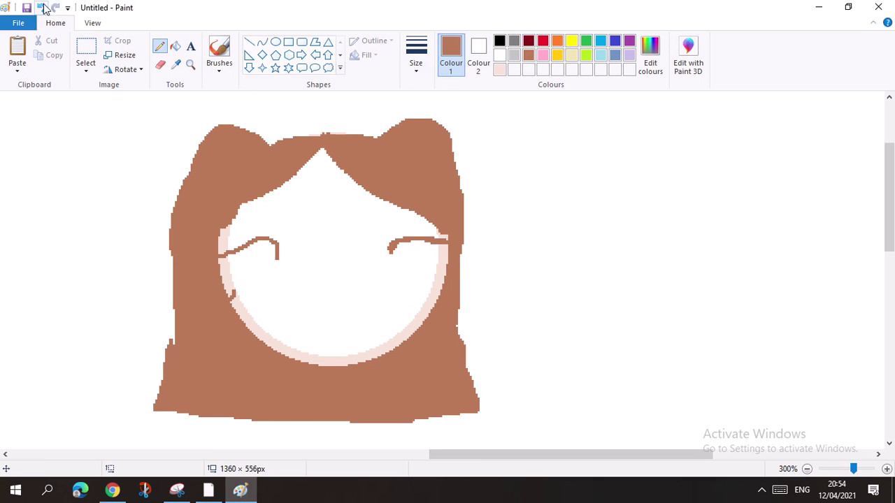
{"action": "left_click", "coordinate": [42, 8]}
{"action": "left_click", "coordinate": [42, 8]}
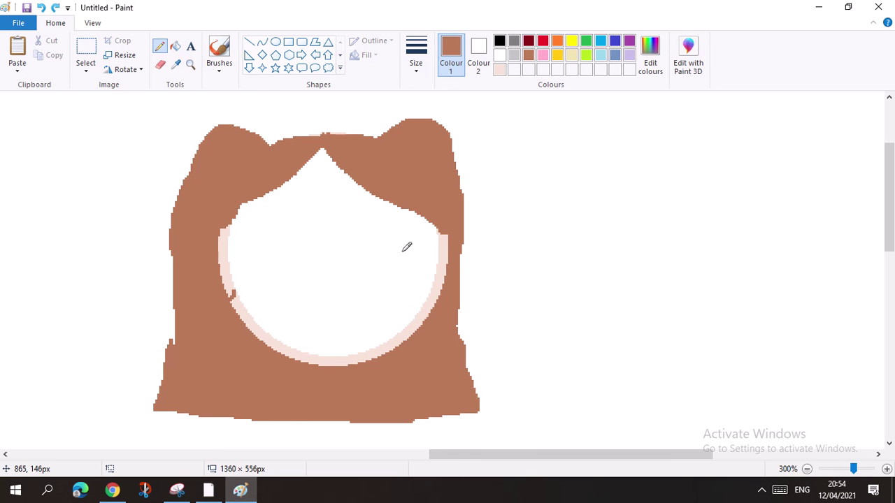
{"action": "mouse_move", "coordinate": [396, 259]}
{"action": "left_mouse_down"}
{"action": "mouse_move", "coordinate": [415, 241]}
{"action": "mouse_move", "coordinate": [482, 261]}
{"action": "left_mouse_up"}
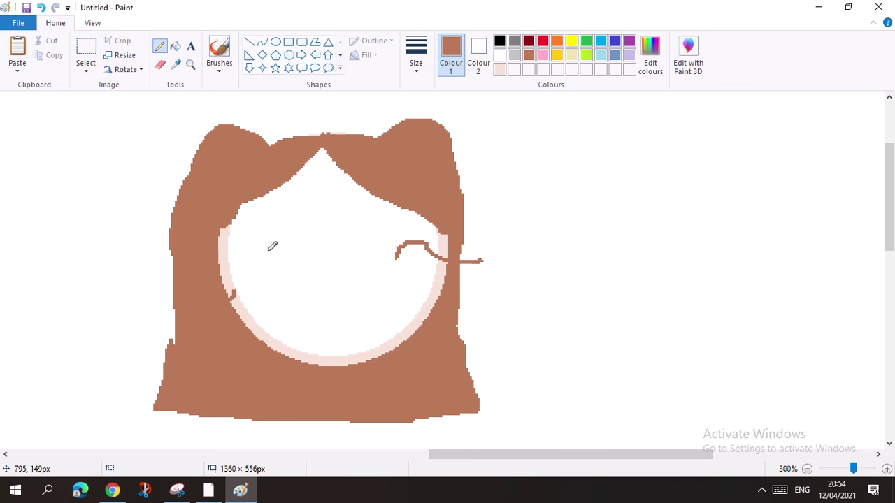
{"action": "left_click", "coordinate": [42, 7]}
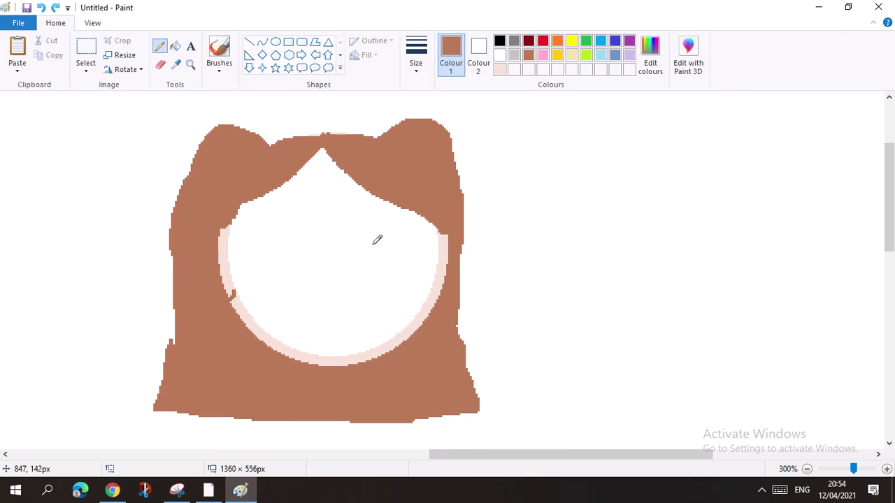
Step: Draw an arched brown closed eye on each side of the face, with a lash line running outward to the hair
{"action": "mouse_move", "coordinate": [388, 261]}
{"action": "left_mouse_down"}
{"action": "mouse_move", "coordinate": [405, 242]}
{"action": "mouse_move", "coordinate": [442, 262]}
{"action": "mouse_move", "coordinate": [471, 263]}
{"action": "left_mouse_up"}
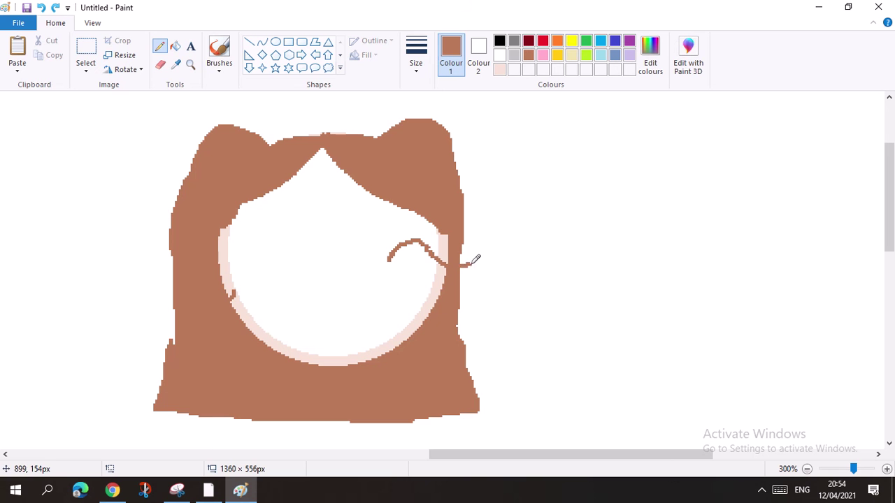
{"action": "mouse_move", "coordinate": [294, 264]}
{"action": "left_mouse_down"}
{"action": "mouse_move", "coordinate": [269, 243]}
{"action": "mouse_move", "coordinate": [221, 256]}
{"action": "left_mouse_up"}
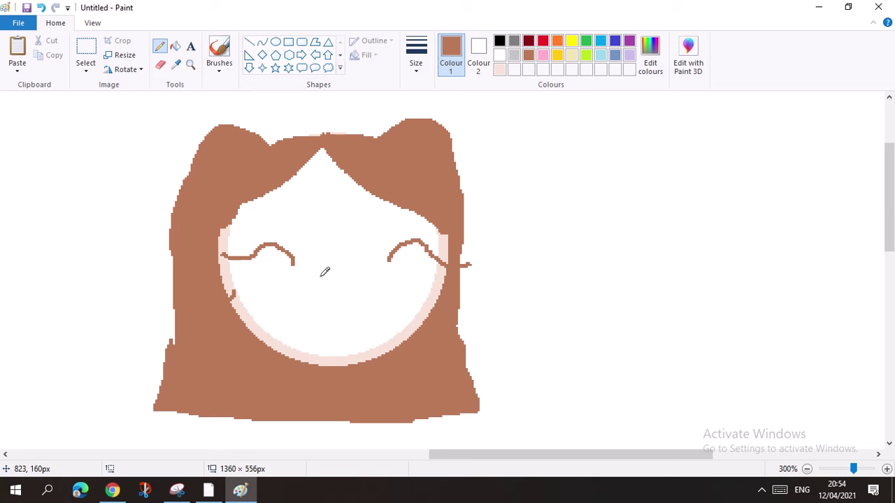
Step: Draw a small hook-shaped nose in pale pink in the middle of the face
{"action": "left_click", "coordinate": [499, 70]}
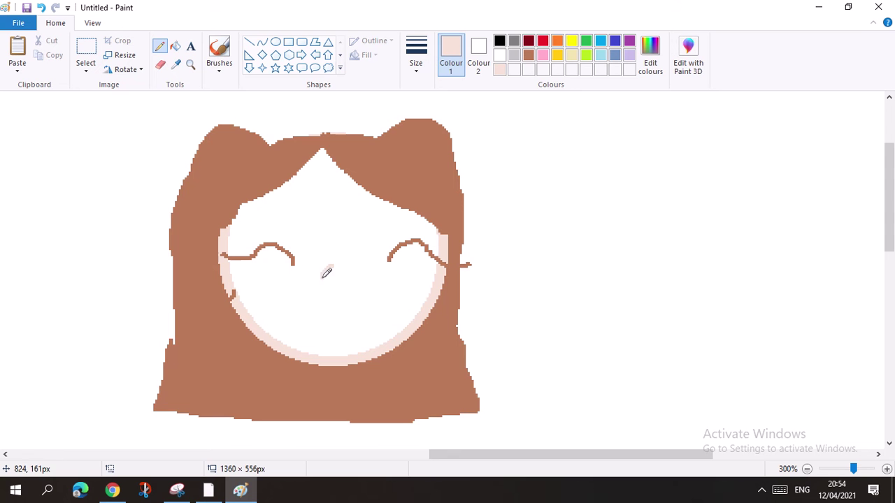
{"action": "left_click_drag", "start_coordinate": [332, 267], "coordinate": [339, 285]}
{"action": "scroll", "coordinate": [425, 270], "scroll_direction": "down", "scroll_amount": 3}
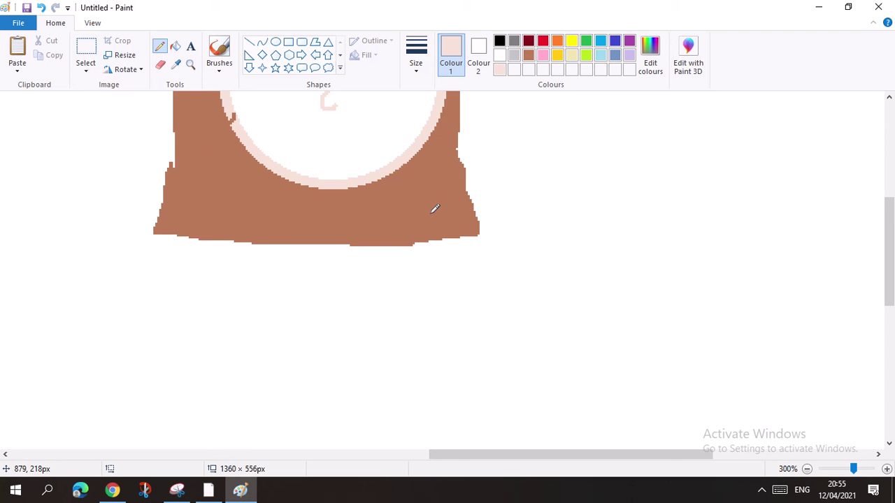
Step: Draw a pale pink smile below the nose with the Curve tool at the second line thickness, bending it downward
{"action": "left_click", "coordinate": [262, 42]}
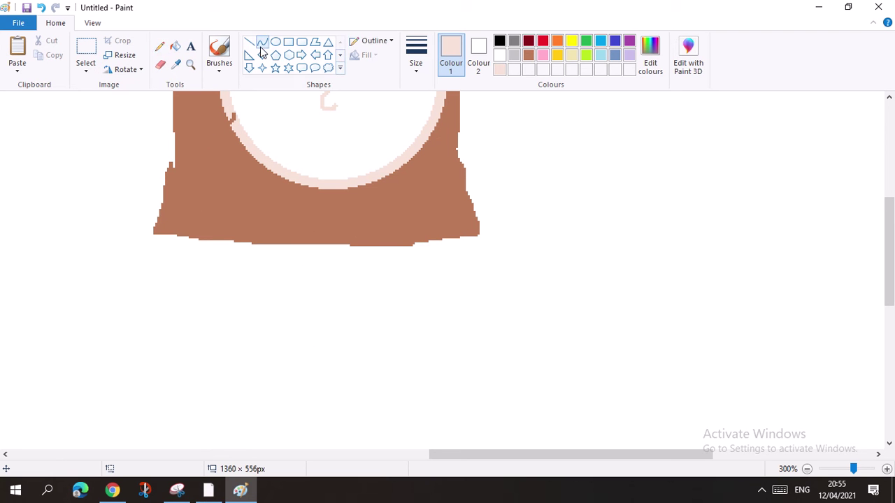
{"action": "scroll", "coordinate": [529, 100], "scroll_direction": "up", "scroll_amount": 2}
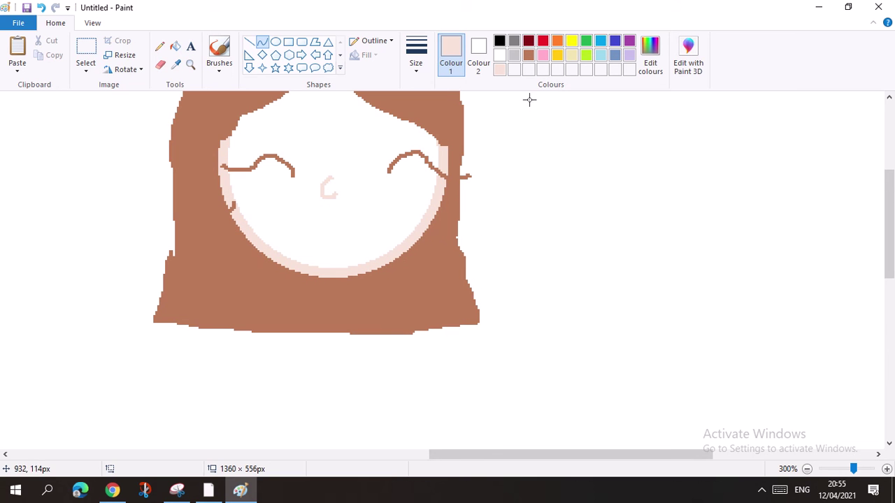
{"action": "left_click_drag", "start_coordinate": [289, 229], "coordinate": [368, 230]}
{"action": "left_click", "coordinate": [416, 64]}
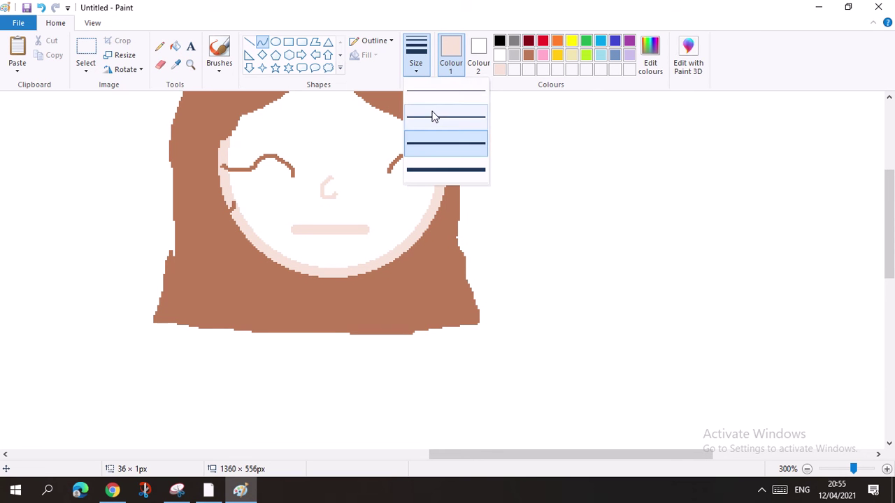
{"action": "left_click", "coordinate": [435, 114]}
{"action": "left_click_drag", "start_coordinate": [329, 230], "coordinate": [328, 253]}
{"action": "left_click", "coordinate": [517, 264]}
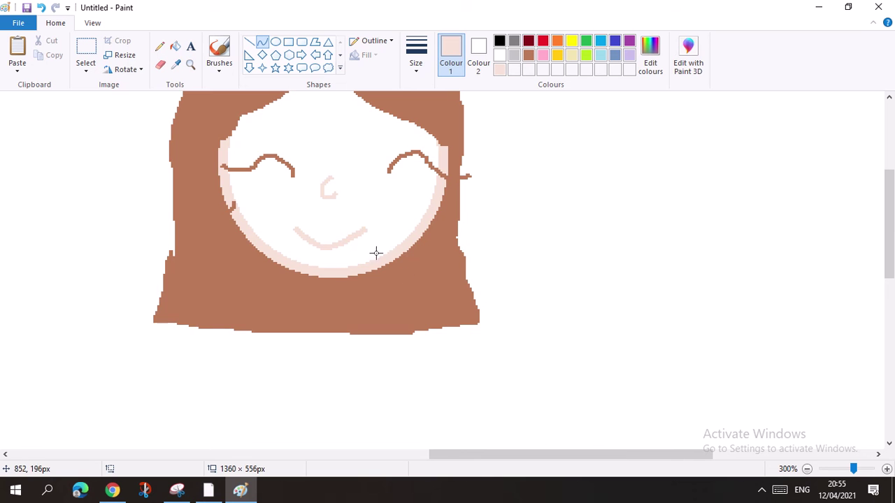
Step: Draw a pale pink rectangle about 22 × 31 px below the chin as the neck outline
{"action": "scroll", "coordinate": [369, 204], "scroll_direction": "down", "scroll_amount": 4}
{"action": "scroll", "coordinate": [422, 272], "scroll_direction": "up", "scroll_amount": 2}
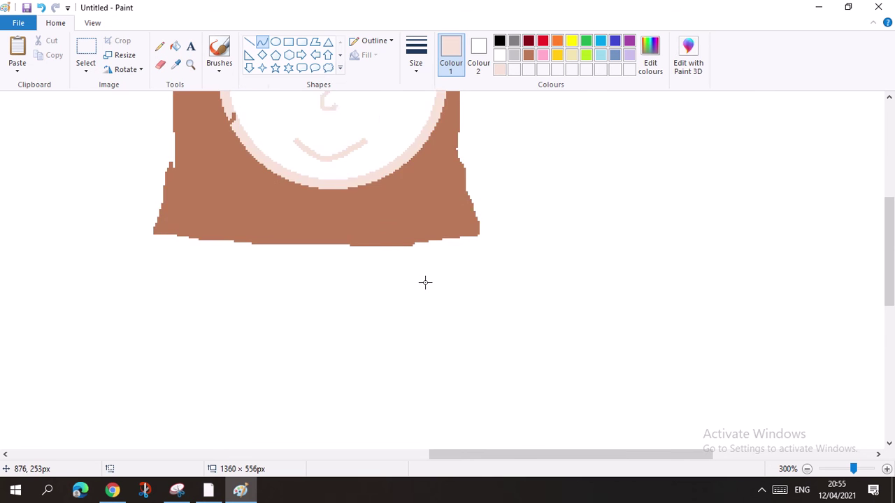
{"action": "scroll", "coordinate": [447, 290], "scroll_direction": "up", "scroll_amount": 3}
{"action": "scroll", "coordinate": [446, 292], "scroll_direction": "down", "scroll_amount": 3}
{"action": "left_click", "coordinate": [288, 42]}
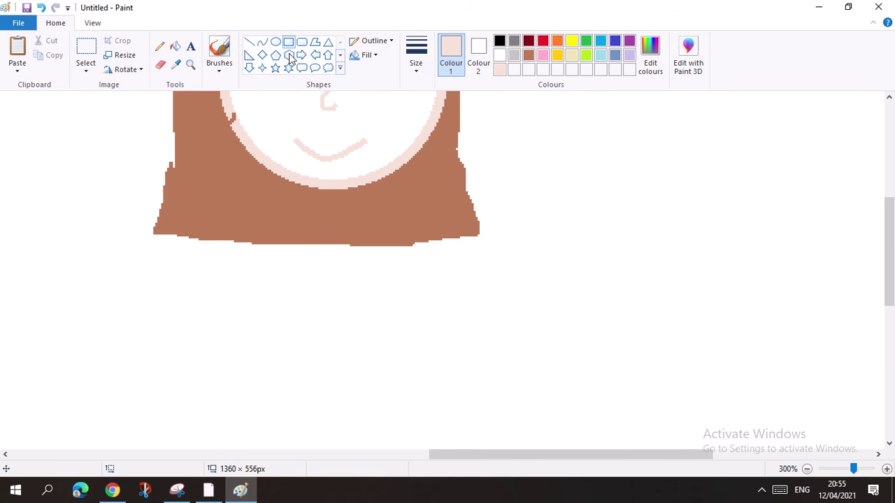
{"action": "left_click_drag", "start_coordinate": [285, 233], "coordinate": [335, 199]}
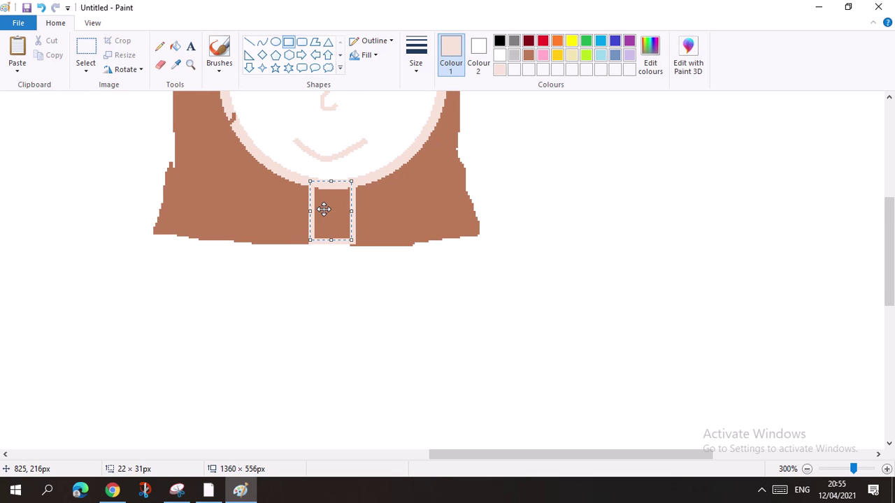
{"action": "left_click", "coordinate": [142, 147]}
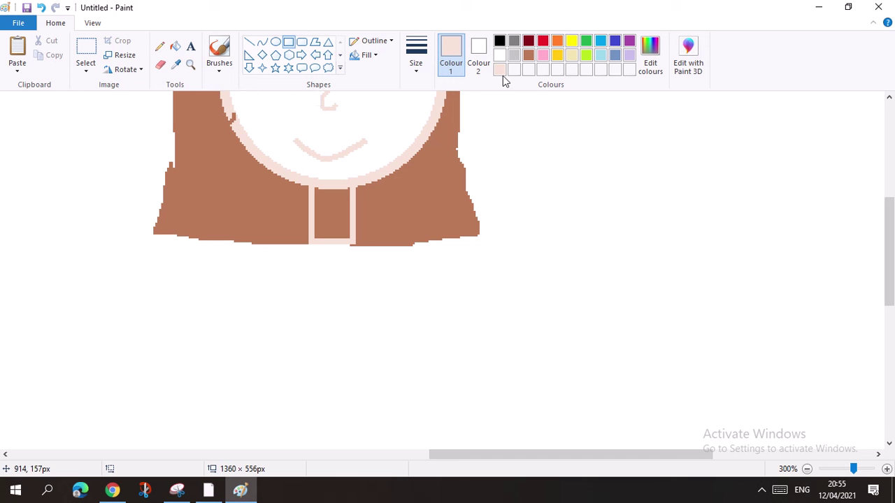
Step: Fill the neck rectangle and the white face area with pale pink
{"action": "left_click", "coordinate": [175, 46]}
{"action": "left_click", "coordinate": [319, 193]}
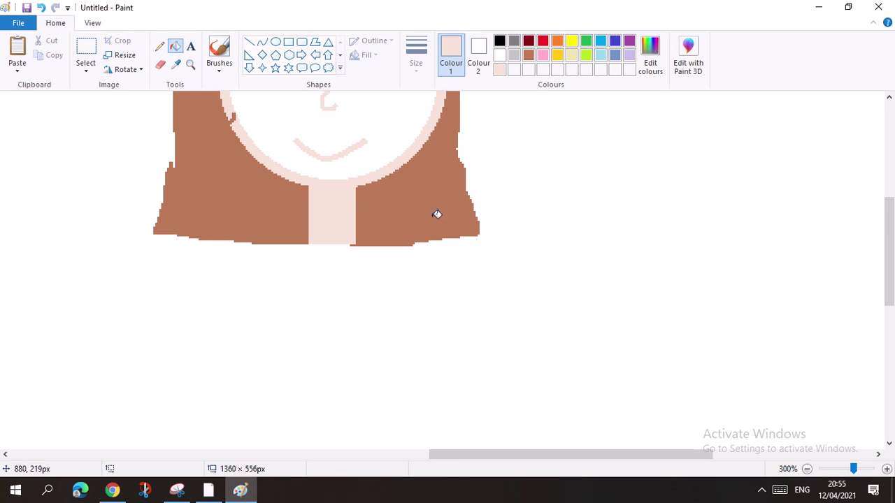
{"action": "scroll", "coordinate": [437, 214], "scroll_direction": "up", "scroll_amount": 3}
{"action": "left_click", "coordinate": [411, 223]}
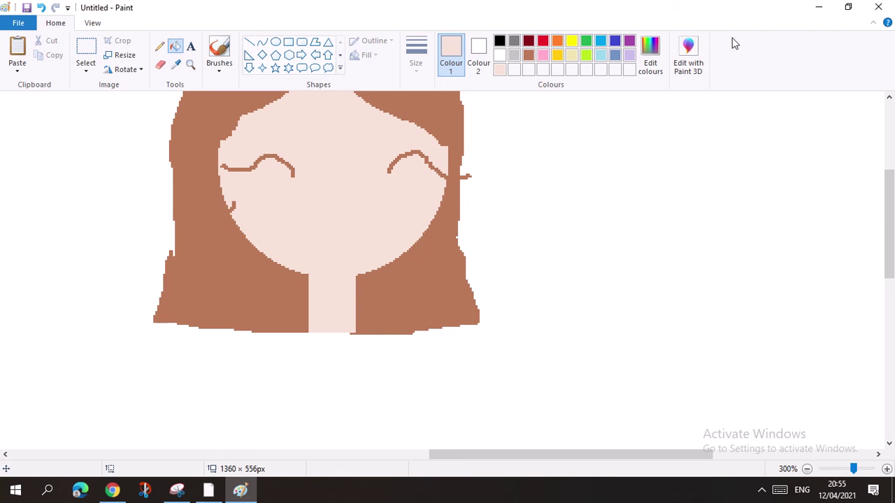
Step: Mix a darker peach shade of the skin colour and sketch a small curved nose and a mouth with the Pencil
{"action": "left_click", "coordinate": [653, 54]}
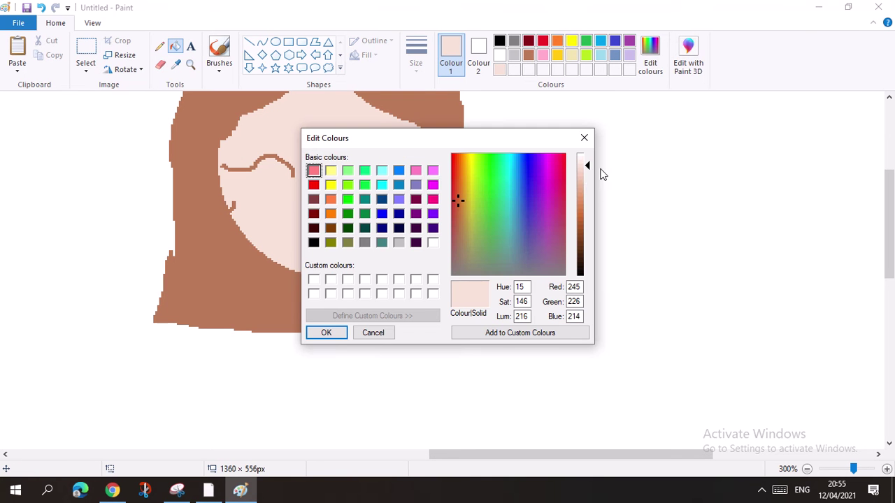
{"action": "left_click_drag", "start_coordinate": [587, 172], "coordinate": [589, 182]}
{"action": "left_click", "coordinate": [327, 333]}
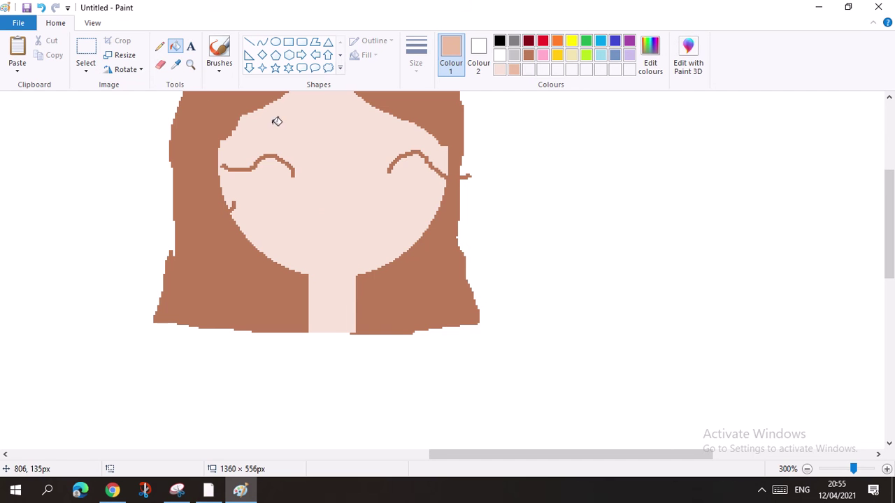
{"action": "left_click", "coordinate": [159, 46]}
{"action": "left_click_drag", "start_coordinate": [338, 186], "coordinate": [334, 193]}
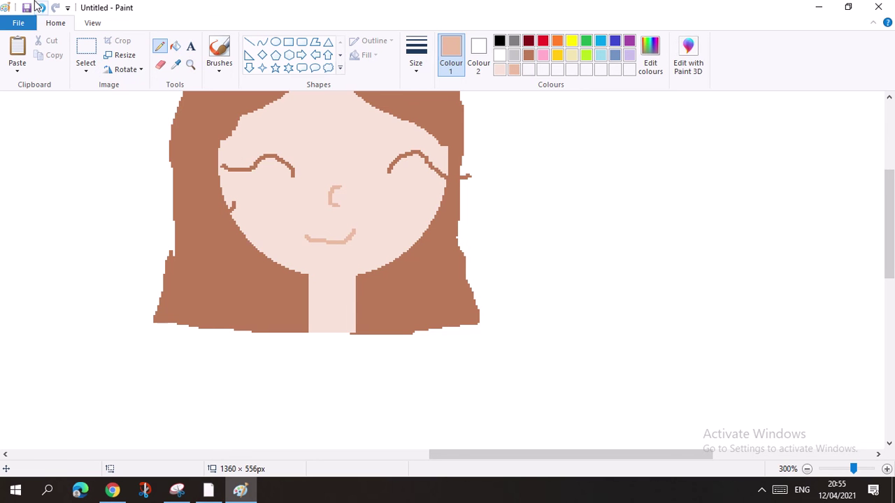
Step: Undo the freehand mouth and draw a peach smile below the nose with the Curve tool, bending it downward
{"action": "left_click", "coordinate": [40, 9]}
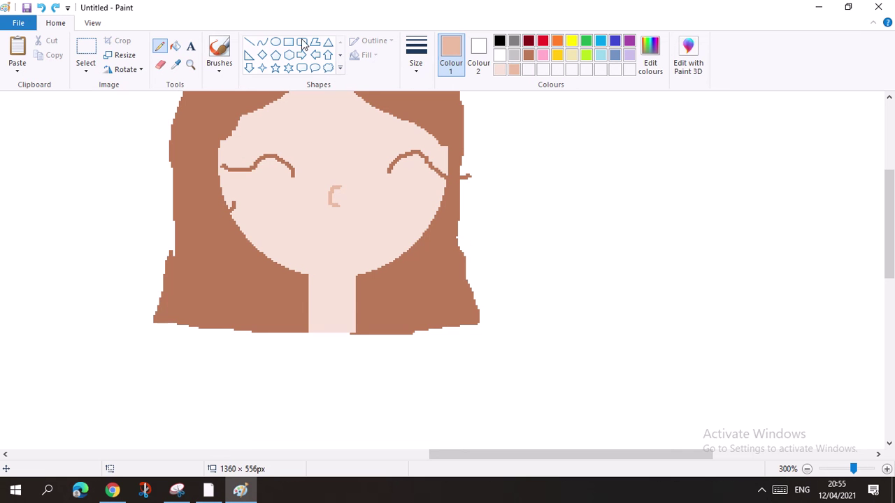
{"action": "left_click", "coordinate": [262, 42]}
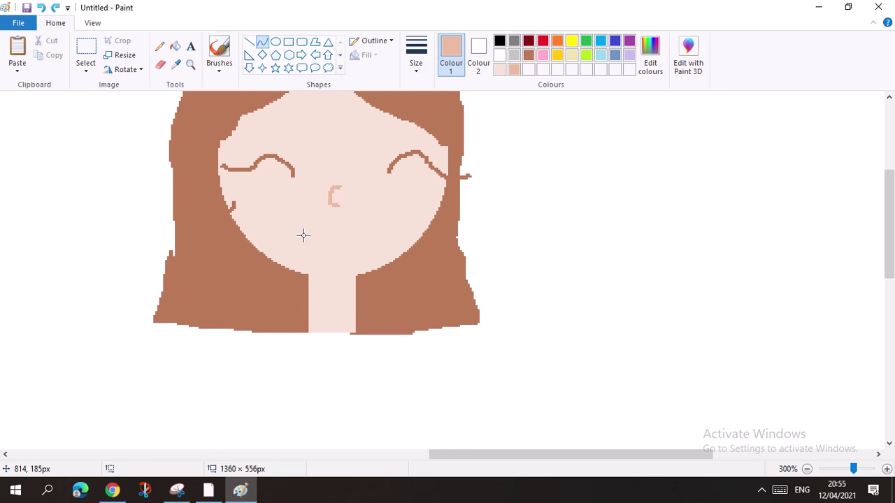
{"action": "left_click_drag", "start_coordinate": [303, 235], "coordinate": [323, 252]}
{"action": "left_click_drag", "start_coordinate": [591, 245], "coordinate": [591, 234]}
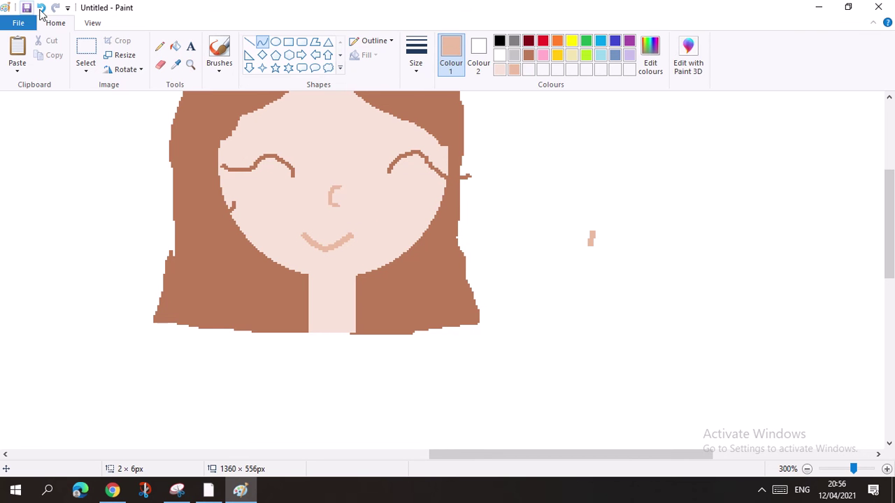
Step: Undo the stray peach mark beside the figure and draw a black horizontal shoulder line about 80 px long under the neck
{"action": "left_click", "coordinate": [42, 7]}
{"action": "scroll", "coordinate": [223, 214], "scroll_direction": "down", "scroll_amount": 3}
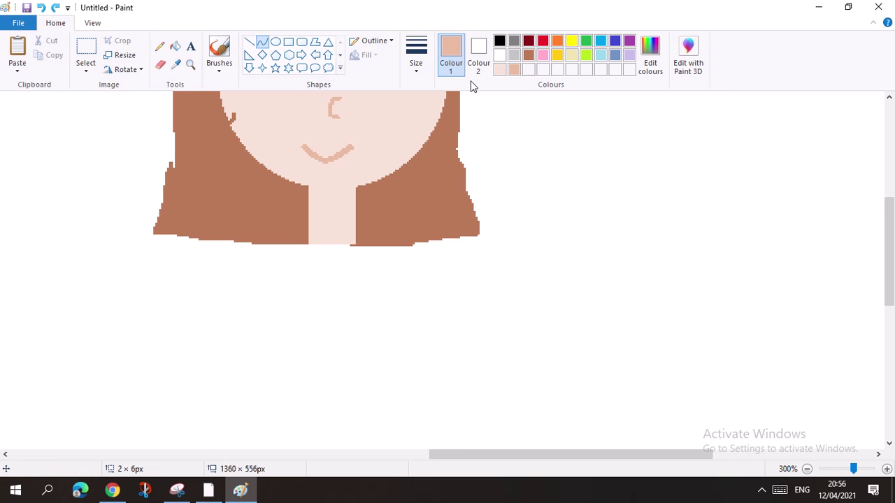
{"action": "left_click", "coordinate": [250, 42]}
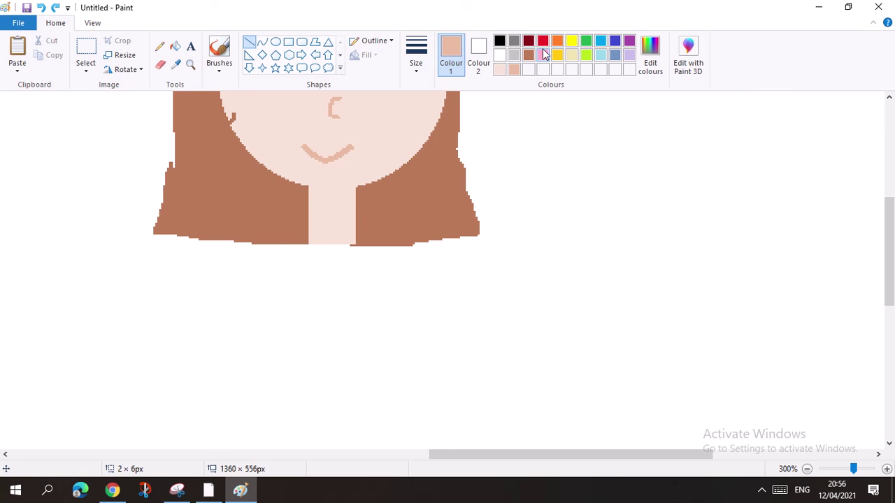
{"action": "left_click", "coordinate": [500, 41]}
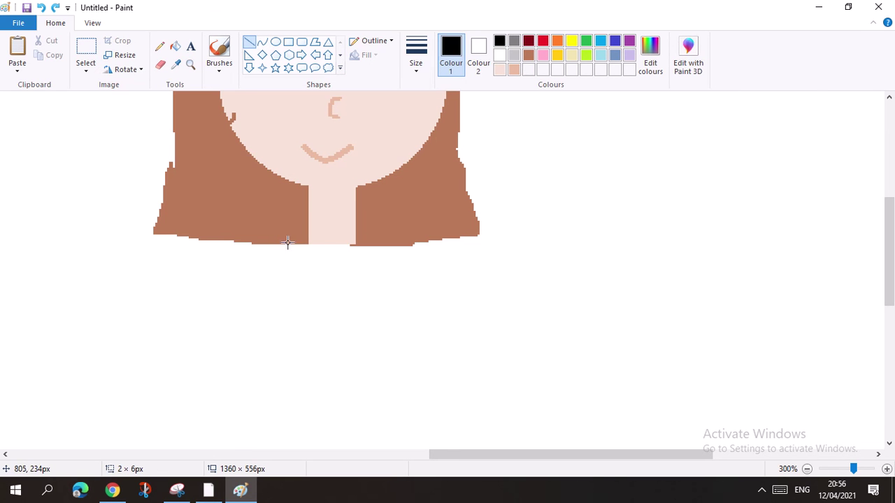
{"action": "left_click_drag", "start_coordinate": [271, 241], "coordinate": [425, 240]}
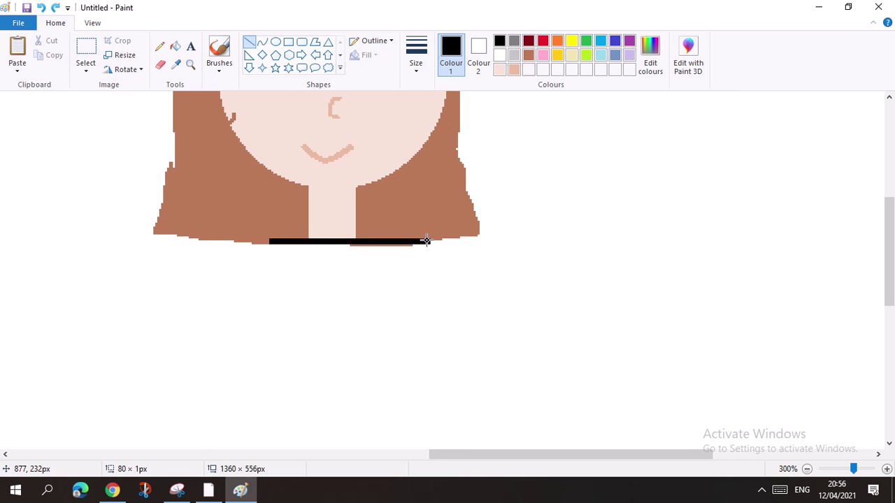
{"action": "mouse_move", "coordinate": [341, 242]}
{"action": "left_mouse_down"}
{"action": "mouse_move", "coordinate": [319, 241]}
{"action": "mouse_move", "coordinate": [328, 244]}
{"action": "left_mouse_up"}
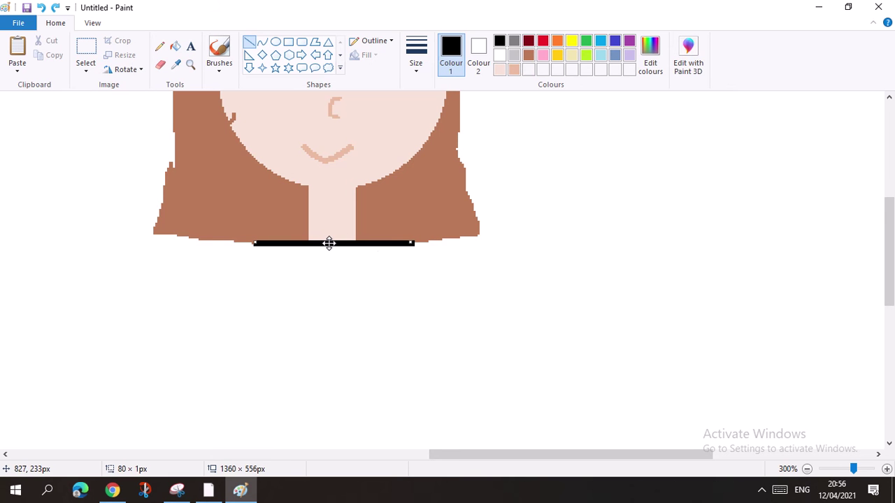
{"action": "scroll", "coordinate": [376, 257], "scroll_direction": "up", "scroll_amount": 3}
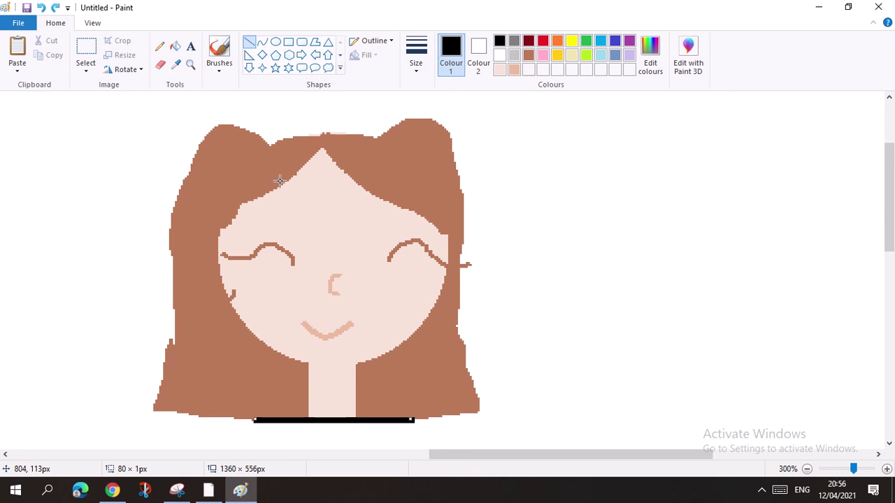
{"action": "scroll", "coordinate": [415, 281], "scroll_direction": "down", "scroll_amount": 3}
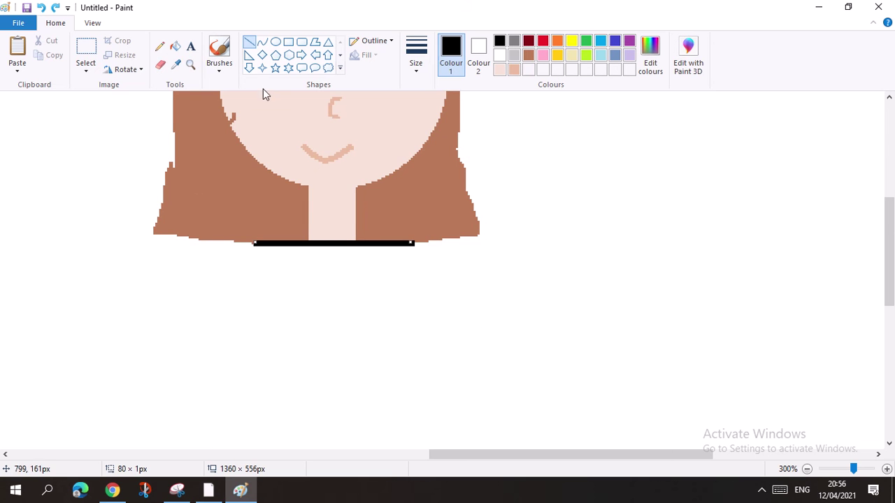
Step: Draw the left side of the torso as a black curve about 106 px tall from the shoulder line, bending inward at the waist
{"action": "left_click", "coordinate": [262, 42]}
{"action": "scroll", "coordinate": [243, 141], "scroll_direction": "down", "scroll_amount": 2}
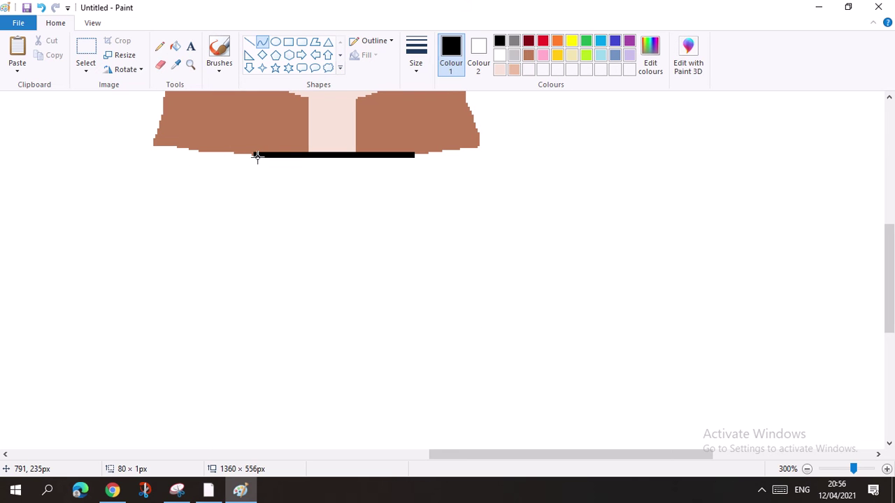
{"action": "left_click_drag", "start_coordinate": [254, 154], "coordinate": [254, 360]}
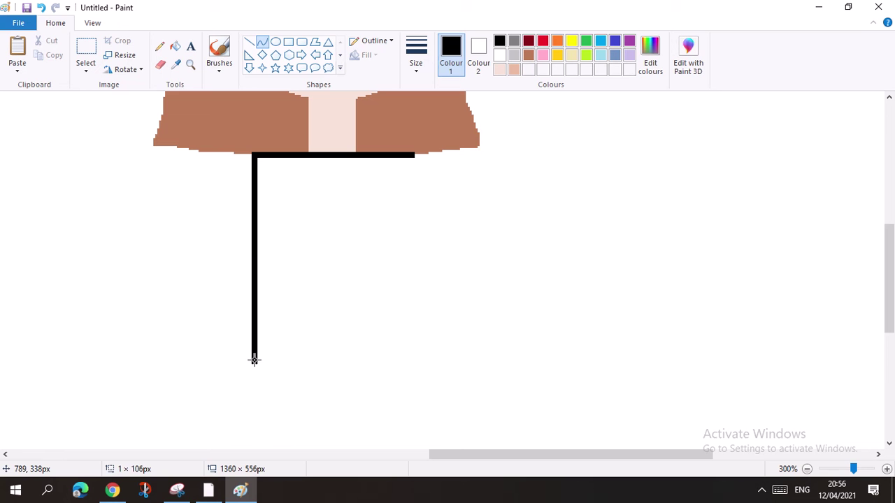
{"action": "left_click_drag", "start_coordinate": [256, 282], "coordinate": [293, 291]}
{"action": "left_click", "coordinate": [396, 243]}
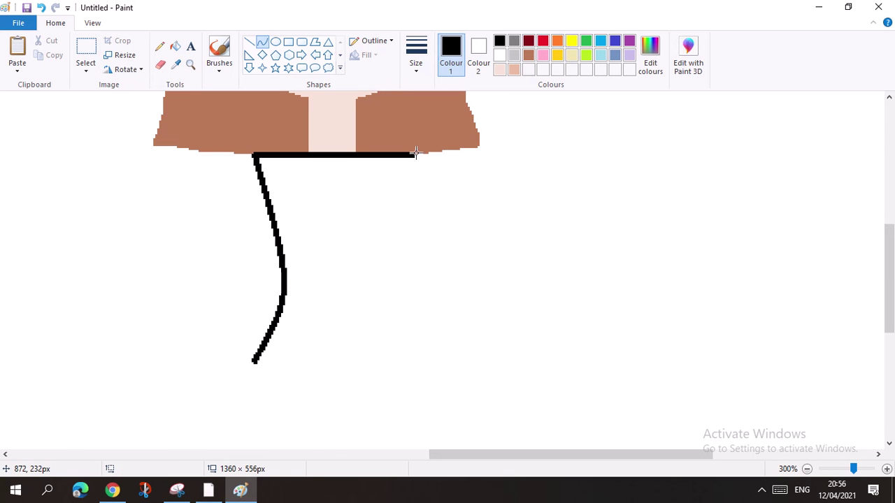
Step: Draw the matching right side of the torso as a black curve about 107 px tall, bending inward at the waist
{"action": "left_click_drag", "start_coordinate": [413, 156], "coordinate": [413, 362]}
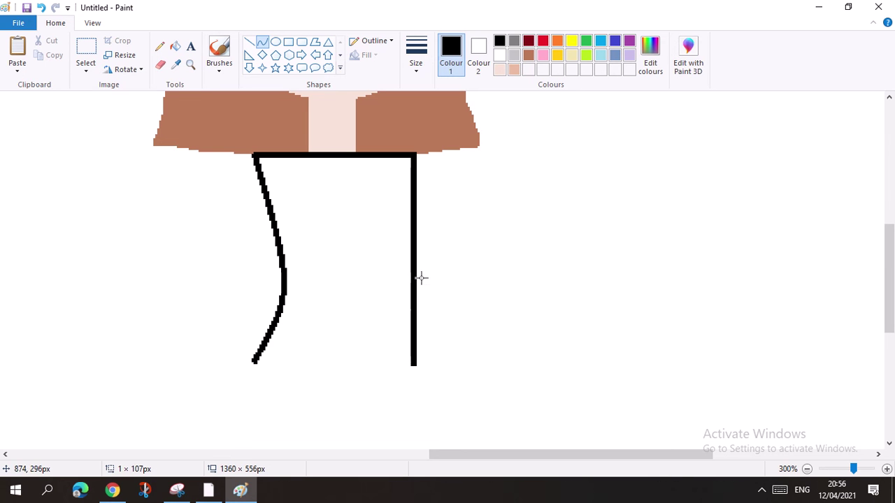
{"action": "left_click_drag", "start_coordinate": [413, 277], "coordinate": [369, 274]}
{"action": "left_click", "coordinate": [492, 234]}
{"action": "scroll", "coordinate": [458, 253], "scroll_direction": "up", "scroll_amount": 3}
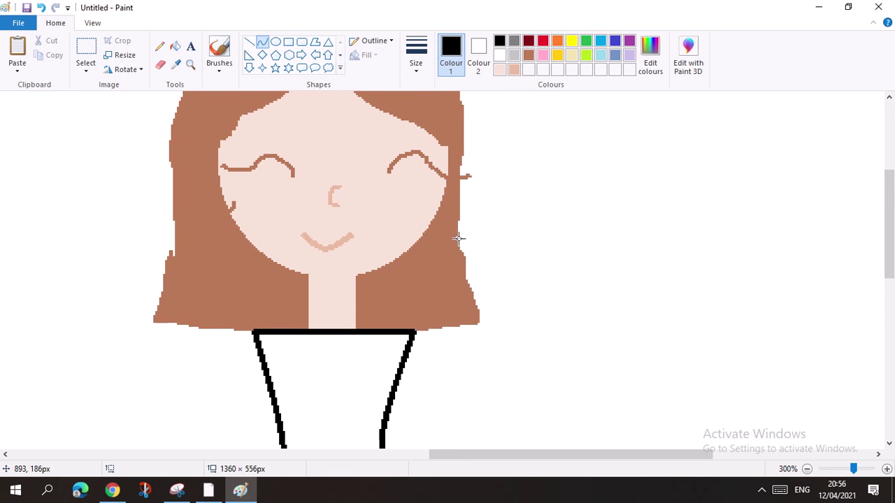
{"action": "scroll", "coordinate": [458, 238], "scroll_direction": "down", "scroll_amount": 3}
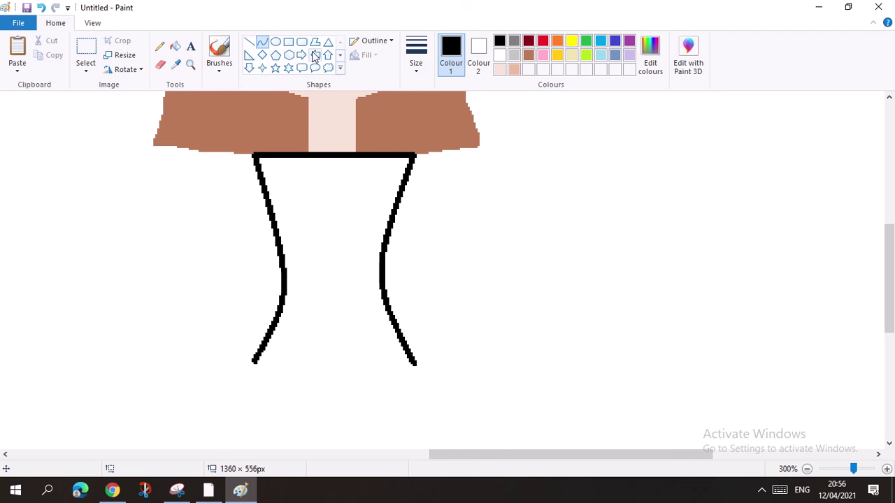
Step: Mix a very dark grey by lightening black, and discard a trial rectangle about 15 × 55 px beside the torso
{"action": "left_click", "coordinate": [288, 42]}
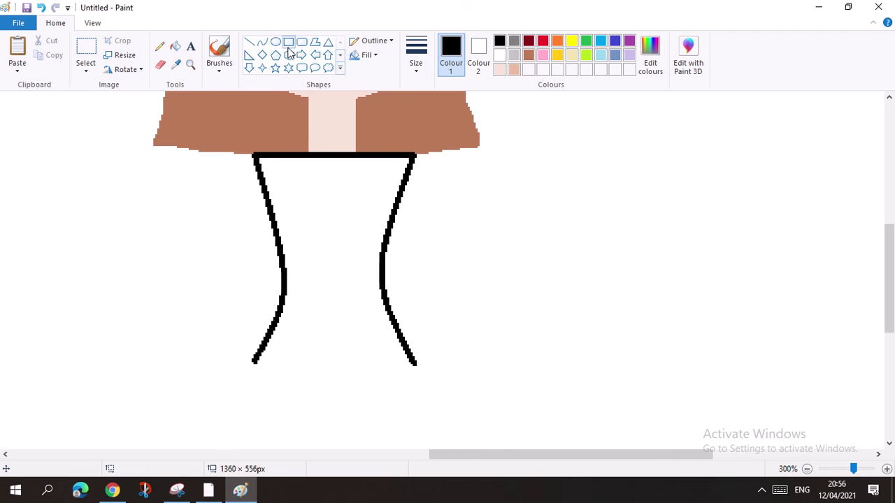
{"action": "left_click", "coordinate": [514, 41]}
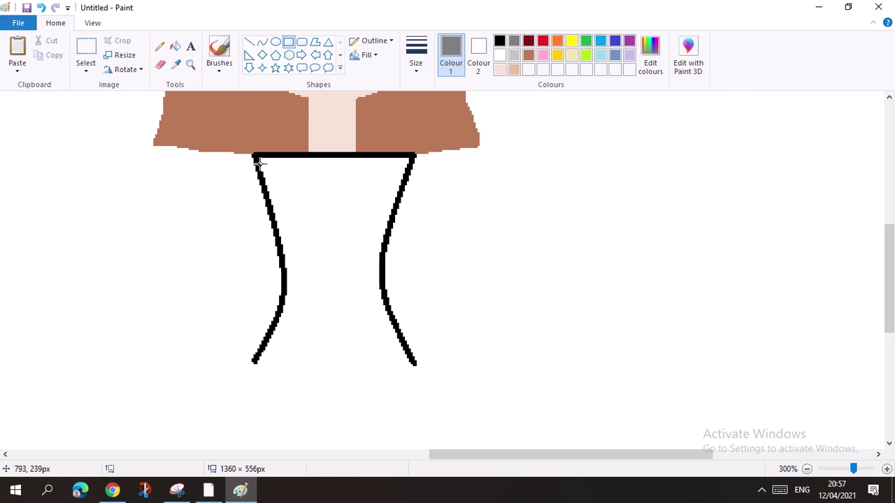
{"action": "left_click", "coordinate": [499, 41]}
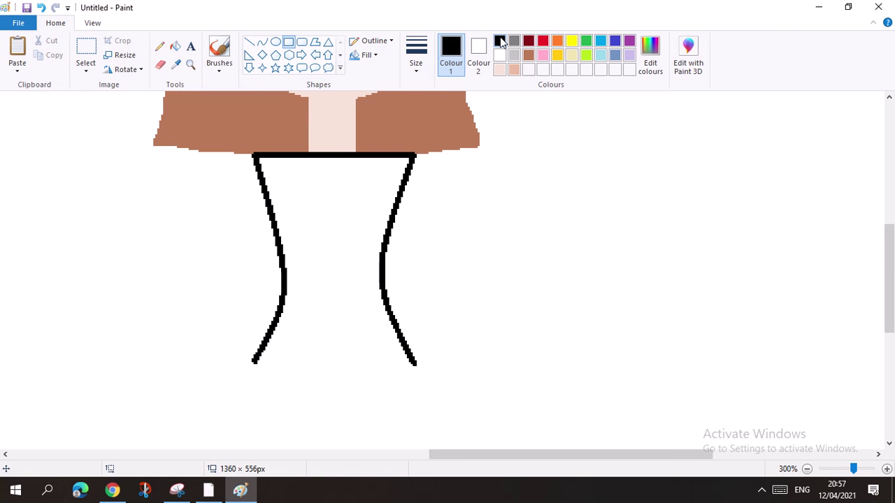
{"action": "left_click", "coordinate": [649, 53]}
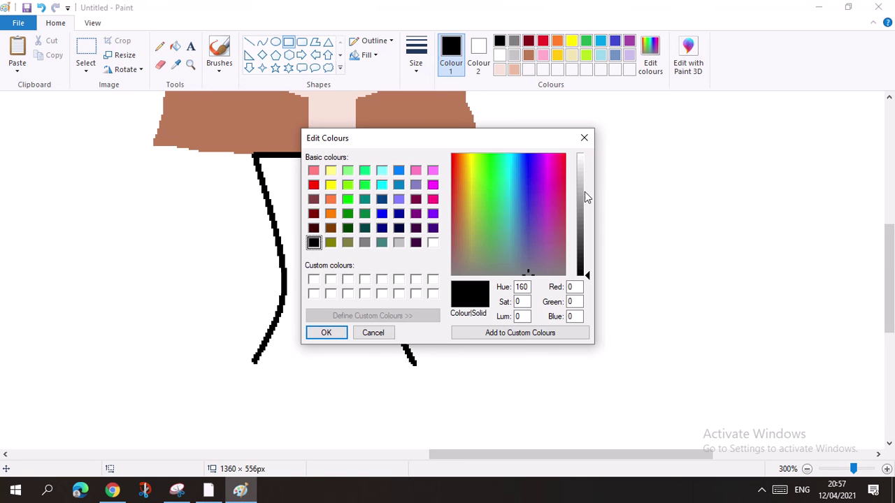
{"action": "left_click", "coordinate": [587, 277]}
{"action": "left_click_drag", "start_coordinate": [586, 273], "coordinate": [589, 256]}
{"action": "left_click", "coordinate": [343, 334]}
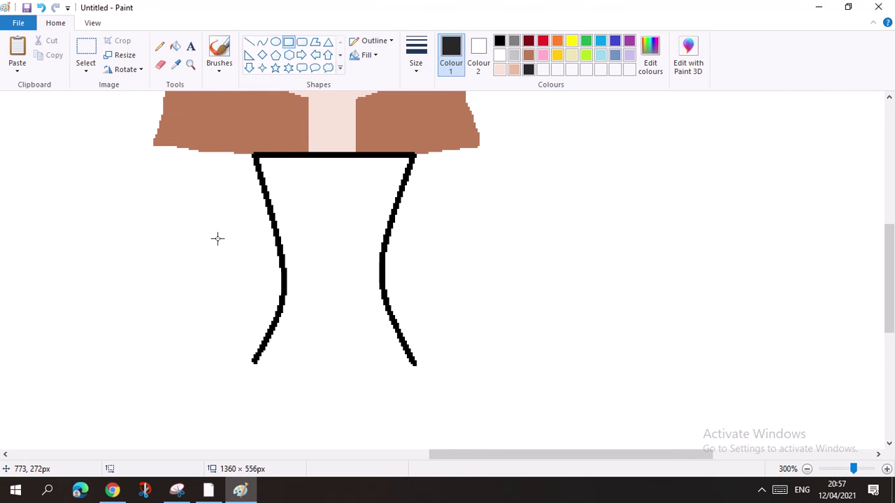
{"action": "left_click_drag", "start_coordinate": [175, 272], "coordinate": [204, 164]}
{"action": "left_click", "coordinate": [41, 8]}
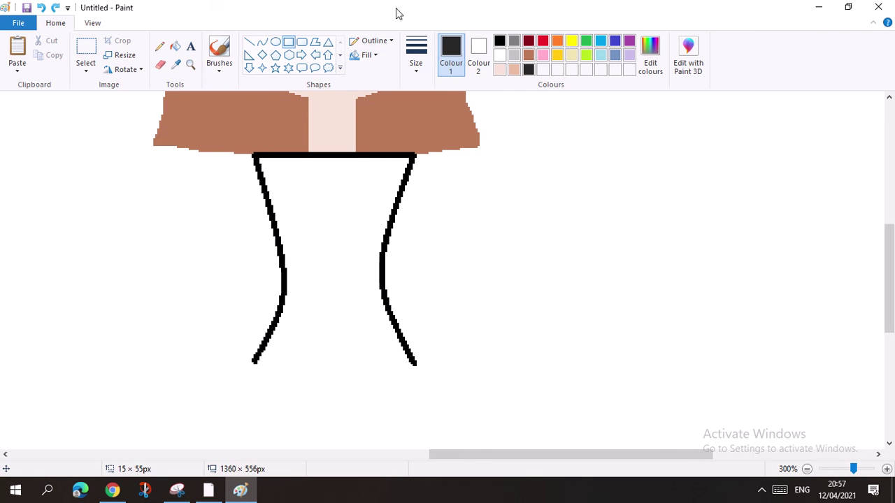
Step: Draw a dark grey straight line slanting down and outward from the left shoulder corner as an arm's outer edge, and shorten it slightly
{"action": "left_click", "coordinate": [249, 42]}
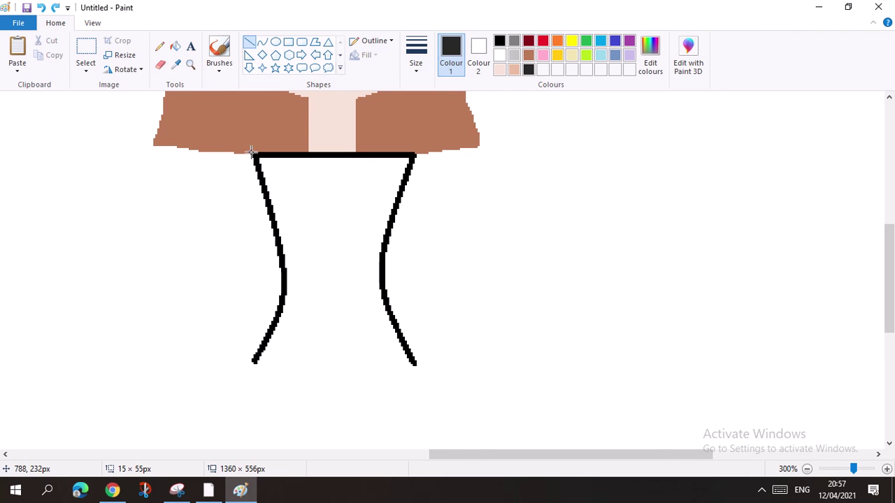
{"action": "left_click_drag", "start_coordinate": [251, 151], "coordinate": [250, 153]}
{"action": "left_click_drag", "start_coordinate": [245, 155], "coordinate": [142, 335]}
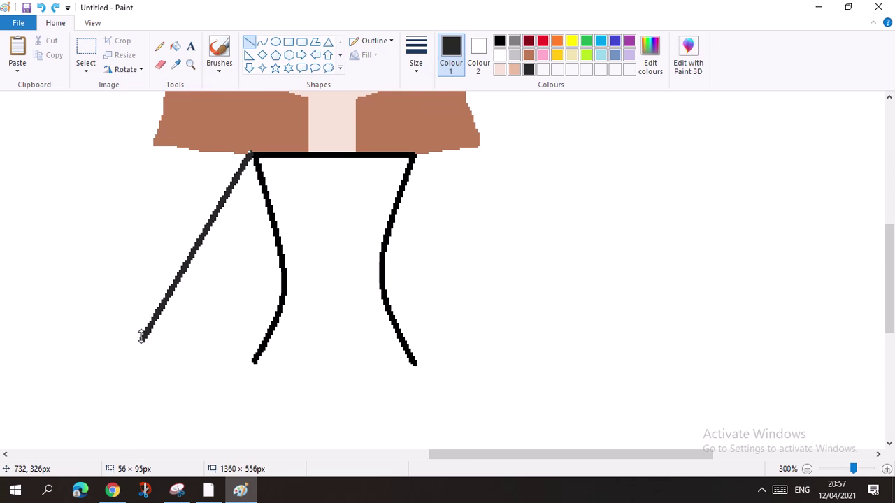
{"action": "left_click_drag", "start_coordinate": [184, 261], "coordinate": [191, 264]}
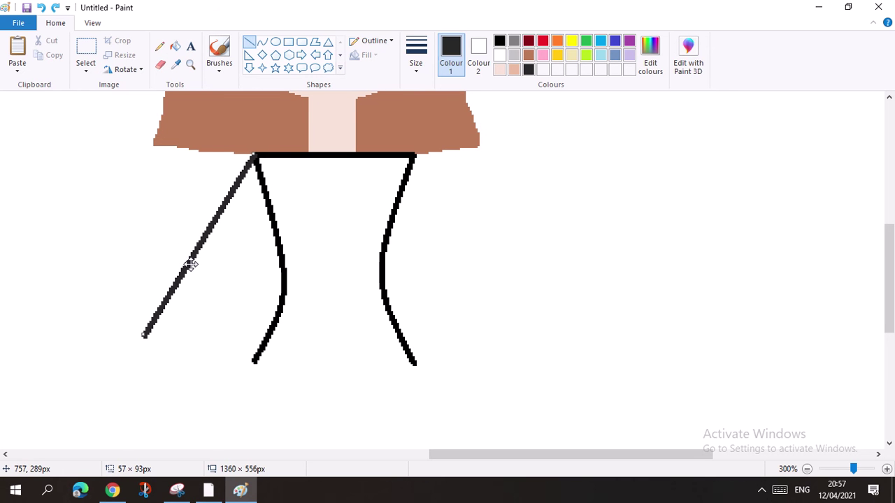
{"action": "left_click_drag", "start_coordinate": [145, 335], "coordinate": [150, 323]}
{"action": "left_click", "coordinate": [248, 312]}
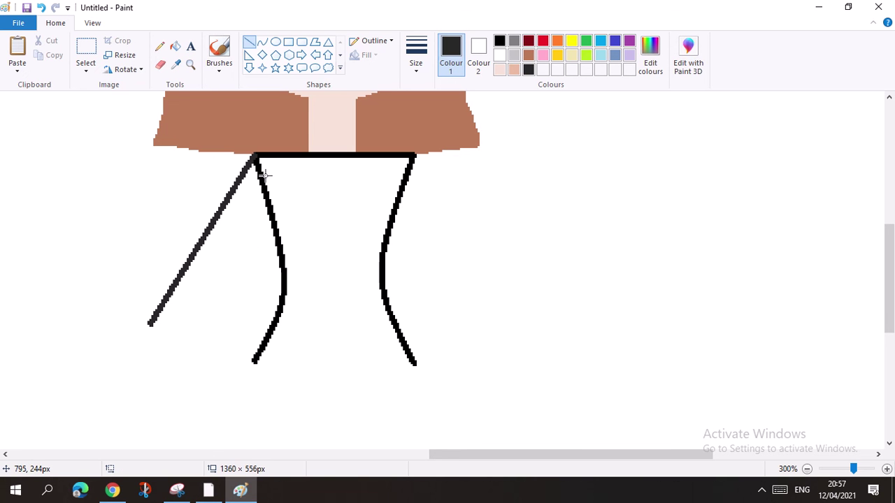
Step: Add the arm's parallel inner edge, about 47 × 80 px, and close its lower end with a line about 14 × 5 px
{"action": "left_click_drag", "start_coordinate": [265, 176], "coordinate": [174, 332]}
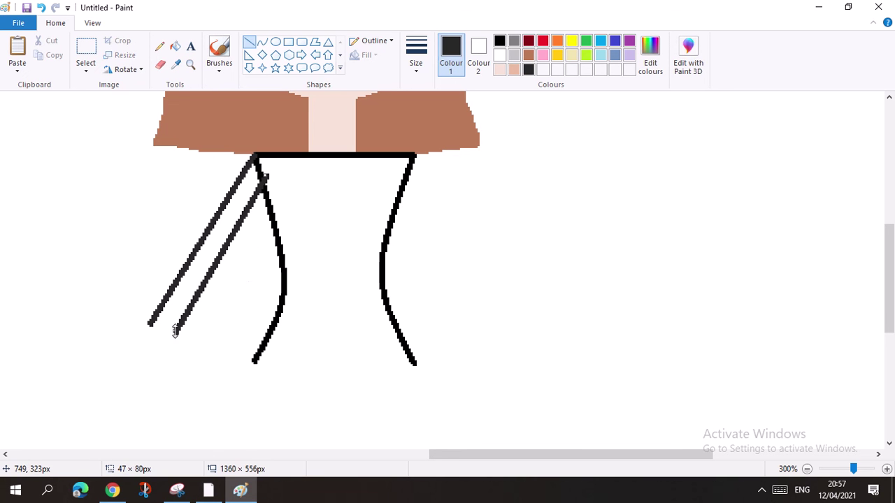
{"action": "left_click", "coordinate": [258, 282]}
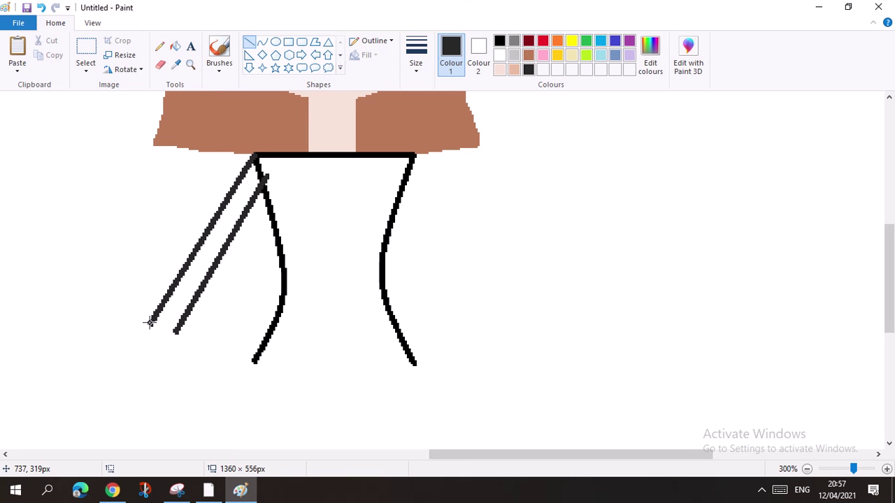
{"action": "left_click_drag", "start_coordinate": [149, 322], "coordinate": [176, 331]}
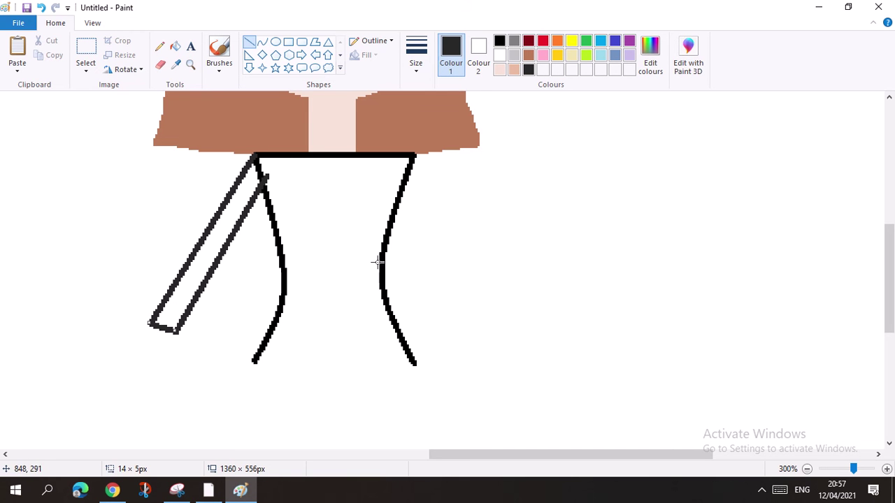
Step: Try a diagonal line about 46 × 93 px from the right shoulder across the torso, and undo all the dark grey arm lines
{"action": "left_click_drag", "start_coordinate": [413, 153], "coordinate": [325, 335]}
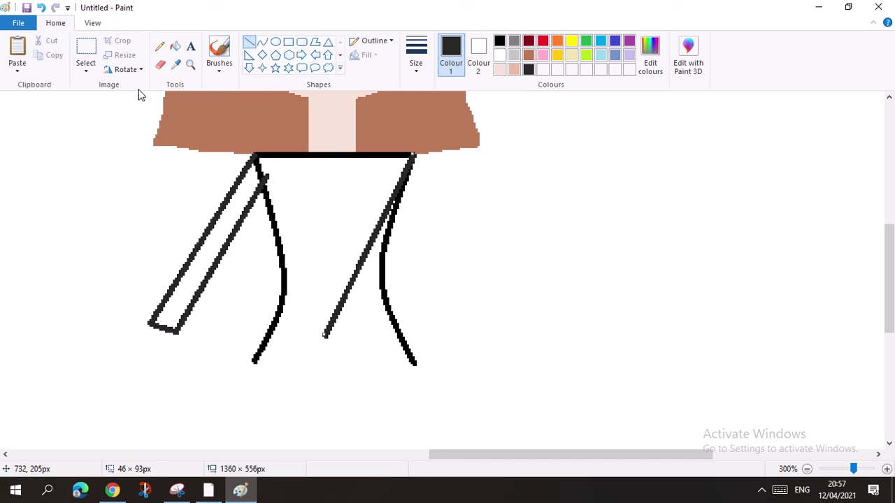
{"action": "left_click", "coordinate": [43, 8]}
{"action": "left_click", "coordinate": [43, 8]}
{"action": "left_click", "coordinate": [45, 7]}
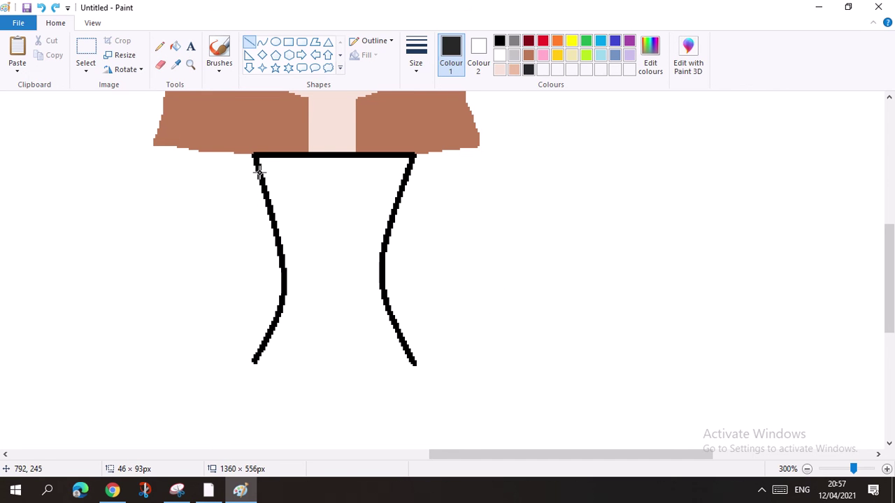
Step: Draw two parallel dark grey arm lines from the left shoulder across the torso, about 39 × 87 and 34 × 82 px, joined at the top
{"action": "left_click_drag", "start_coordinate": [254, 155], "coordinate": [329, 325]}
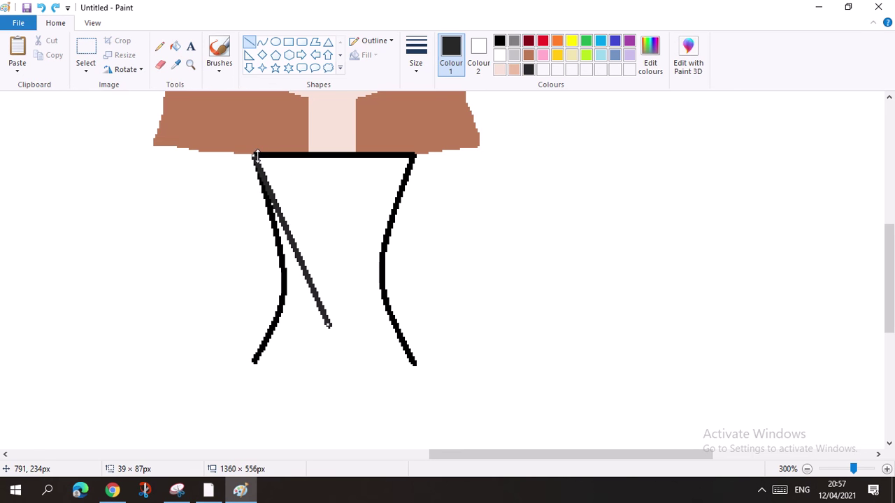
{"action": "left_click", "coordinate": [221, 229]}
{"action": "left_click_drag", "start_coordinate": [248, 154], "coordinate": [299, 325]}
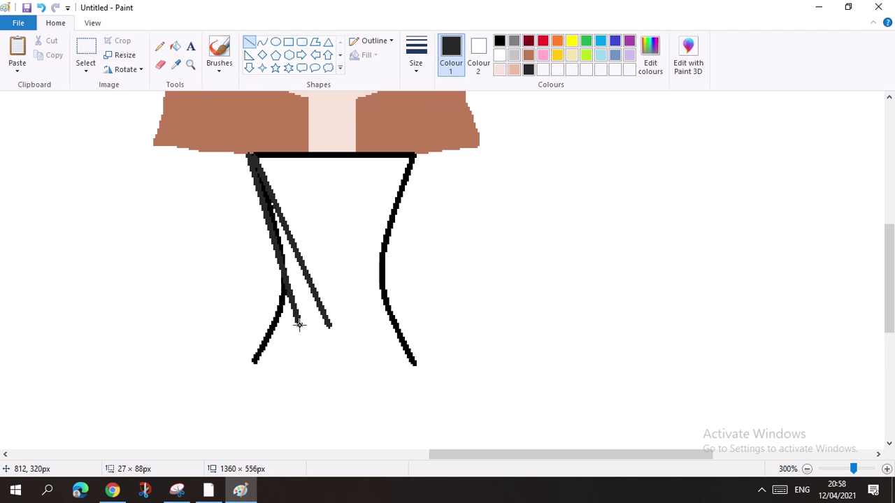
{"action": "mouse_move", "coordinate": [268, 235]}
{"action": "left_mouse_down"}
{"action": "mouse_move", "coordinate": [259, 235]}
{"action": "mouse_move", "coordinate": [266, 256]}
{"action": "mouse_move", "coordinate": [261, 243]}
{"action": "left_mouse_up"}
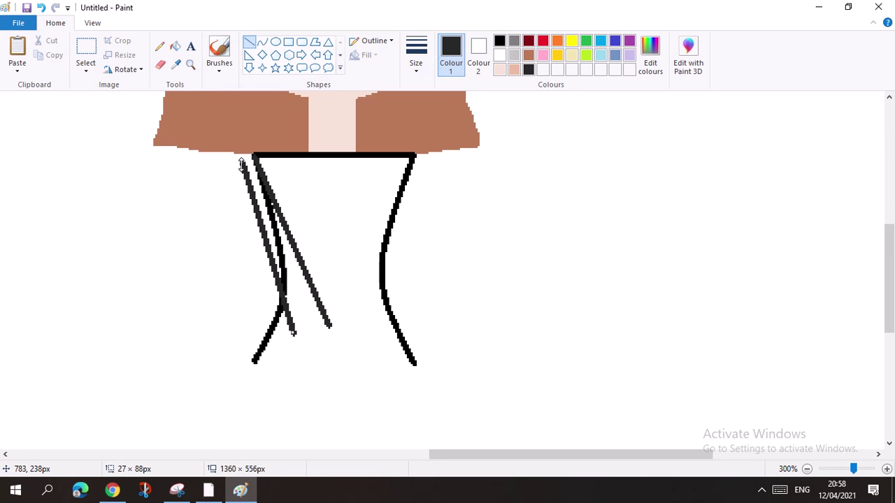
{"action": "left_click_drag", "start_coordinate": [241, 165], "coordinate": [229, 172]}
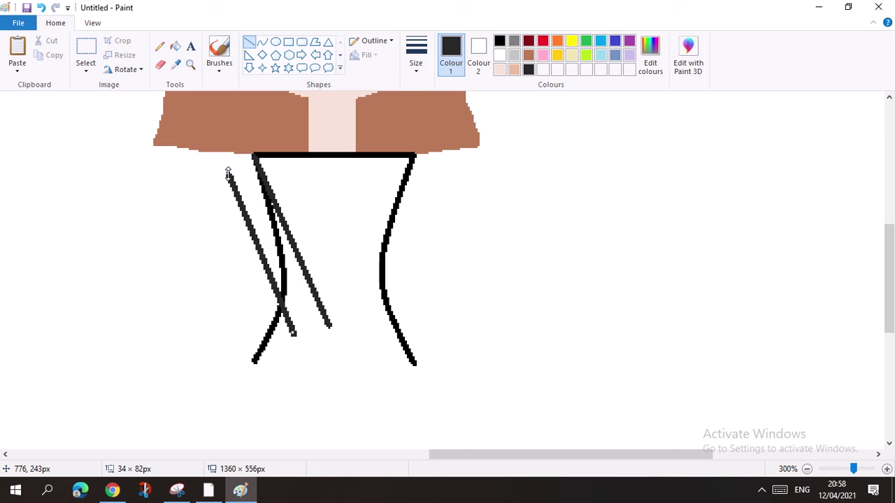
{"action": "mouse_move", "coordinate": [258, 240]}
{"action": "left_mouse_down"}
{"action": "mouse_move", "coordinate": [268, 241]}
{"action": "mouse_move", "coordinate": [262, 231]}
{"action": "mouse_move", "coordinate": [266, 239]}
{"action": "left_mouse_up"}
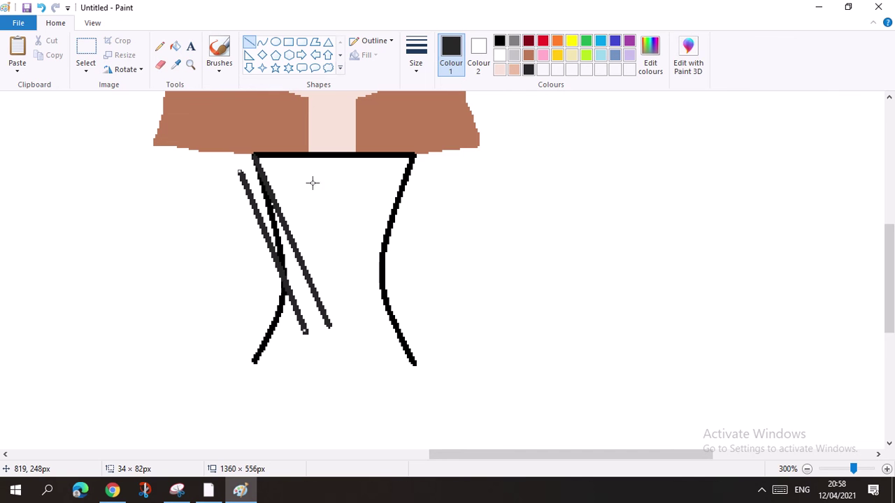
{"action": "left_click", "coordinate": [310, 180]}
{"action": "left_click_drag", "start_coordinate": [239, 176], "coordinate": [255, 152]}
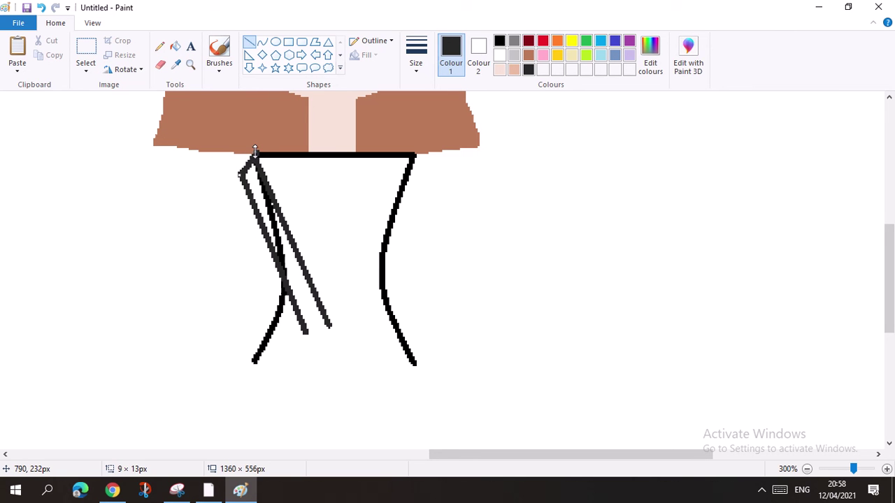
{"action": "left_click", "coordinate": [483, 181]}
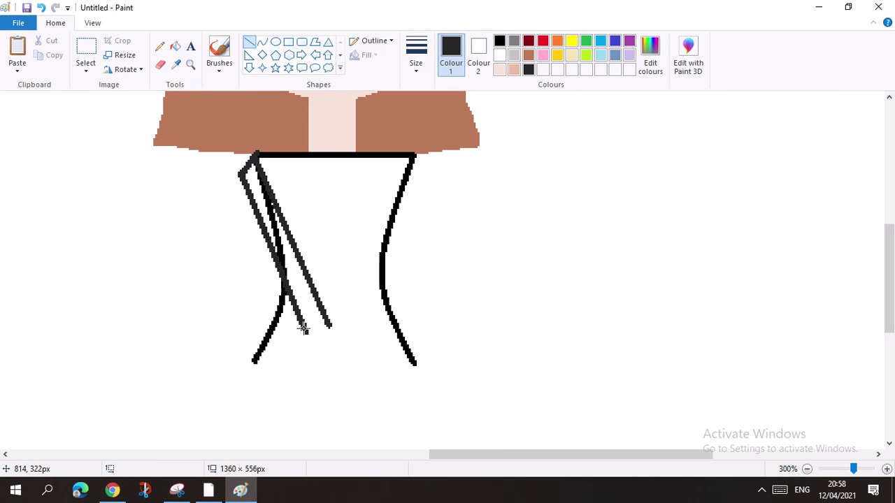
Step: Close the lower end of the left arm with a short dark grey line and remove the stray mark beside the torso
{"action": "left_click_drag", "start_coordinate": [304, 329], "coordinate": [325, 322]}
{"action": "left_click", "coordinate": [517, 211]}
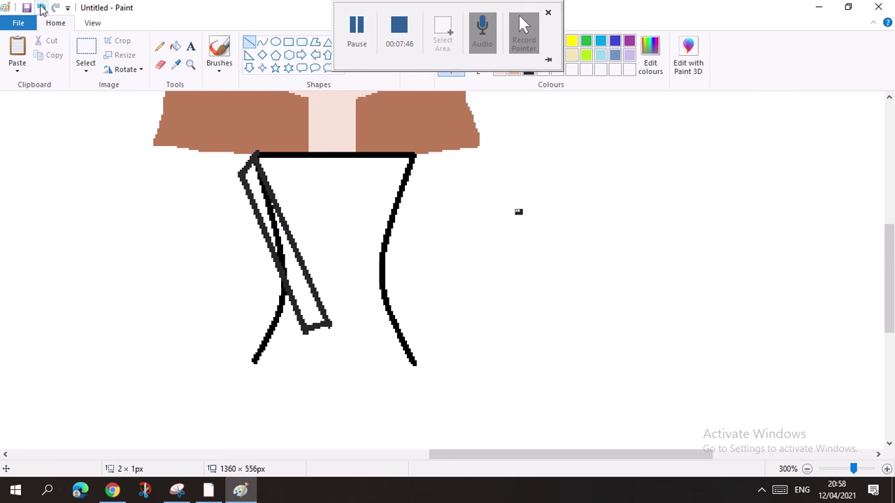
{"action": "left_click", "coordinate": [42, 7]}
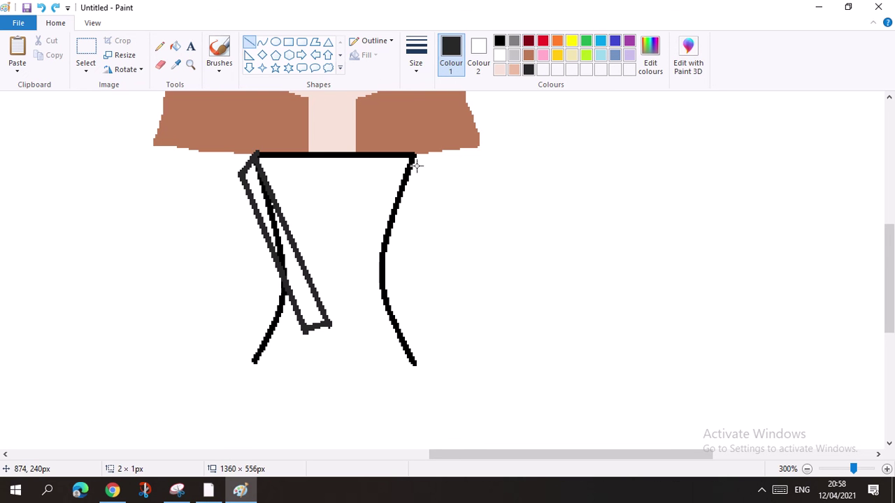
Step: Draw the mirrored right arm with two parallel dark grey lines from the right shoulder to the left arm's tip, closed at both ends
{"action": "left_click_drag", "start_coordinate": [413, 156], "coordinate": [329, 320]}
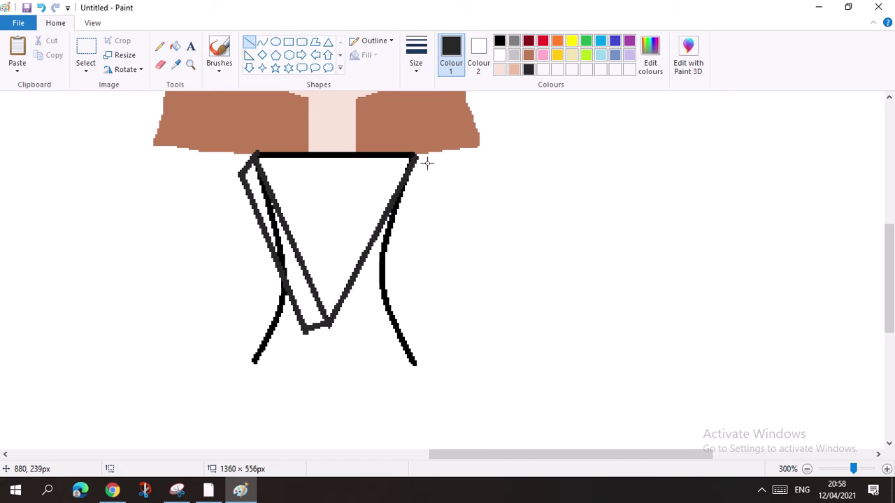
{"action": "mouse_move", "coordinate": [417, 154]}
{"action": "left_mouse_down"}
{"action": "mouse_move", "coordinate": [443, 174]}
{"action": "mouse_move", "coordinate": [426, 173]}
{"action": "mouse_move", "coordinate": [350, 327]}
{"action": "left_mouse_up"}
{"action": "left_click", "coordinate": [436, 188]}
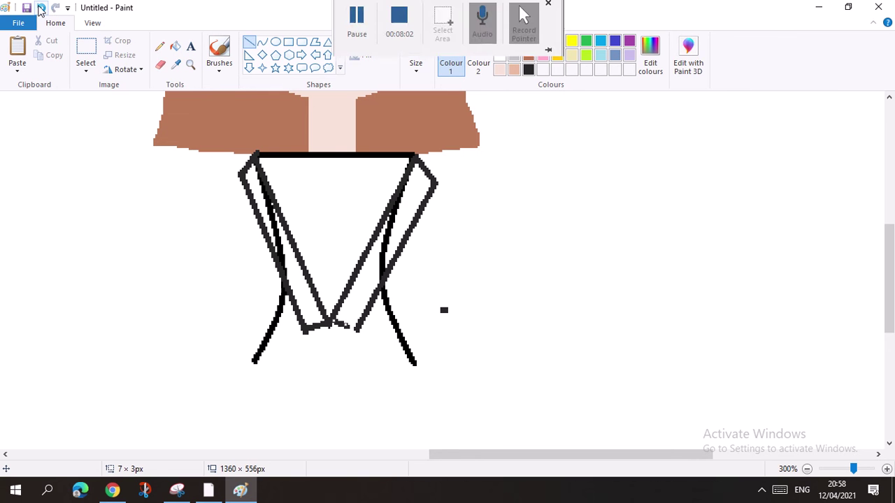
{"action": "left_click", "coordinate": [41, 8]}
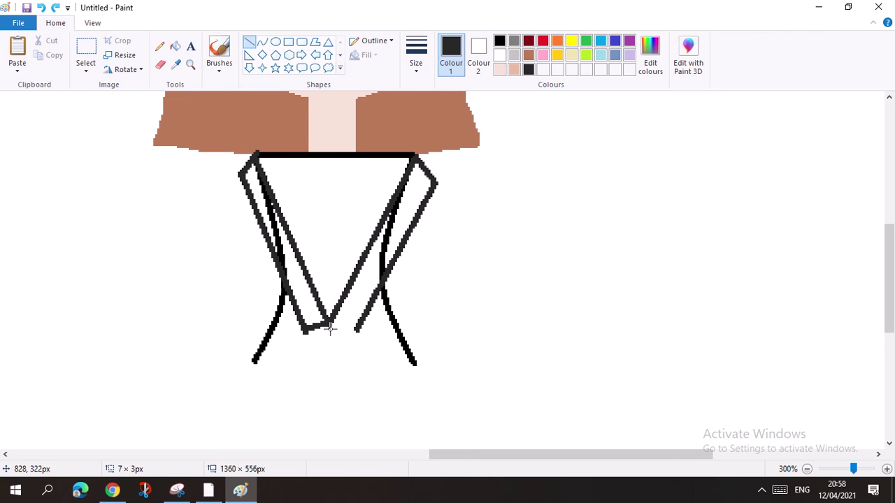
{"action": "left_click_drag", "start_coordinate": [332, 322], "coordinate": [356, 330]}
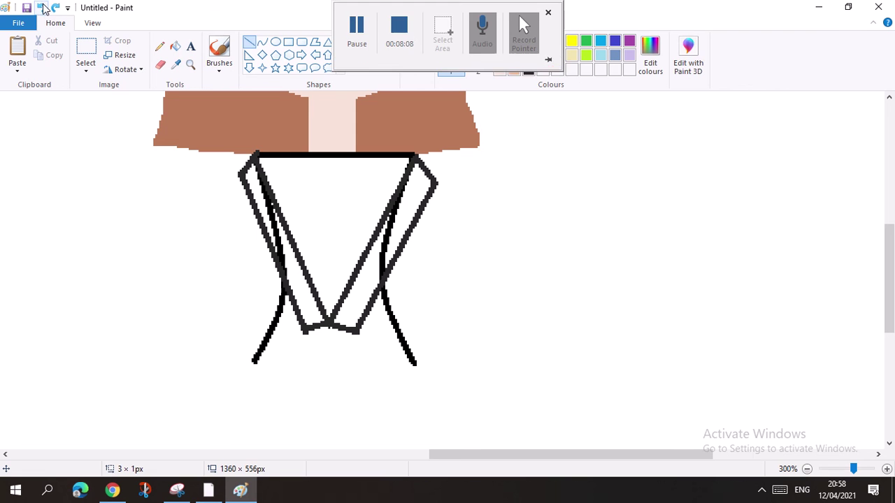
Step: Draw an oval about 35 × 20 px below the arms' meeting point as hands, outline it in peach and nudge it slightly right
{"action": "left_click", "coordinate": [275, 42]}
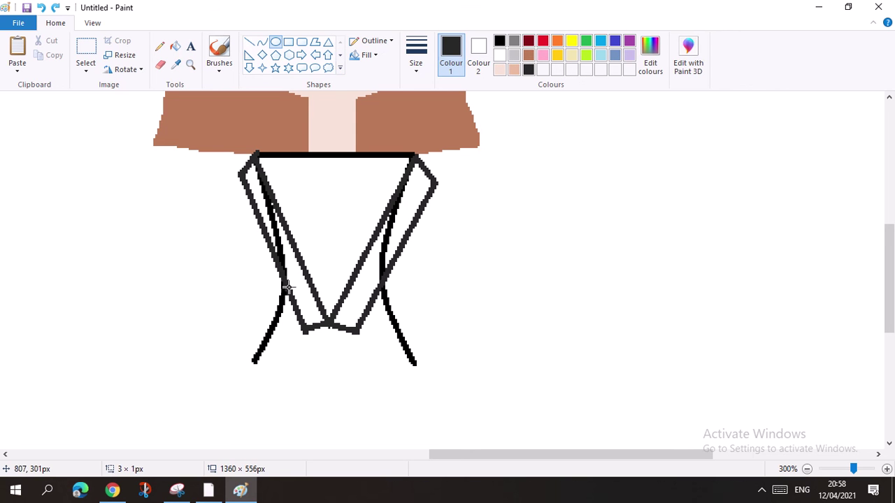
{"action": "left_click_drag", "start_coordinate": [293, 361], "coordinate": [361, 325]}
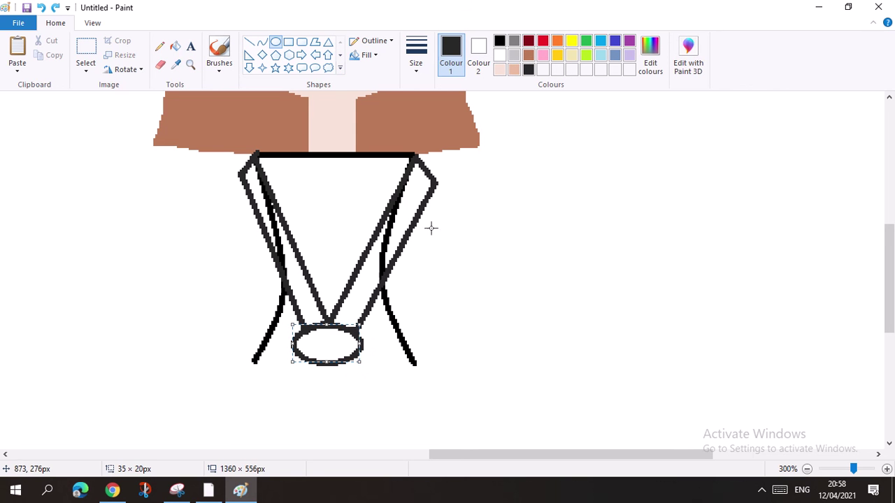
{"action": "left_click", "coordinate": [499, 70]}
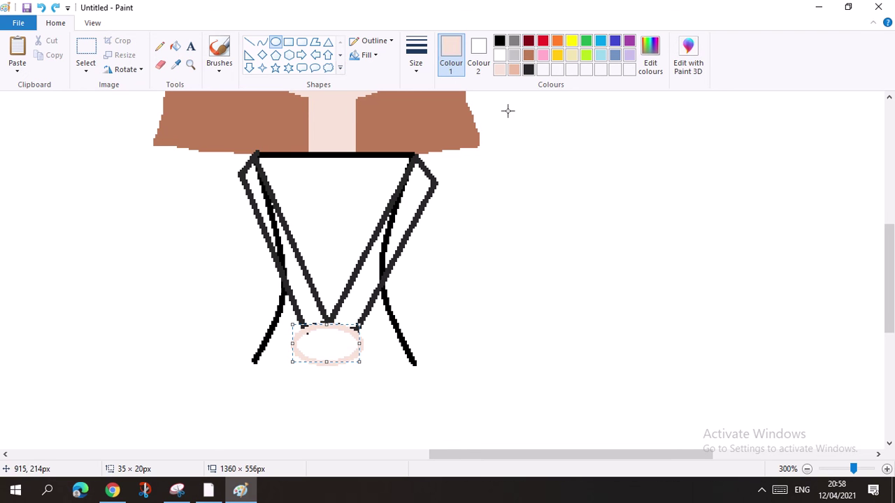
{"action": "left_click", "coordinate": [514, 71]}
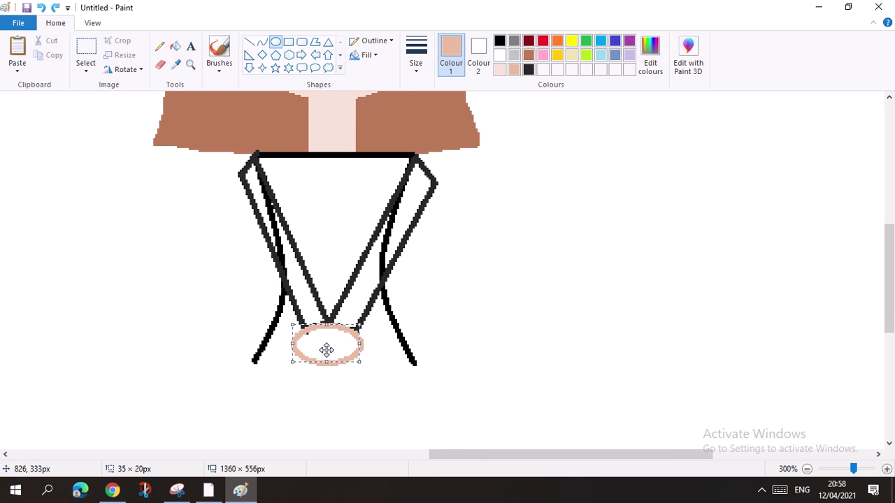
{"action": "left_click_drag", "start_coordinate": [326, 351], "coordinate": [328, 350]}
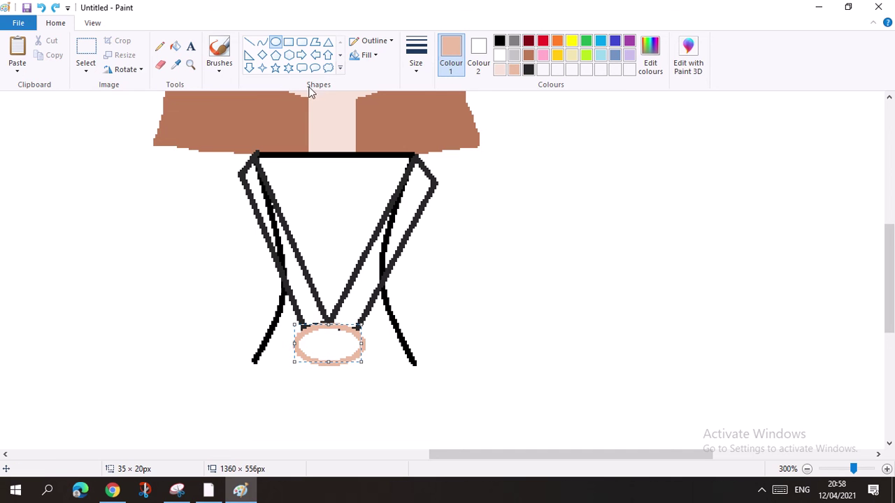
Step: Try splitting the hand oval with a vertical peach line about 22 px long and filling both halves pale pink, and undo it
{"action": "left_click", "coordinate": [252, 43]}
{"action": "mouse_move", "coordinate": [331, 325]}
{"action": "left_mouse_down"}
{"action": "mouse_move", "coordinate": [320, 360]}
{"action": "mouse_move", "coordinate": [328, 367]}
{"action": "mouse_move", "coordinate": [330, 345]}
{"action": "mouse_move", "coordinate": [327, 369]}
{"action": "left_mouse_up"}
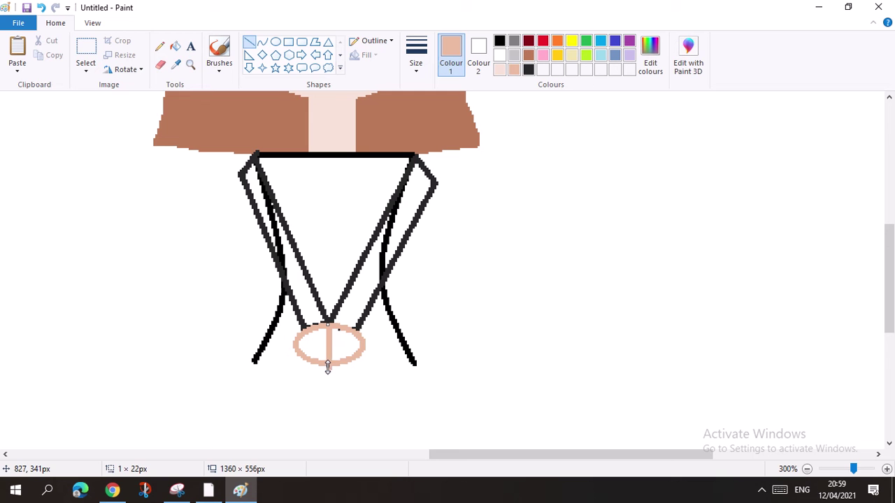
{"action": "left_click", "coordinate": [524, 241]}
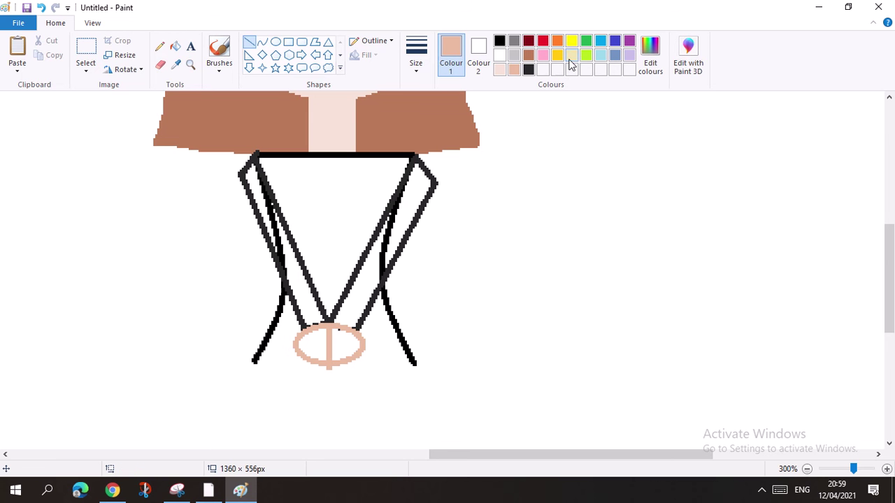
{"action": "left_click", "coordinate": [500, 73]}
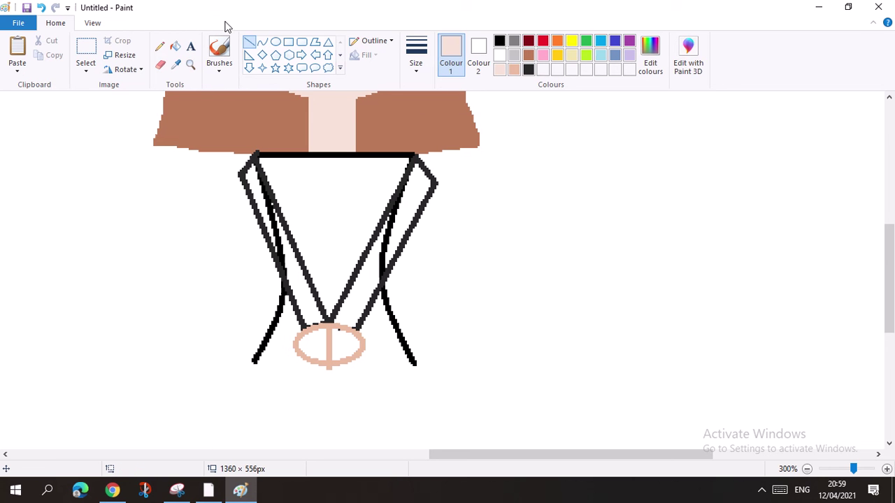
{"action": "left_click", "coordinate": [174, 46]}
{"action": "left_click", "coordinate": [313, 343]}
{"action": "left_click", "coordinate": [346, 338]}
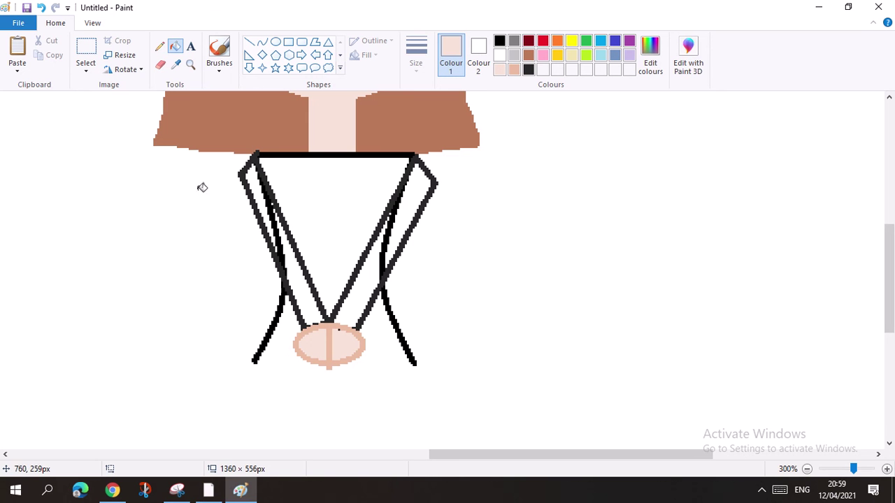
{"action": "left_click", "coordinate": [41, 8]}
{"action": "left_click", "coordinate": [42, 7]}
{"action": "left_click", "coordinate": [43, 8]}
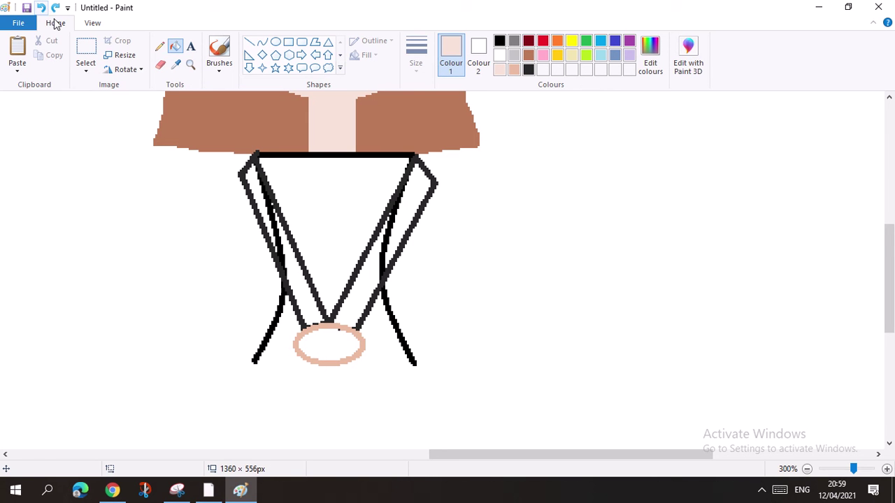
Step: Fill the whole hand oval with pale pink and the entire left arm with dark grey, covering leftover gaps with the Pencil
{"action": "left_click", "coordinate": [330, 346]}
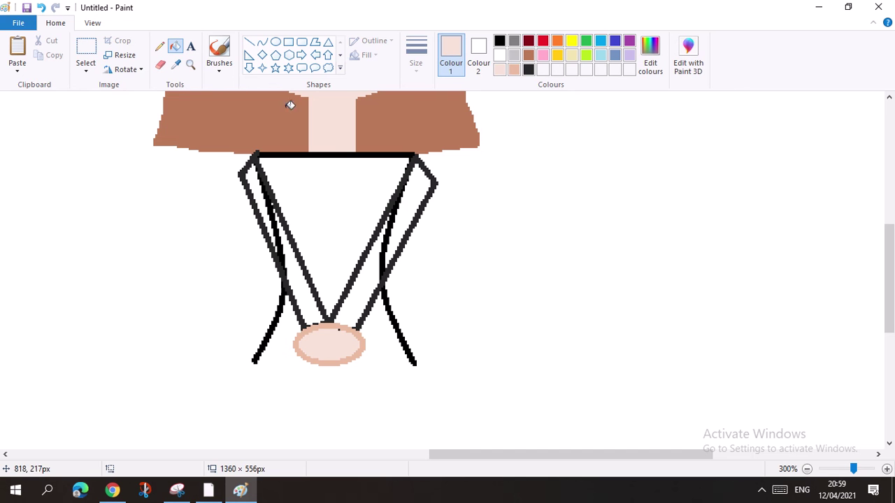
{"action": "left_click", "coordinate": [528, 70]}
{"action": "left_click", "coordinate": [265, 206]}
{"action": "left_click", "coordinate": [278, 246]}
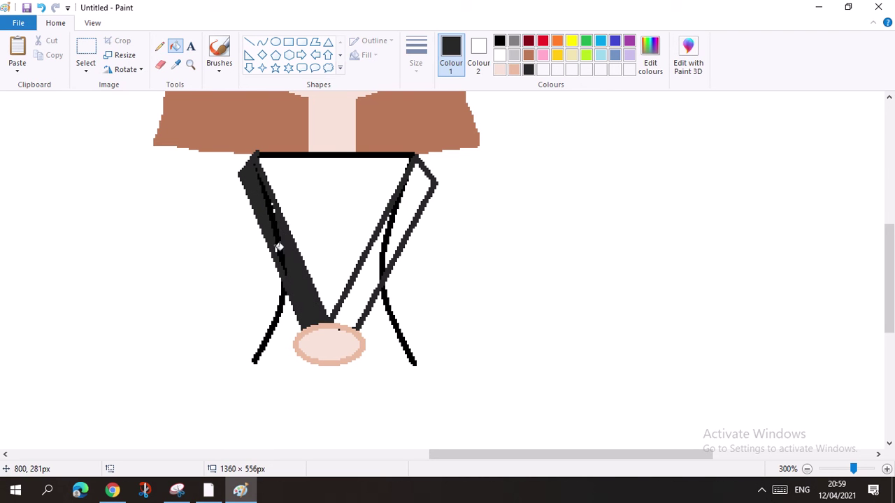
{"action": "left_click", "coordinate": [279, 242]}
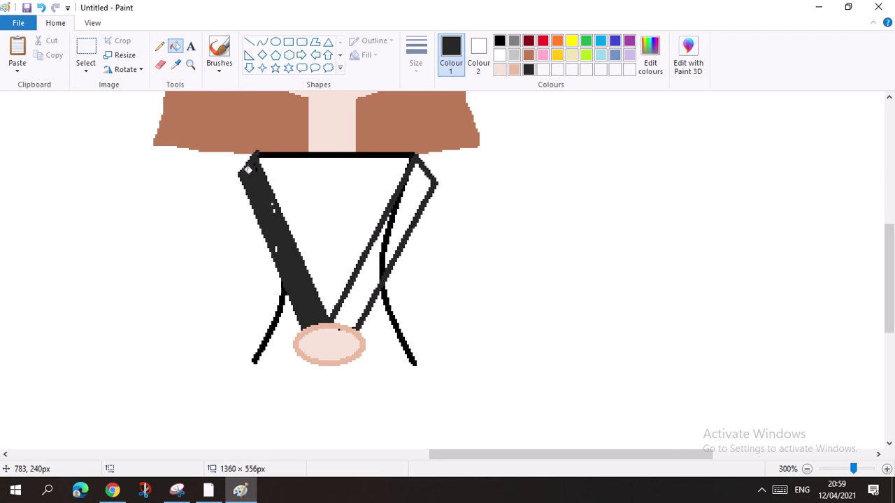
{"action": "left_click", "coordinate": [159, 46]}
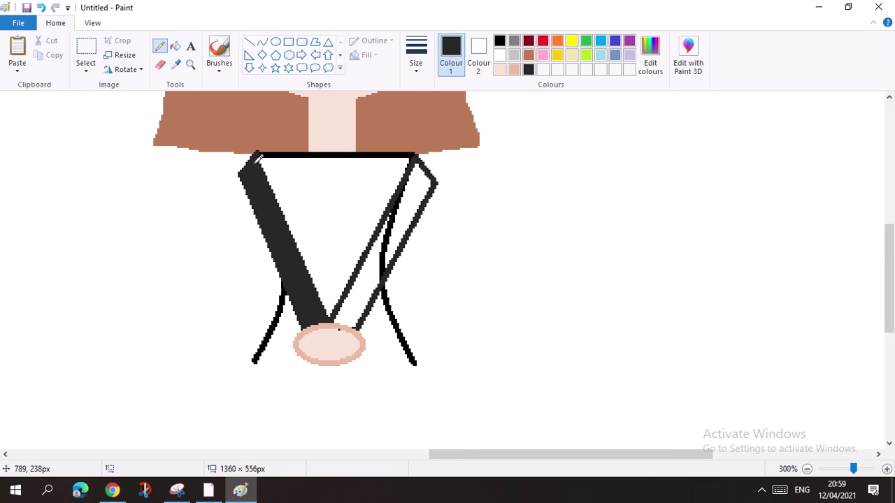
Step: Fill all sections of the right arm with dark grey and cover the remaining gaps with the Pencil
{"action": "left_click", "coordinate": [174, 46]}
{"action": "left_click", "coordinate": [411, 212]}
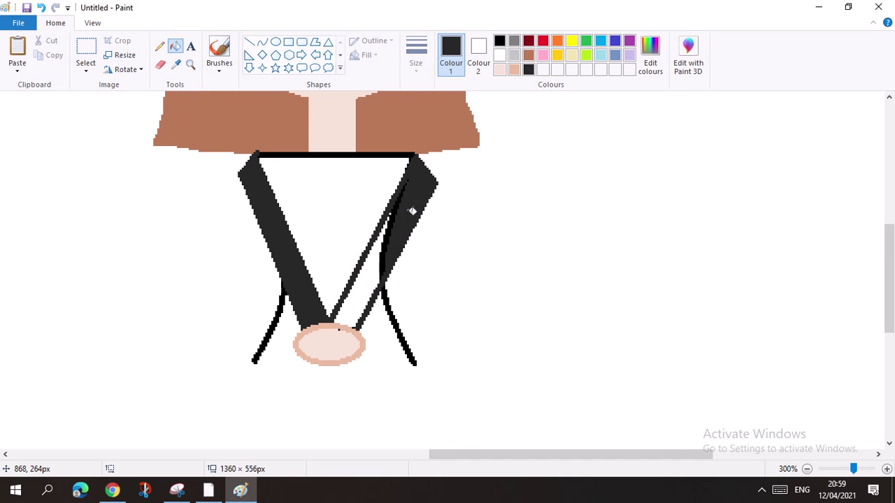
{"action": "left_click", "coordinate": [383, 239]}
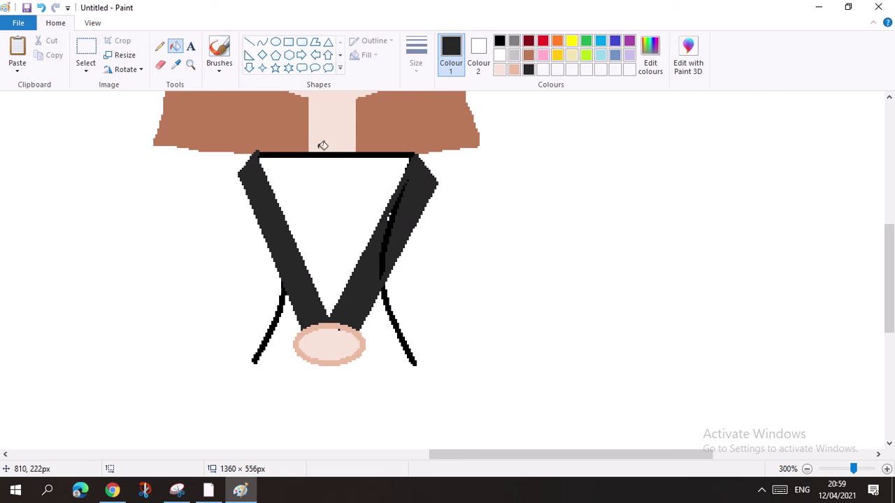
{"action": "left_click", "coordinate": [393, 224]}
{"action": "left_click", "coordinate": [159, 46]}
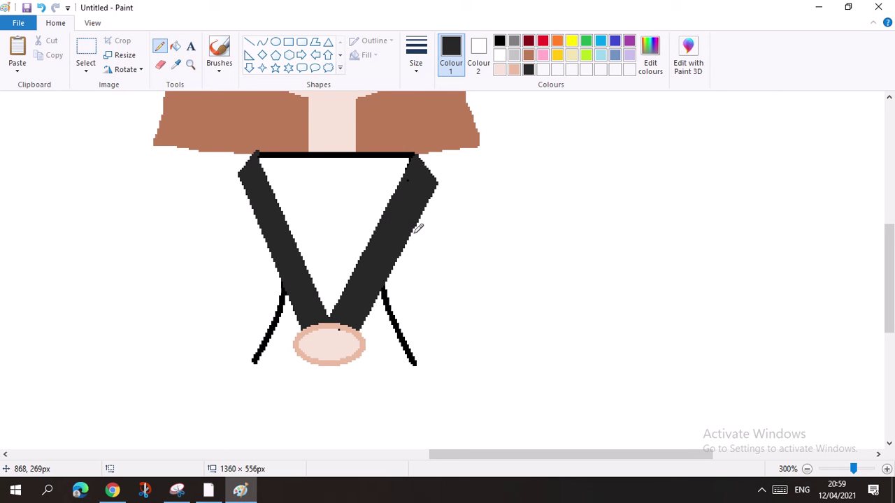
Step: Close the torso's bottom with a horizontal dark grey line about 82 px long below the hands, and undo the stray mark
{"action": "scroll", "coordinate": [430, 336], "scroll_direction": "down", "scroll_amount": 3}
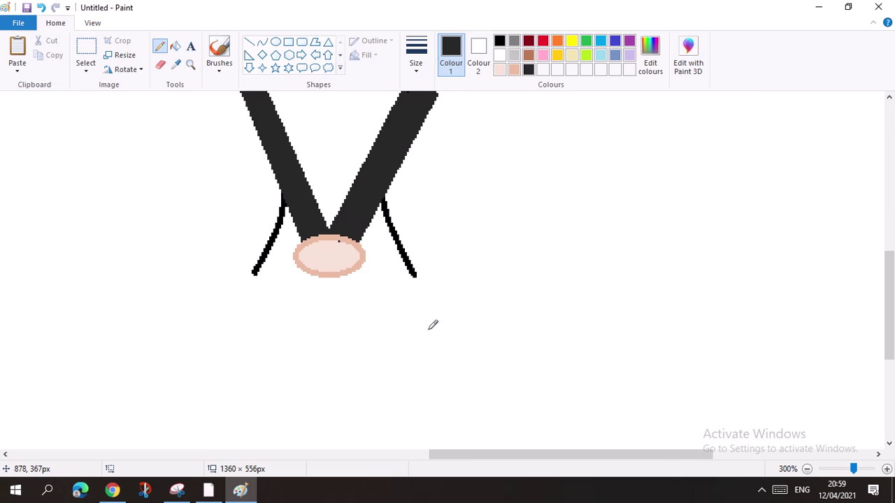
{"action": "scroll", "coordinate": [396, 260], "scroll_direction": "down", "scroll_amount": 3}
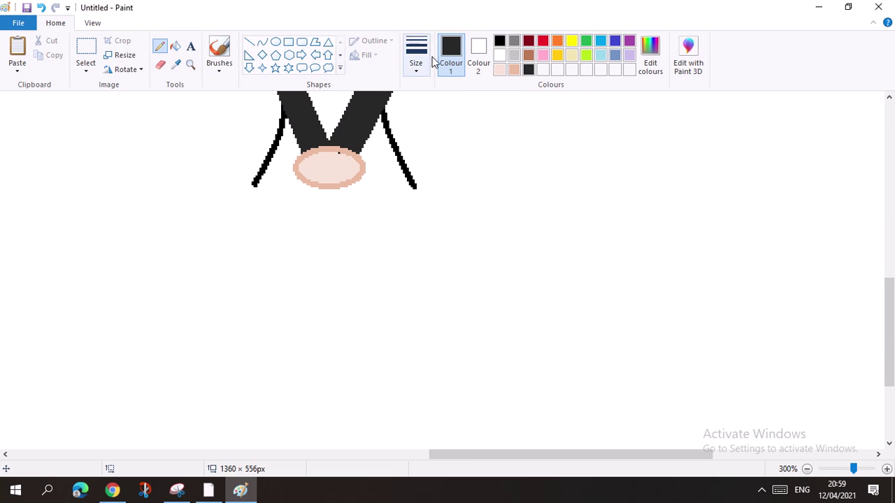
{"action": "left_click", "coordinate": [250, 42]}
{"action": "mouse_move", "coordinate": [253, 183]}
{"action": "left_mouse_down"}
{"action": "mouse_move", "coordinate": [420, 190]}
{"action": "mouse_move", "coordinate": [366, 189]}
{"action": "left_mouse_up"}
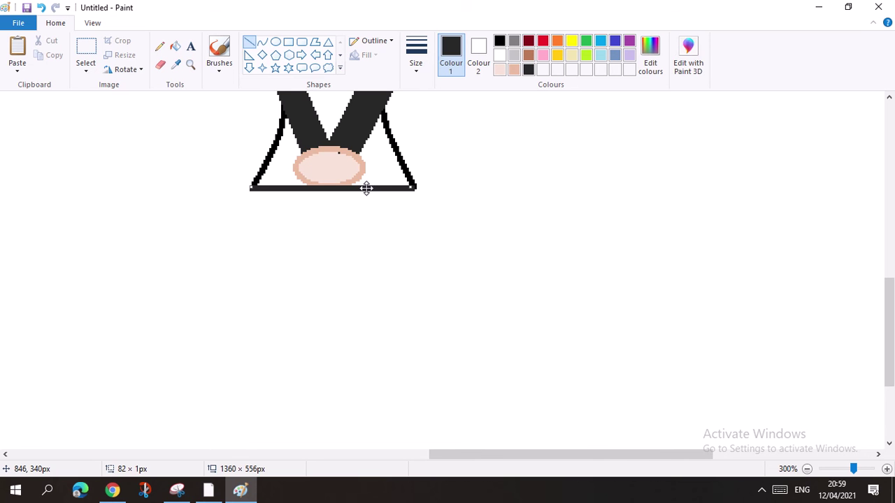
{"action": "left_click", "coordinate": [456, 209]}
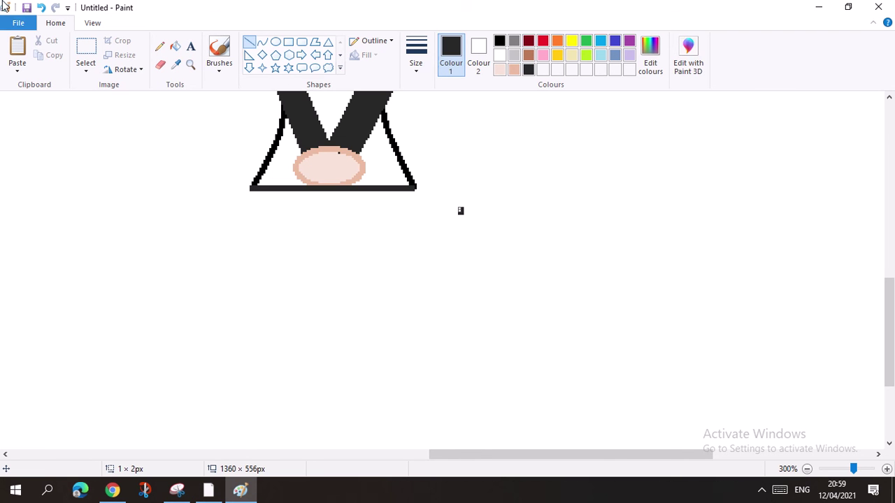
{"action": "key", "text": "ctrl+z"}
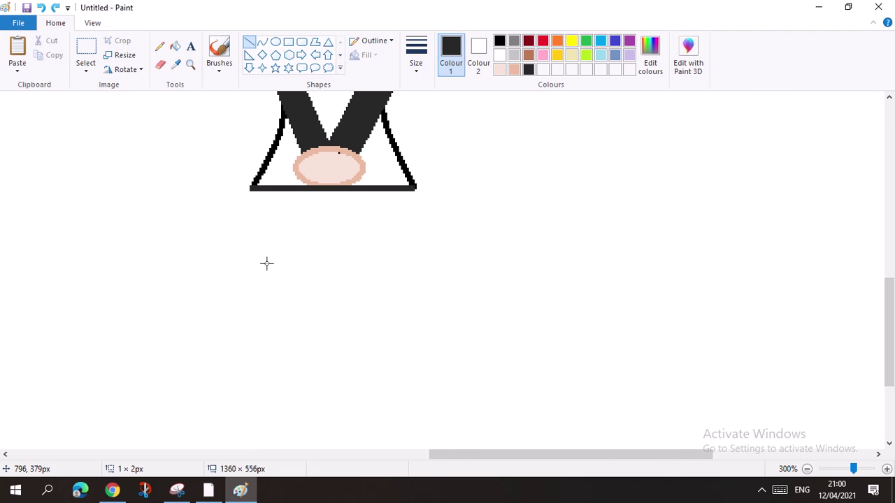
Step: Try a straight line about 8 × 96 px down from the torso's lower left corner, and undo it
{"action": "scroll", "coordinate": [259, 198], "scroll_direction": "down", "scroll_amount": 1}
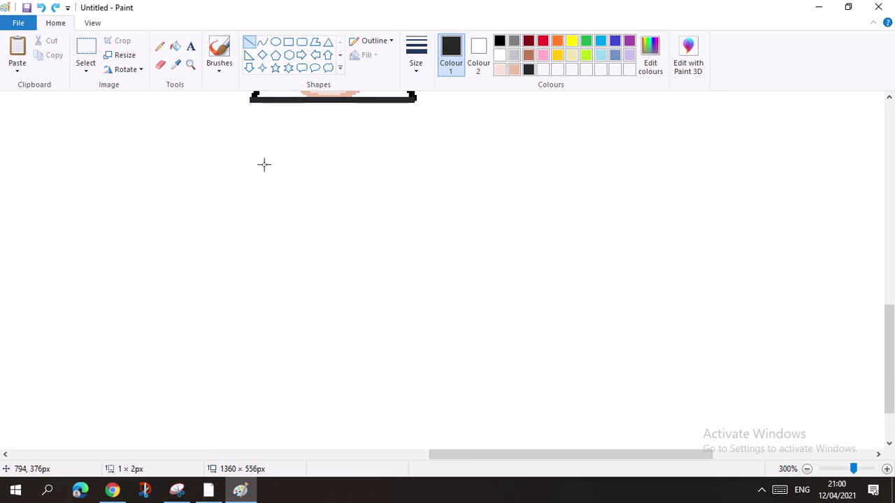
{"action": "mouse_move", "coordinate": [250, 101]}
{"action": "left_mouse_down"}
{"action": "mouse_move", "coordinate": [240, 295]}
{"action": "mouse_move", "coordinate": [237, 285]}
{"action": "left_mouse_up"}
{"action": "left_click", "coordinate": [41, 7]}
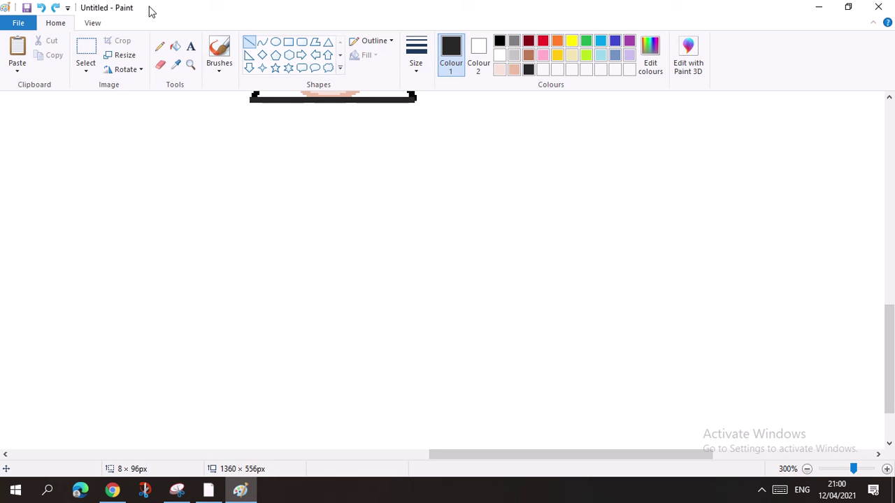
Step: Draw a dark grey curve about 52 px tall down from the torso's lower left corner, bowing outward as the upper leg's edge
{"action": "left_click", "coordinate": [261, 41]}
{"action": "left_click_drag", "start_coordinate": [253, 100], "coordinate": [255, 198]}
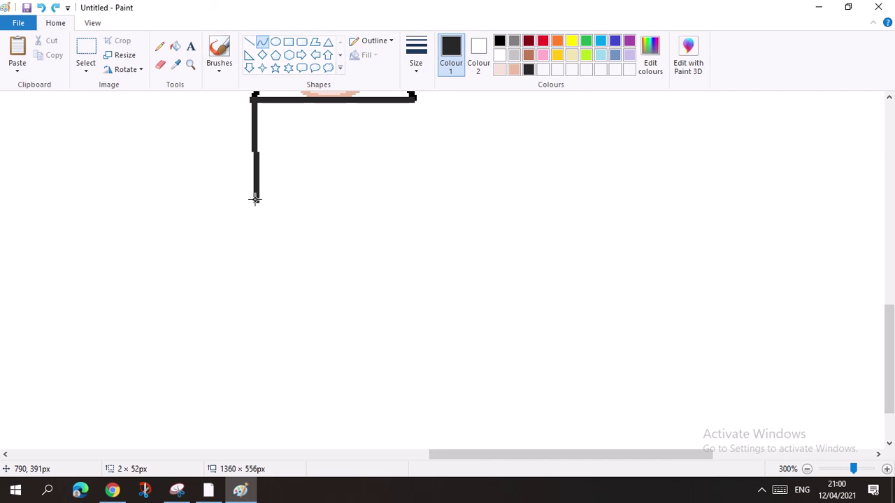
{"action": "mouse_move", "coordinate": [254, 167]}
{"action": "left_mouse_down"}
{"action": "mouse_move", "coordinate": [237, 167]}
{"action": "mouse_move", "coordinate": [255, 176]}
{"action": "mouse_move", "coordinate": [245, 166]}
{"action": "left_mouse_up"}
{"action": "left_click", "coordinate": [286, 203]}
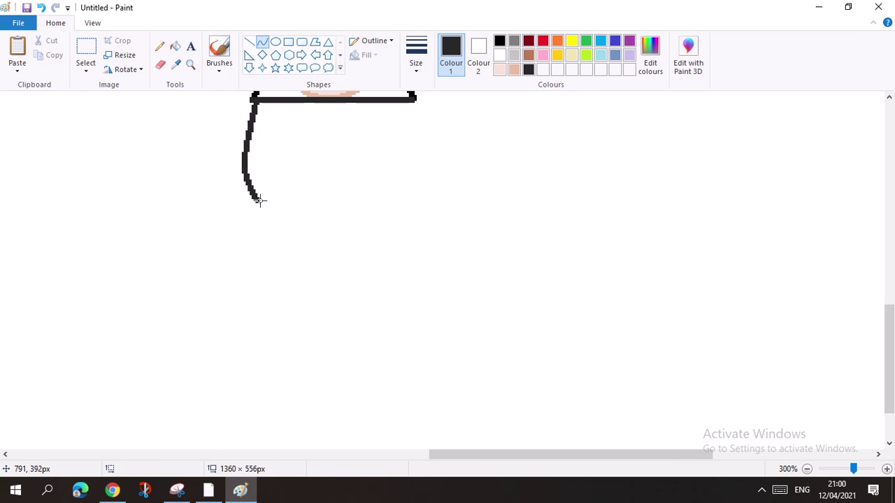
Step: Continue the leg's outer edge with a second curve about 46 px tall below the first, also bowing outward
{"action": "left_click_drag", "start_coordinate": [259, 201], "coordinate": [261, 287]}
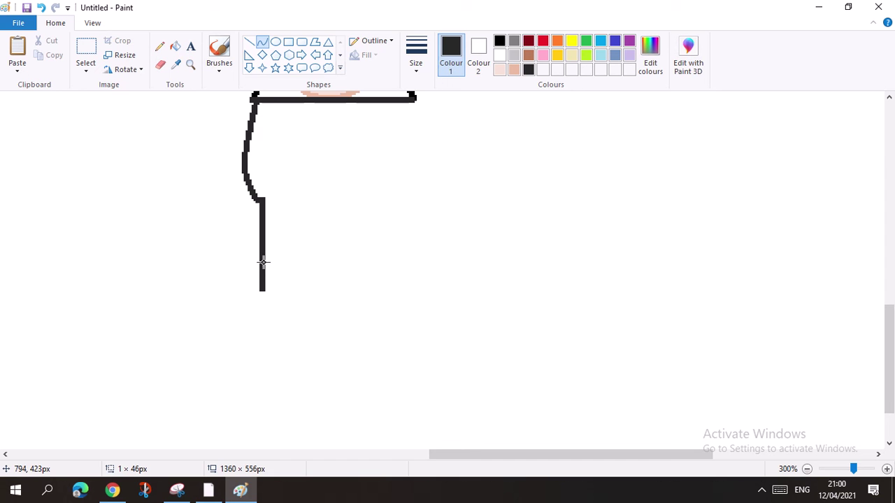
{"action": "left_click_drag", "start_coordinate": [258, 242], "coordinate": [250, 243]}
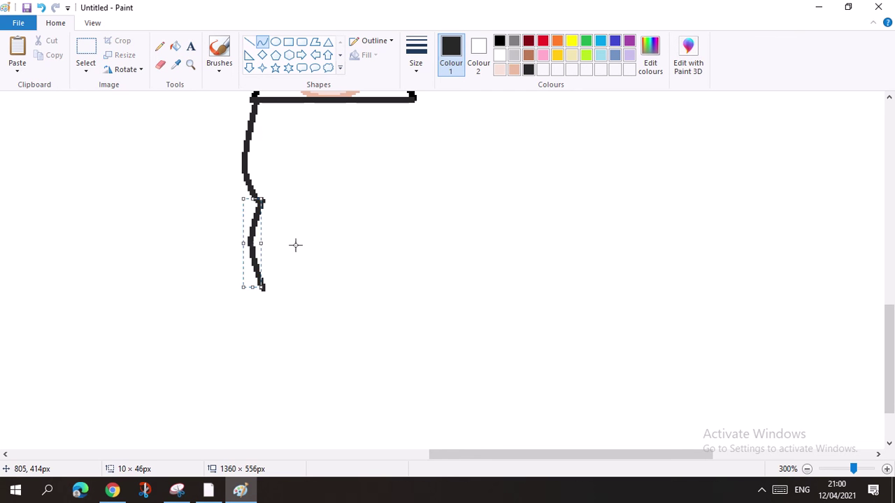
{"action": "left_click", "coordinate": [283, 254]}
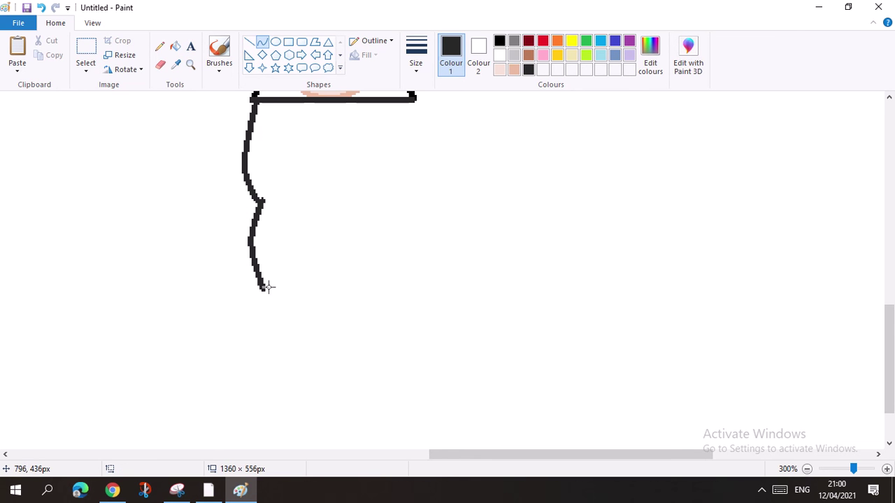
Step: Extend the left leg edge with a third outward-bowing curve, and start the right edge at the torso's corner with one about 45 px tall
{"action": "scroll", "coordinate": [273, 285], "scroll_direction": "down", "scroll_amount": 2}
{"action": "left_click_drag", "start_coordinate": [263, 208], "coordinate": [251, 247]}
{"action": "scroll", "coordinate": [294, 258], "scroll_direction": "up", "scroll_amount": 2}
{"action": "left_click", "coordinate": [373, 259]}
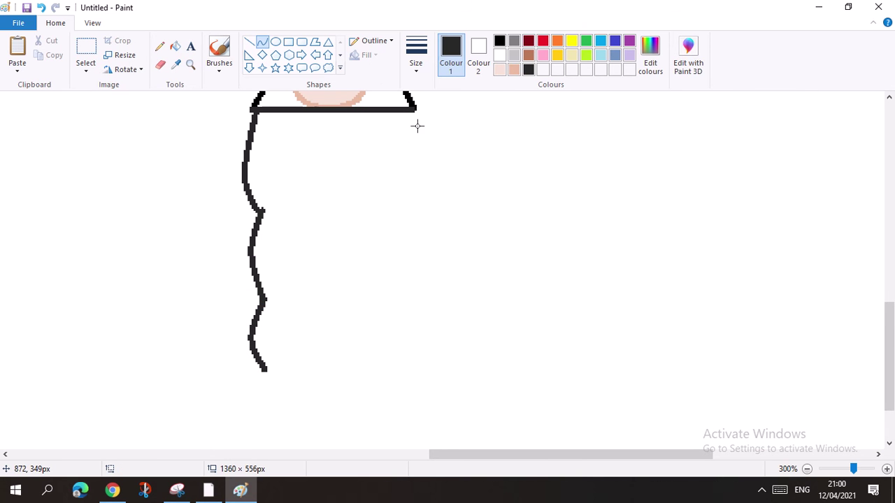
{"action": "left_click_drag", "start_coordinate": [413, 107], "coordinate": [414, 194]}
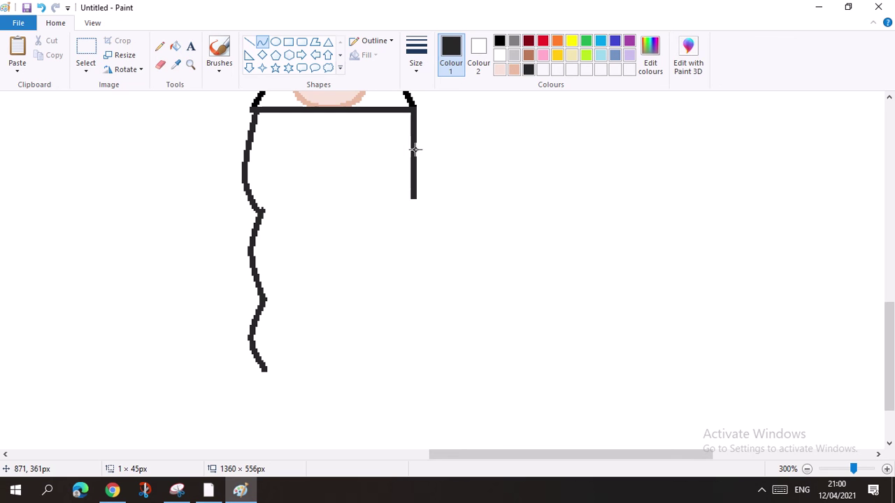
{"action": "left_click_drag", "start_coordinate": [415, 146], "coordinate": [426, 160]}
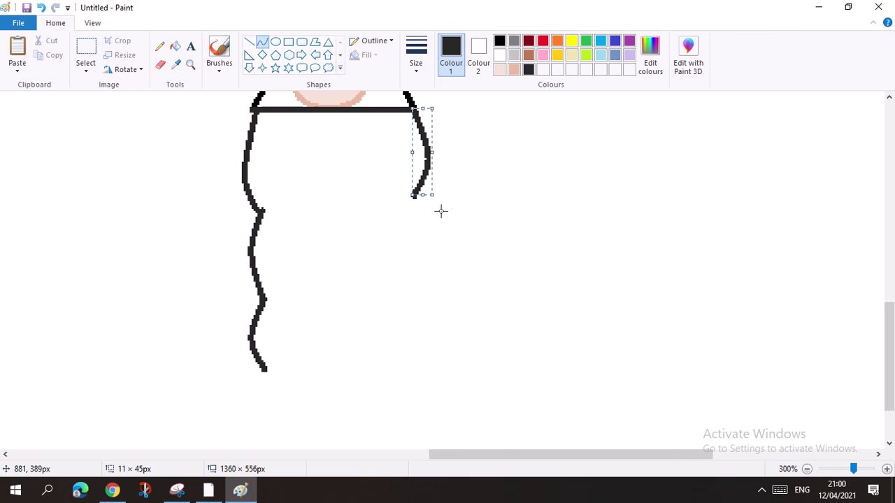
Step: Try a second curve about 46 px tall below the first one on the right leg edge, and undo it
{"action": "left_click_drag", "start_coordinate": [415, 193], "coordinate": [417, 280]}
{"action": "left_click_drag", "start_coordinate": [419, 249], "coordinate": [447, 241]}
{"action": "mouse_move", "coordinate": [445, 241]}
{"action": "left_mouse_down"}
{"action": "mouse_move", "coordinate": [407, 242]}
{"action": "mouse_move", "coordinate": [176, 177]}
{"action": "mouse_move", "coordinate": [296, 111]}
{"action": "mouse_move", "coordinate": [269, 236]}
{"action": "mouse_move", "coordinate": [344, 122]}
{"action": "mouse_move", "coordinate": [535, 258]}
{"action": "left_mouse_up"}
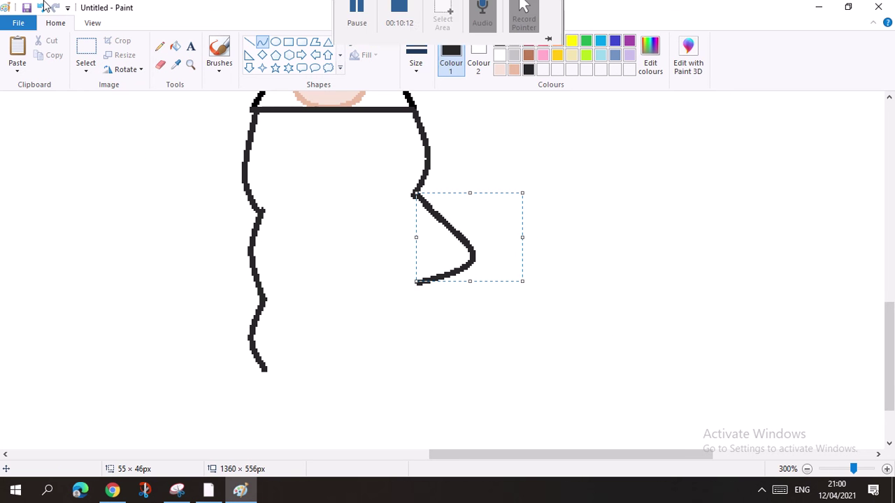
{"action": "left_click", "coordinate": [41, 7]}
Step: Continue the right leg edge with two more outward-bowing curves, each about 44 px tall, joined end to end below the first
{"action": "left_click_drag", "start_coordinate": [412, 195], "coordinate": [413, 277]}
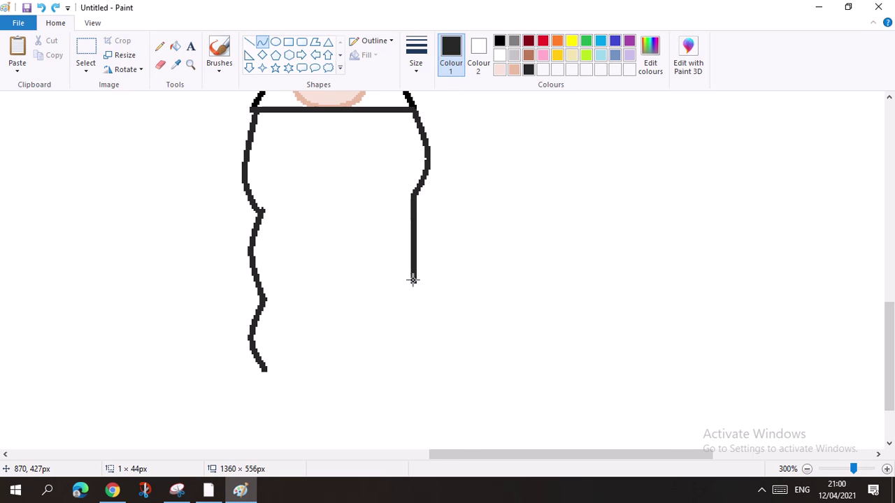
{"action": "mouse_move", "coordinate": [412, 241]}
{"action": "left_mouse_down"}
{"action": "mouse_move", "coordinate": [444, 248]}
{"action": "mouse_move", "coordinate": [425, 244]}
{"action": "left_mouse_up"}
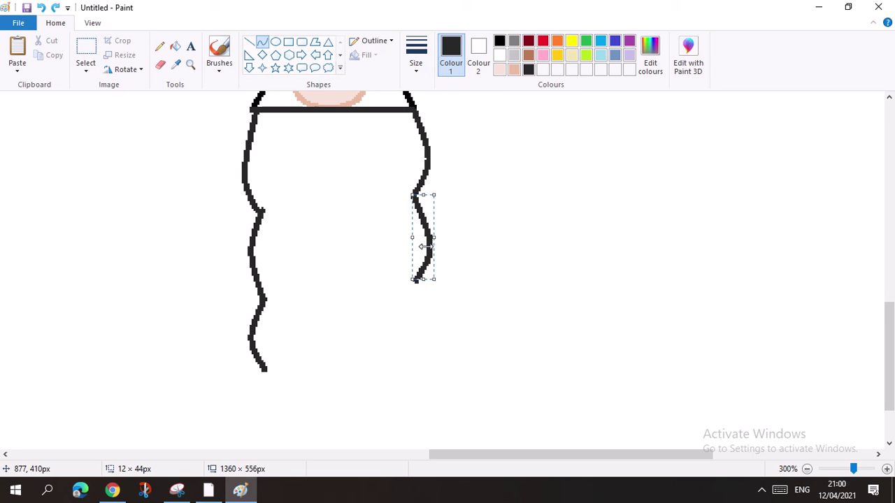
{"action": "left_click_drag", "start_coordinate": [419, 246], "coordinate": [419, 244]}
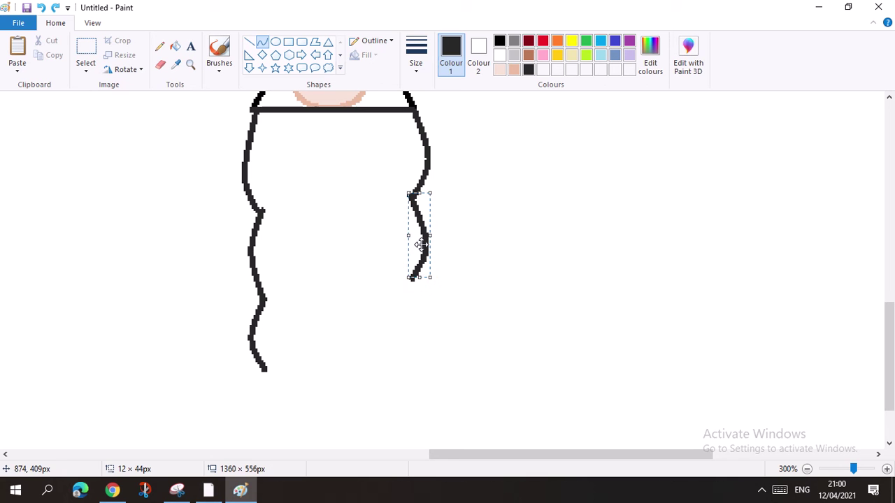
{"action": "left_click", "coordinate": [461, 272]}
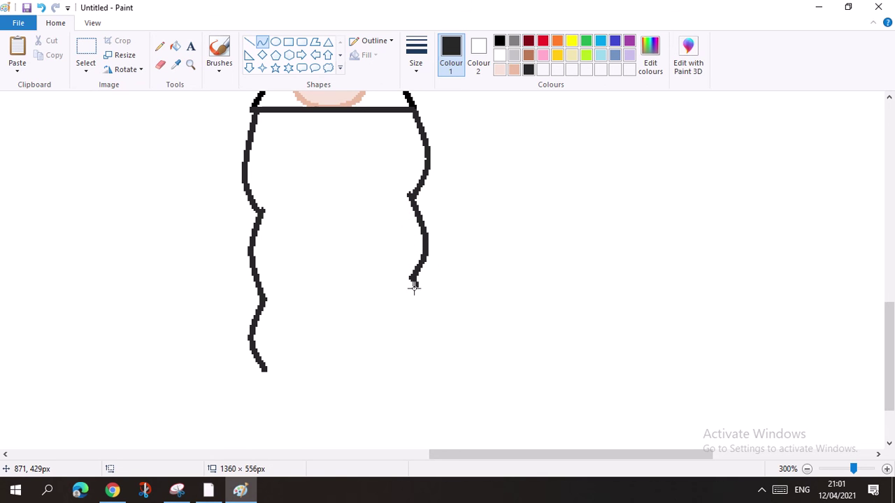
{"action": "left_click_drag", "start_coordinate": [413, 287], "coordinate": [409, 362]}
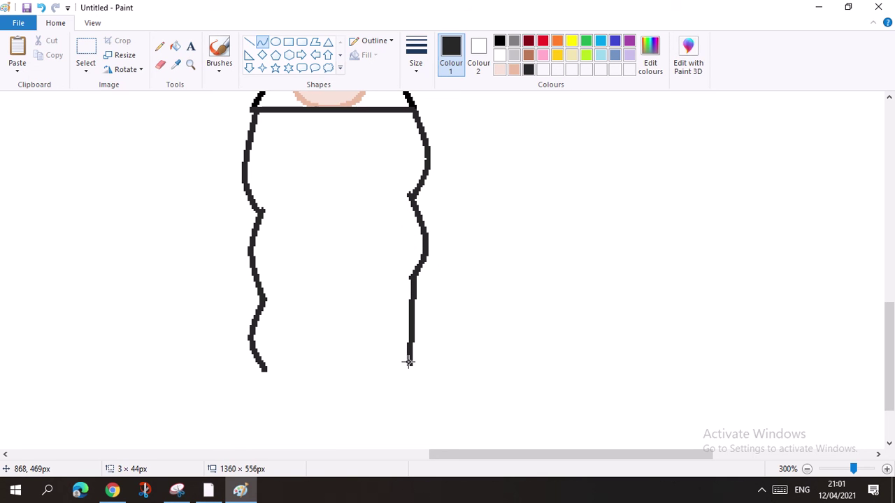
{"action": "left_click_drag", "start_coordinate": [411, 320], "coordinate": [432, 329]}
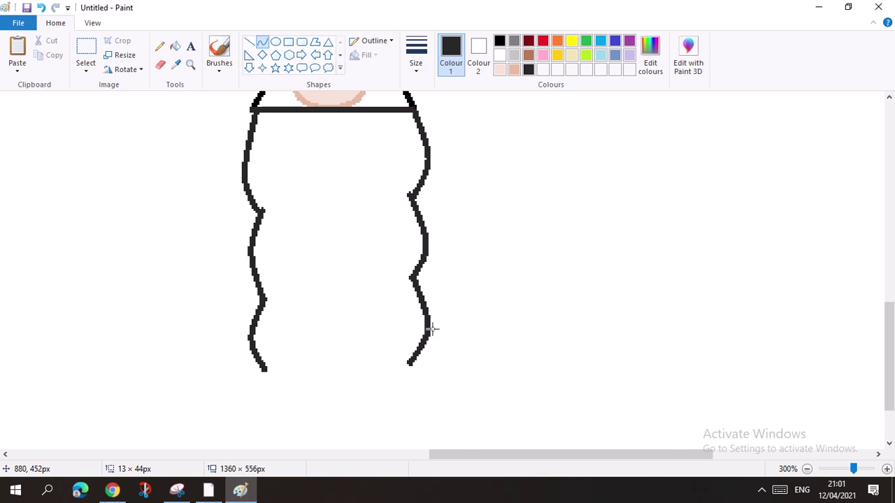
{"action": "left_click", "coordinate": [316, 331]}
Step: Close the lower body with a horizontal dark grey line about 74 px long, moved slightly down to meet both edges' ends
{"action": "left_click", "coordinate": [249, 42]}
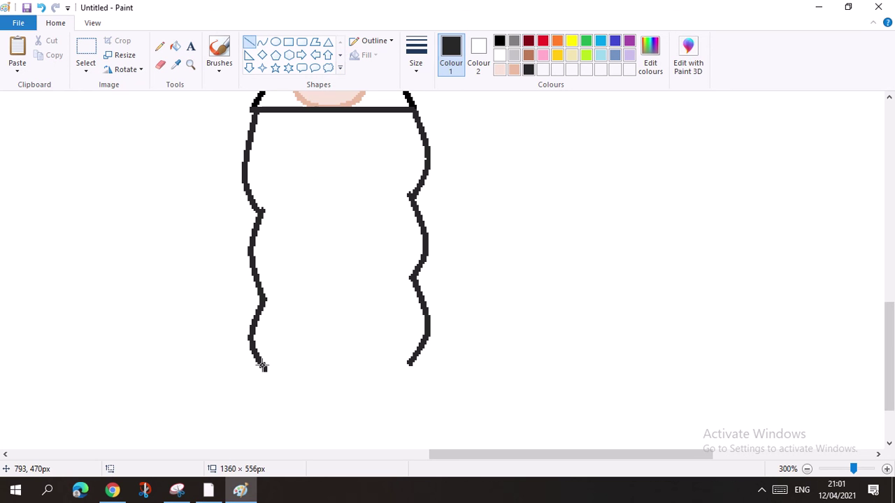
{"action": "mouse_move", "coordinate": [262, 365]}
{"action": "left_mouse_down"}
{"action": "mouse_move", "coordinate": [312, 372]}
{"action": "mouse_move", "coordinate": [412, 361]}
{"action": "mouse_move", "coordinate": [406, 365]}
{"action": "left_mouse_up"}
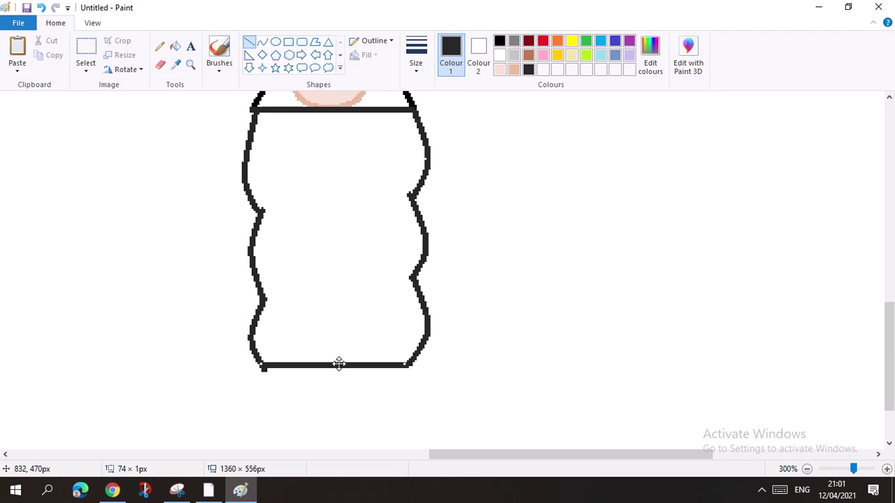
{"action": "left_click_drag", "start_coordinate": [338, 361], "coordinate": [340, 366]}
{"action": "left_click", "coordinate": [533, 278]}
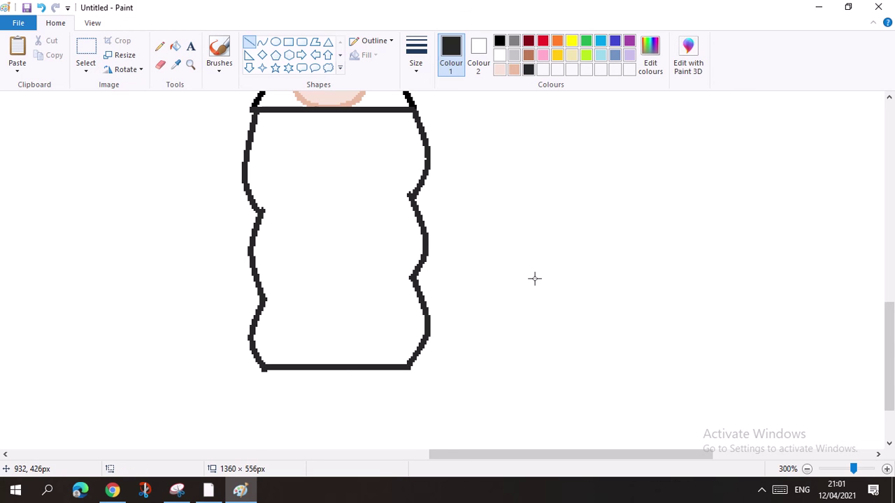
Step: Fill the closed wavy lower body with dark grey
{"action": "scroll", "coordinate": [454, 315], "scroll_direction": "up", "scroll_amount": 3}
{"action": "scroll", "coordinate": [453, 316], "scroll_direction": "up", "scroll_amount": 3}
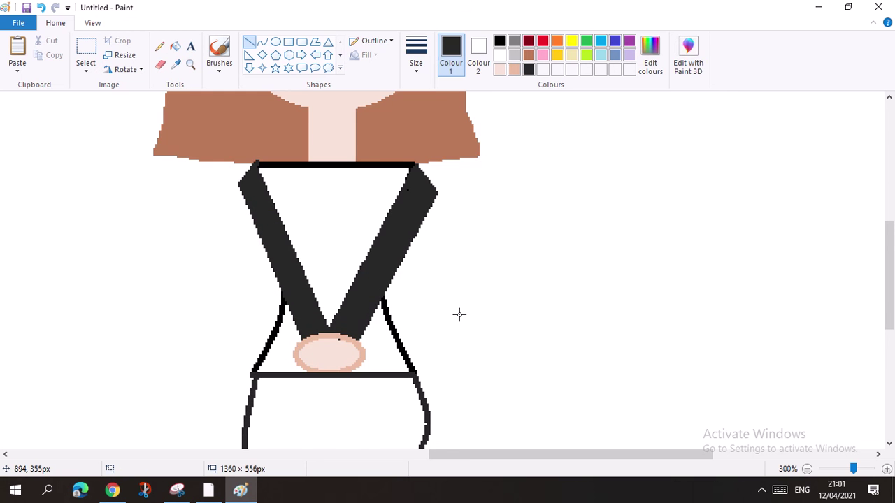
{"action": "scroll", "coordinate": [459, 314], "scroll_direction": "down", "scroll_amount": 9}
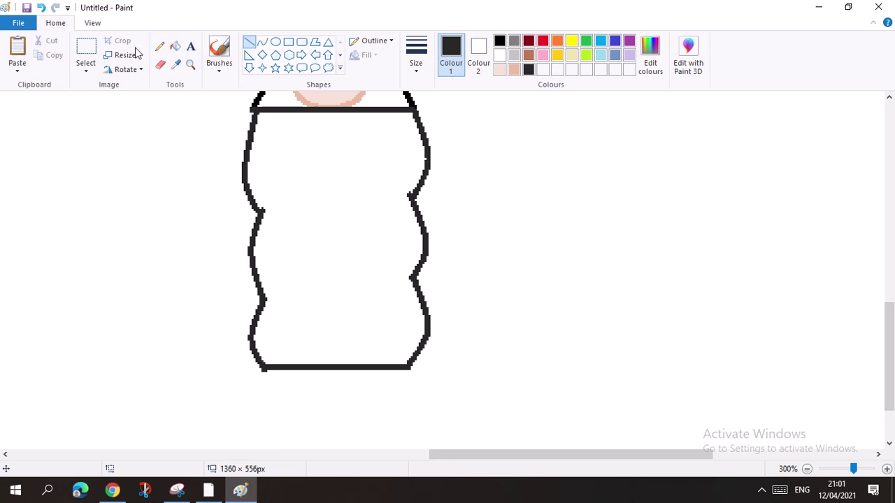
{"action": "left_click", "coordinate": [175, 46]}
{"action": "left_click", "coordinate": [334, 196]}
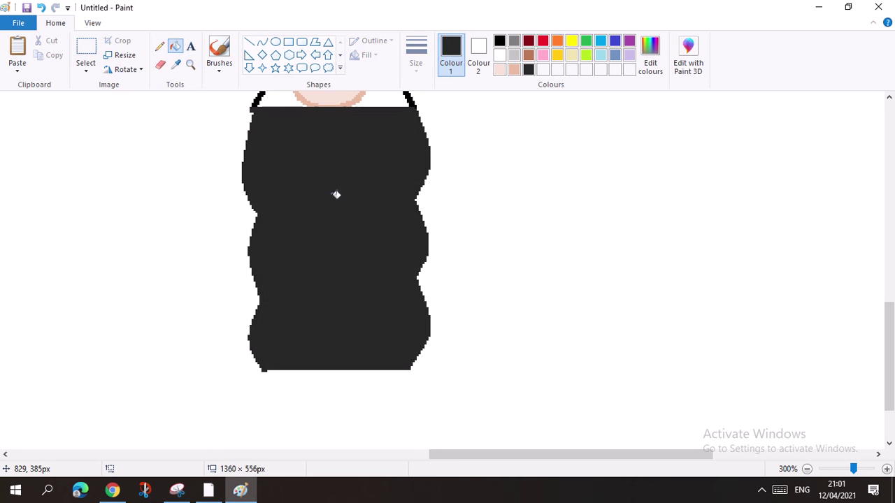
Step: Try filling the torso area between the two sleeved arms with dark grey, and undo the fill
{"action": "scroll", "coordinate": [379, 274], "scroll_direction": "up", "scroll_amount": 6}
{"action": "scroll", "coordinate": [350, 218], "scroll_direction": "up", "scroll_amount": 3}
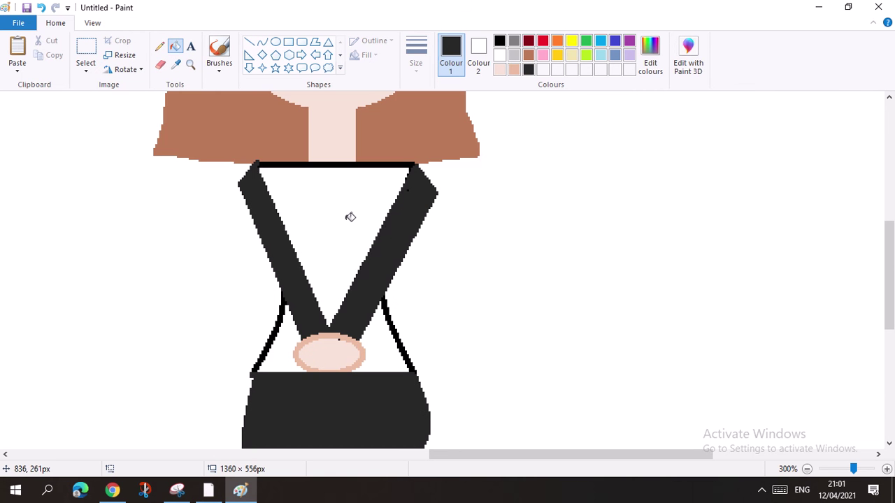
{"action": "left_click", "coordinate": [349, 216]}
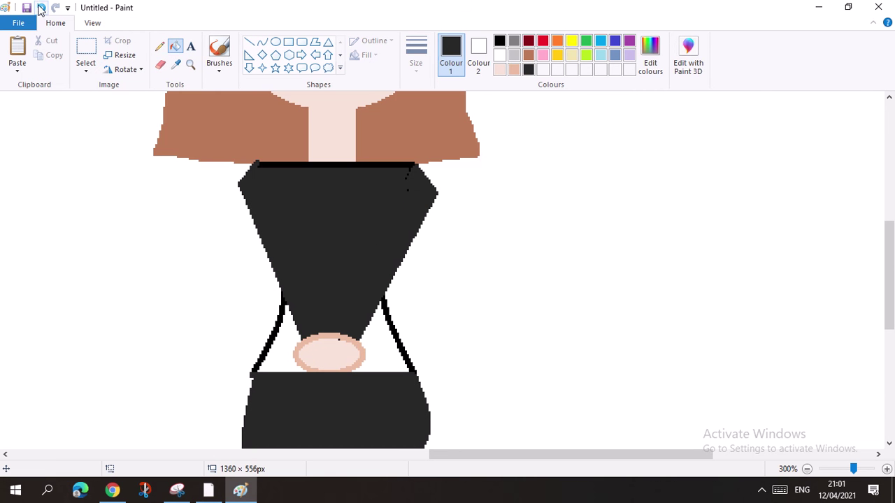
{"action": "left_click", "coordinate": [41, 8]}
{"action": "left_click", "coordinate": [347, 202]}
{"action": "scroll", "coordinate": [379, 254], "scroll_direction": "down", "scroll_amount": 3}
{"action": "scroll", "coordinate": [379, 244], "scroll_direction": "up", "scroll_amount": 3}
{"action": "left_click", "coordinate": [41, 8]}
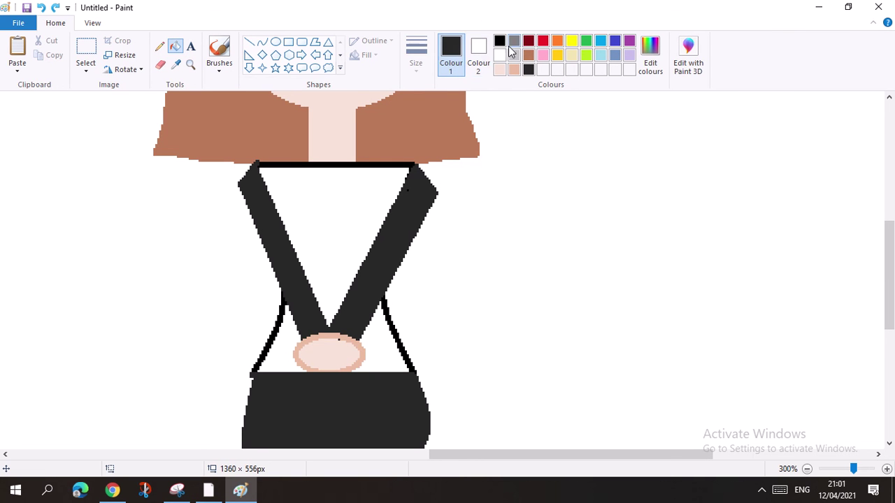
Step: Fill the torso areas between and beside the arms, as well as the wavy lower body, with black
{"action": "left_click", "coordinate": [499, 43]}
{"action": "left_click", "coordinate": [343, 232]}
{"action": "scroll", "coordinate": [402, 200], "scroll_direction": "down", "scroll_amount": 3}
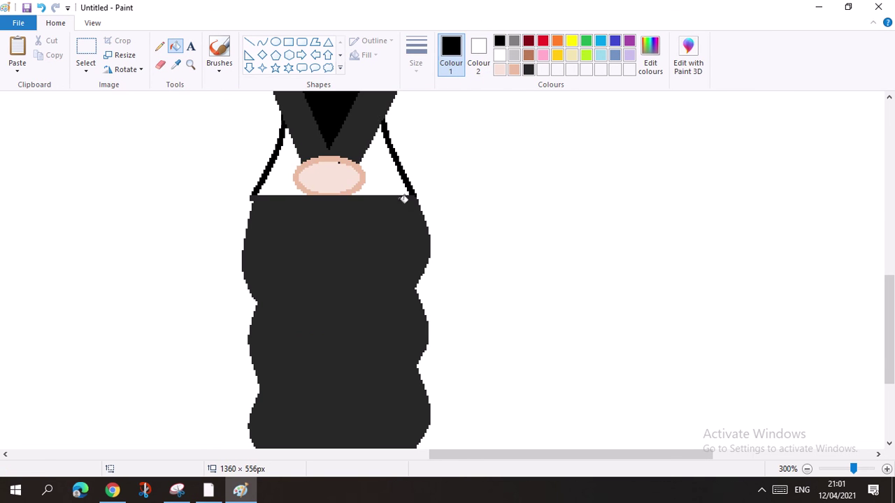
{"action": "left_click", "coordinate": [388, 183]}
{"action": "left_click", "coordinate": [282, 173]}
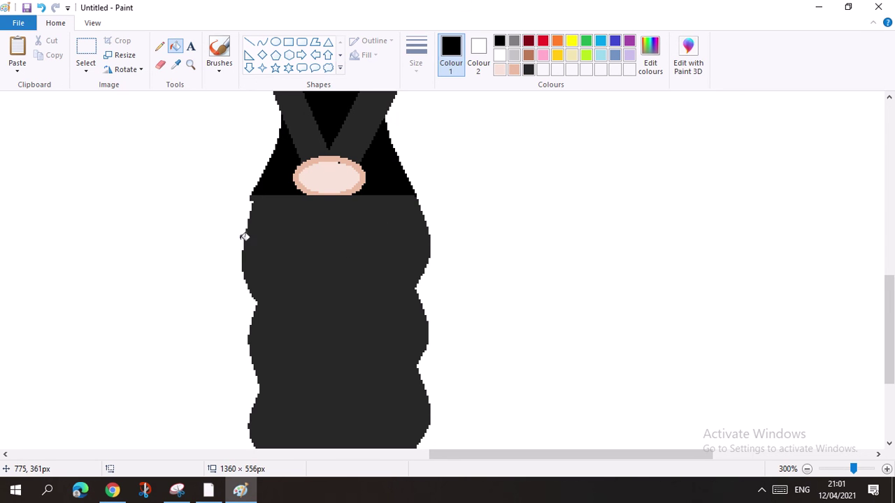
{"action": "left_click", "coordinate": [311, 244]}
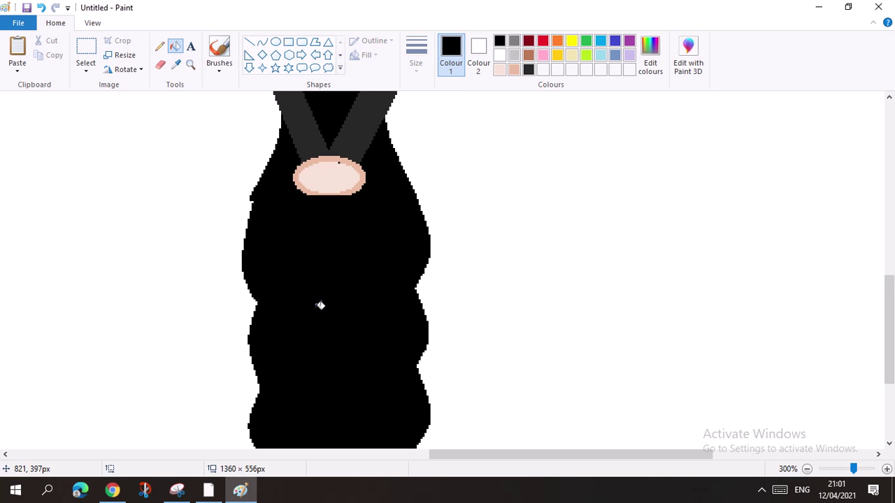
Step: Draw a circle outline about 14 × 13 px on the black chest beside the right-hand sleeve, and colour it yellow
{"action": "scroll", "coordinate": [307, 280], "scroll_direction": "up", "scroll_amount": 5}
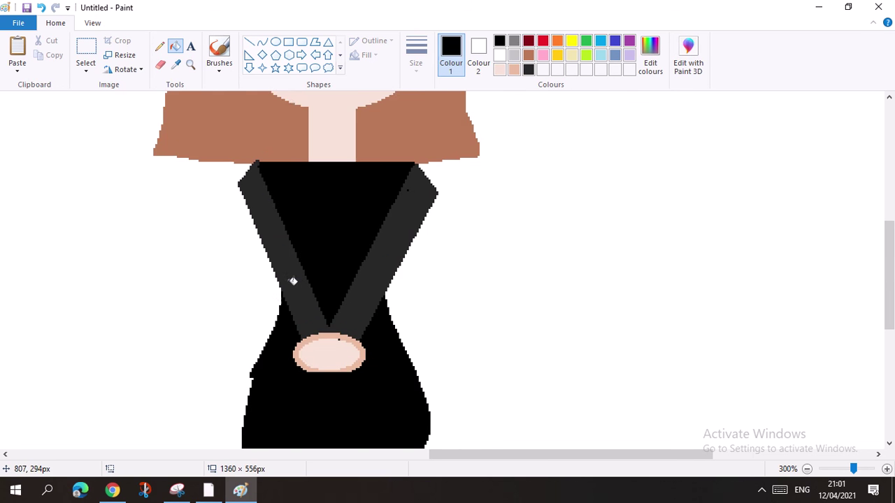
{"action": "scroll", "coordinate": [293, 281], "scroll_direction": "up", "scroll_amount": 2}
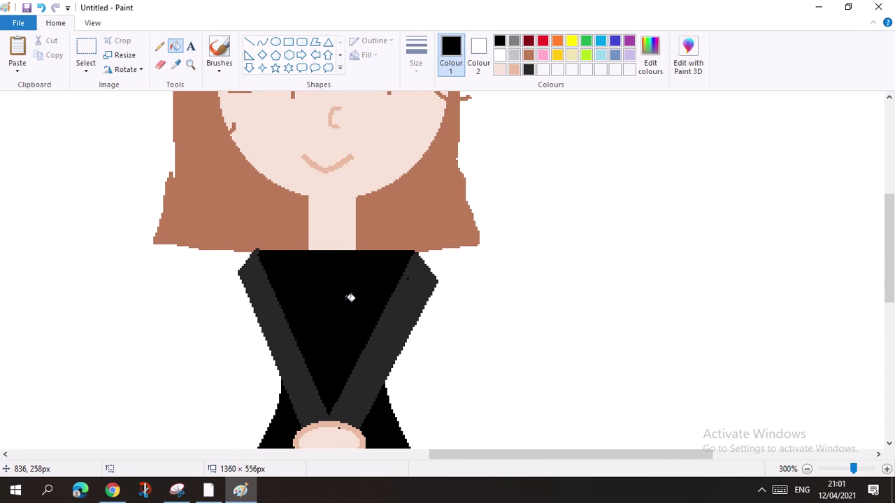
{"action": "scroll", "coordinate": [359, 300], "scroll_direction": "down", "scroll_amount": 2}
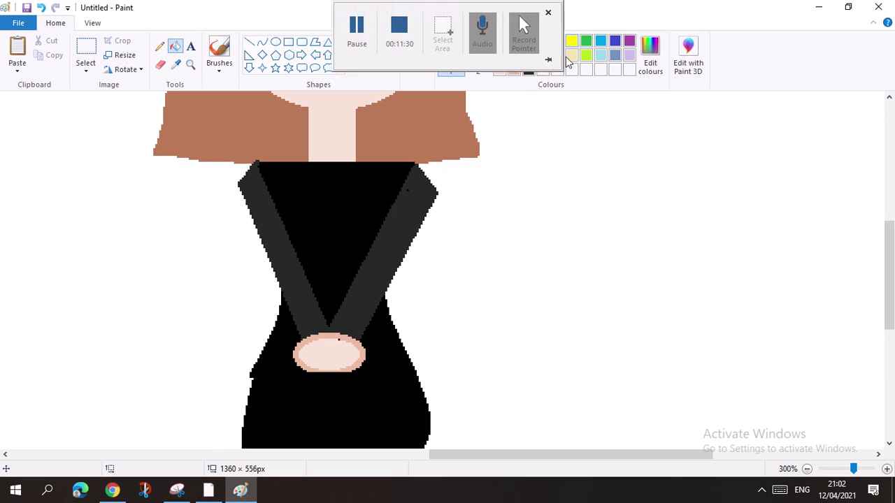
{"action": "left_click", "coordinate": [545, 44]}
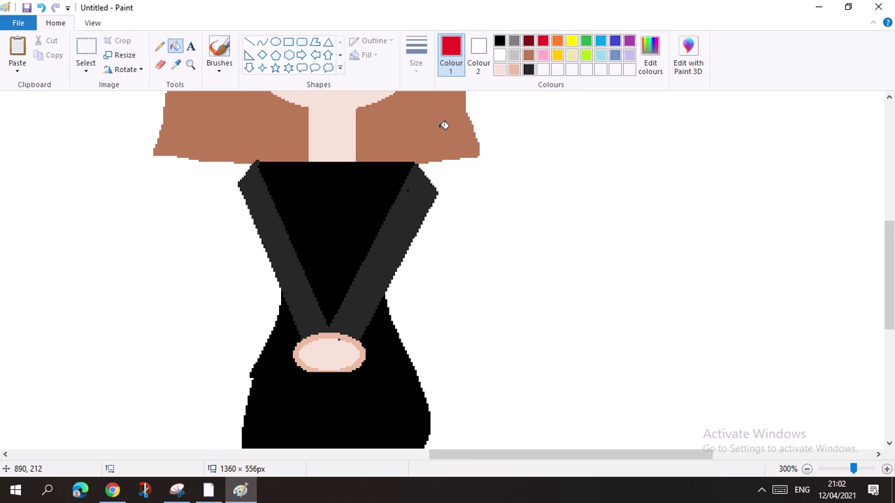
{"action": "left_click", "coordinate": [276, 44]}
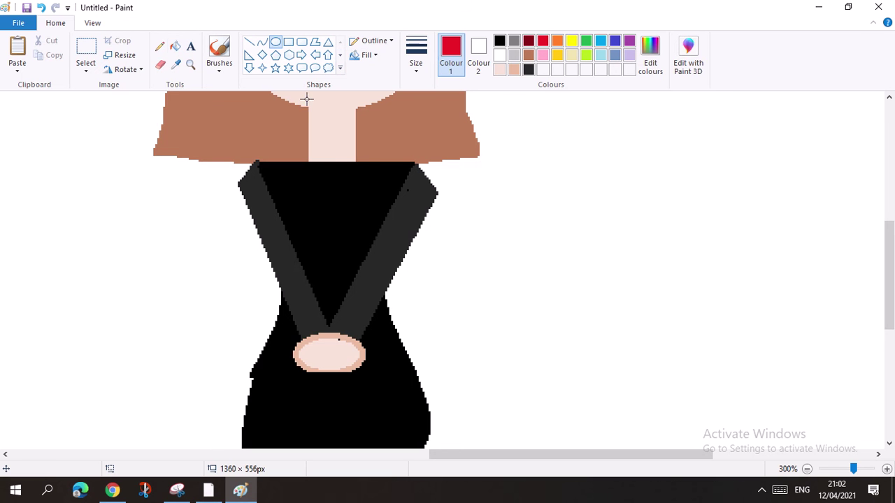
{"action": "left_click_drag", "start_coordinate": [352, 221], "coordinate": [378, 194]}
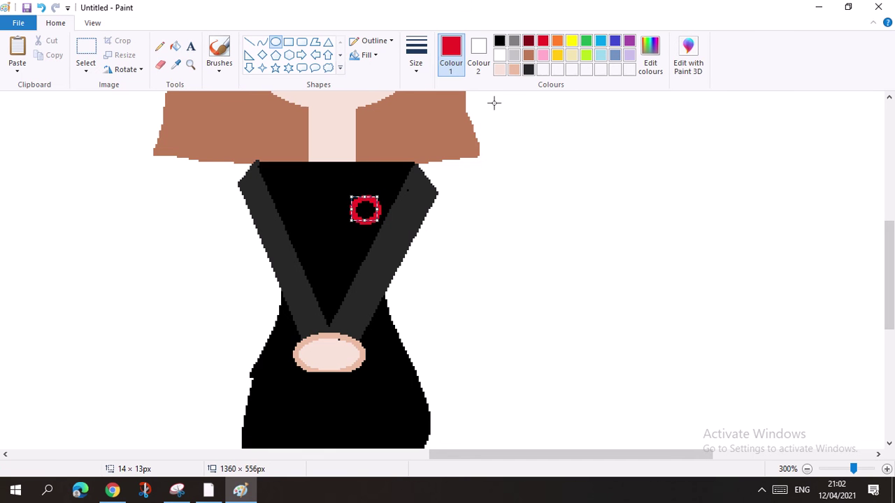
{"action": "left_click", "coordinate": [573, 42]}
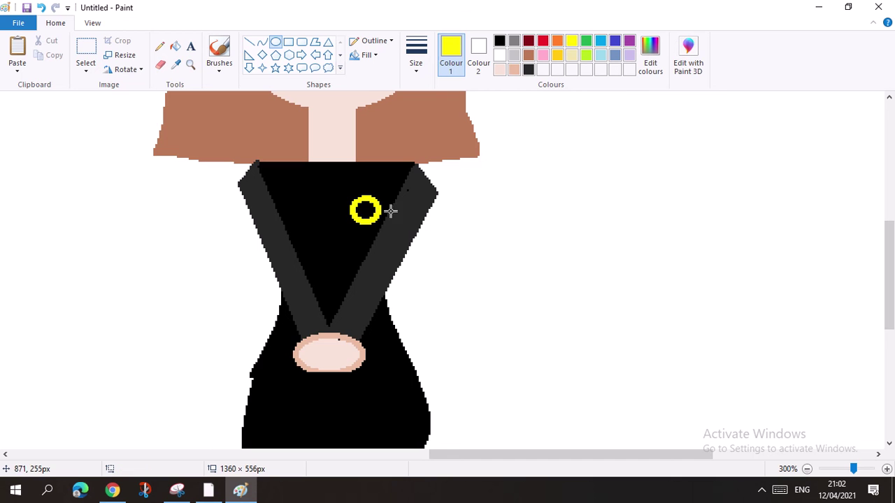
{"action": "left_click", "coordinate": [419, 157]}
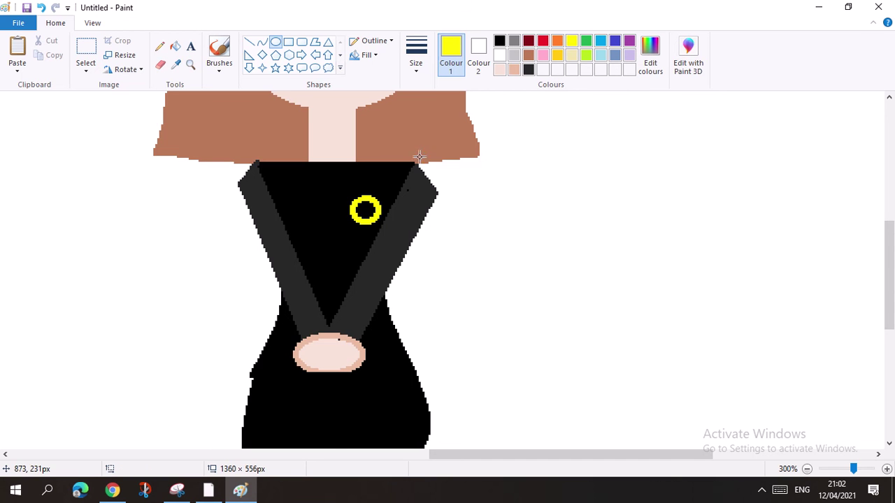
Step: Try a short red curve rising from the yellow circle, undo it, and draw a red circle outline about 6 × 6 px there instead
{"action": "left_click", "coordinate": [543, 42]}
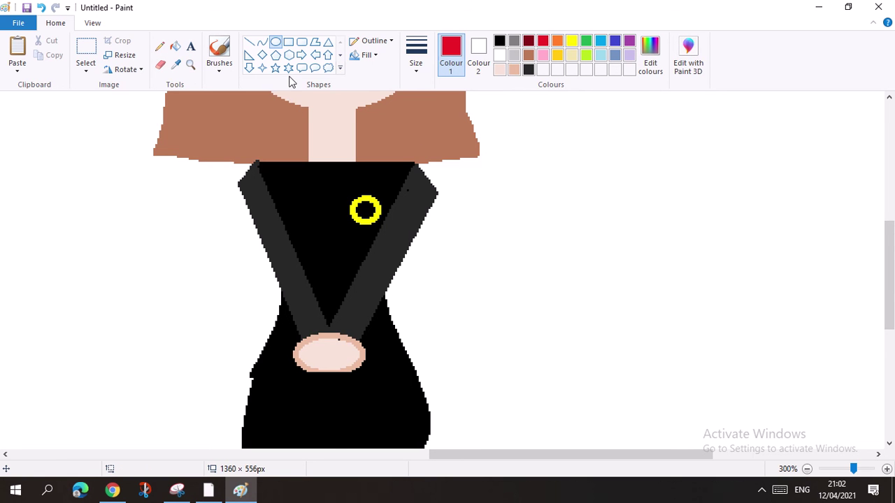
{"action": "left_click", "coordinate": [263, 44]}
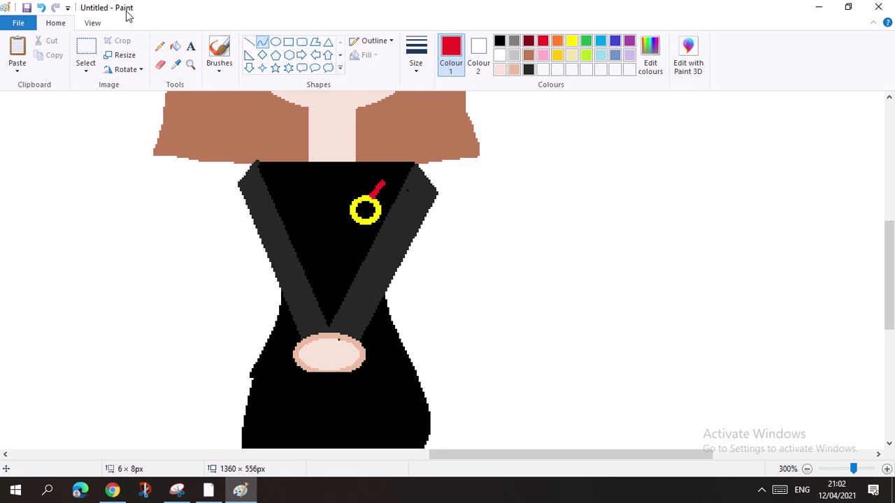
{"action": "left_click", "coordinate": [40, 8]}
{"action": "left_click", "coordinate": [276, 41]}
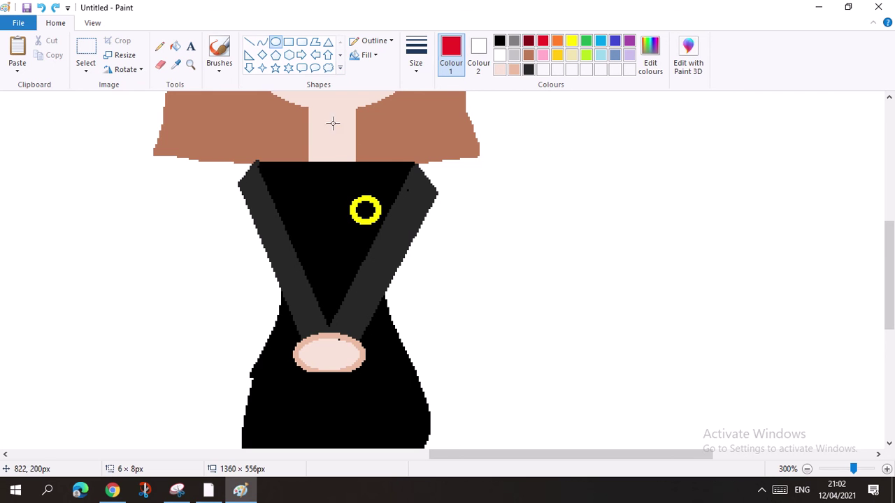
{"action": "left_click_drag", "start_coordinate": [371, 193], "coordinate": [384, 186]}
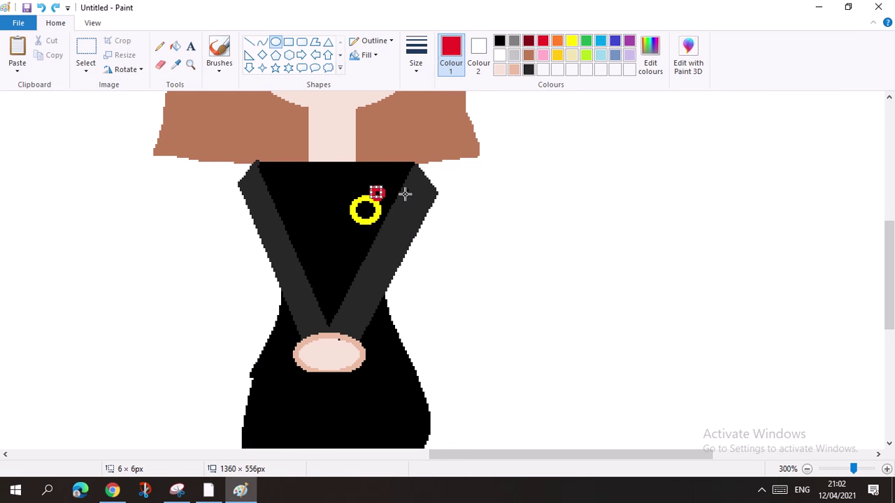
{"action": "left_click", "coordinate": [353, 205]}
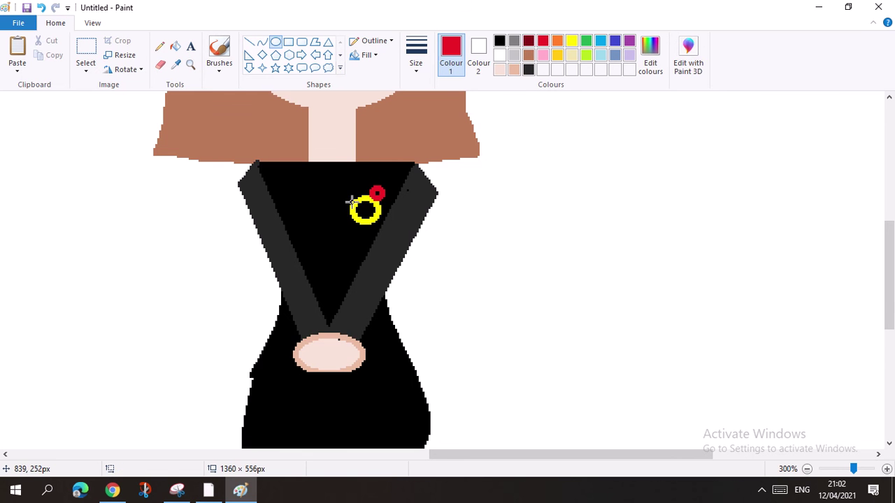
Step: Draw four more red circle outlines, each about 6 × 7 px, around the yellow ring to complete five petals
{"action": "left_click_drag", "start_coordinate": [350, 199], "coordinate": [362, 185]}
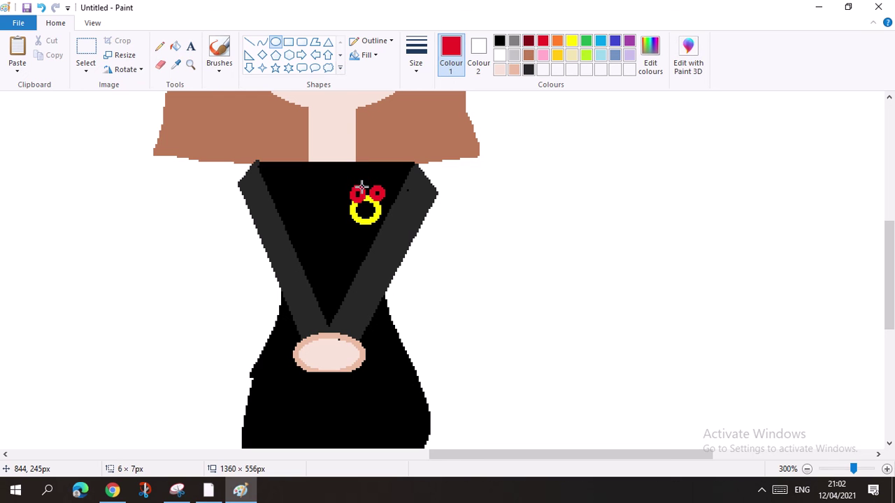
{"action": "left_click", "coordinate": [393, 209]}
{"action": "left_click_drag", "start_coordinate": [342, 220], "coordinate": [390, 208]}
{"action": "left_click", "coordinate": [376, 229]}
{"action": "left_click", "coordinate": [405, 214]}
{"action": "left_click", "coordinate": [407, 203]}
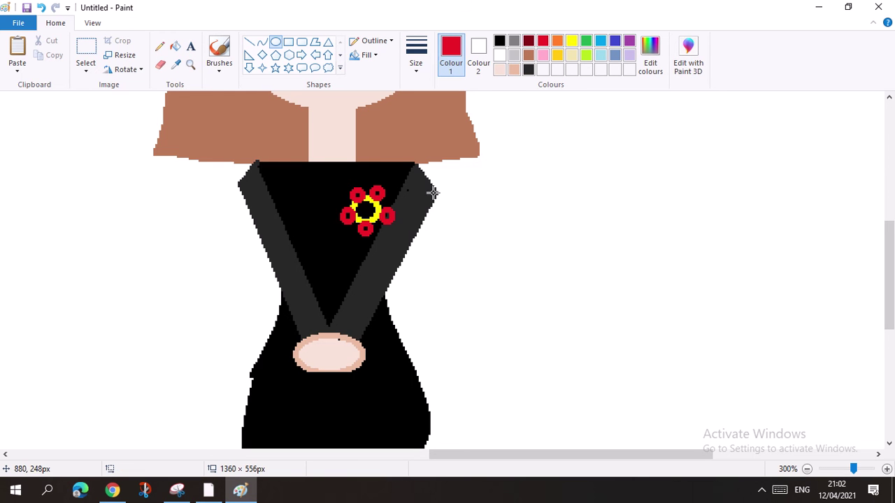
Step: Draw two small golden-yellow circle outlines between the red petals, at the upper-left and top of the yellow ring
{"action": "left_click", "coordinate": [557, 55]}
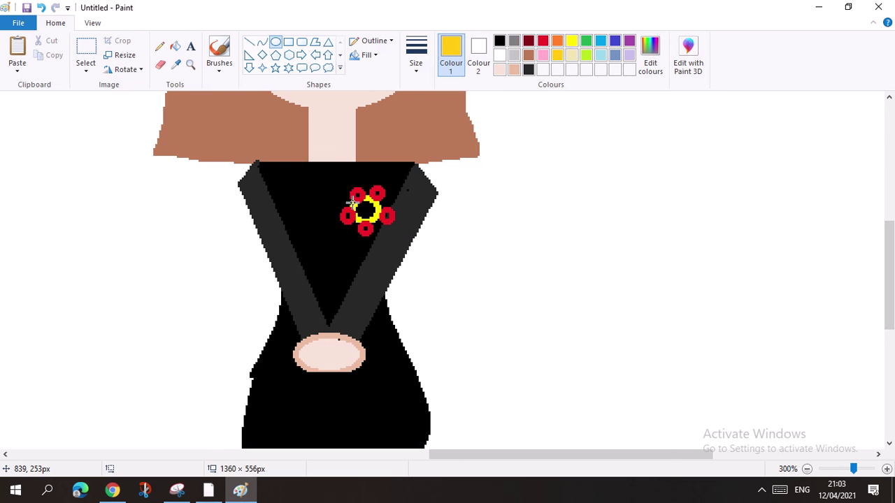
{"action": "left_click_drag", "start_coordinate": [344, 209], "coordinate": [355, 197]}
{"action": "left_click", "coordinate": [414, 201]}
{"action": "left_click_drag", "start_coordinate": [365, 194], "coordinate": [372, 184]}
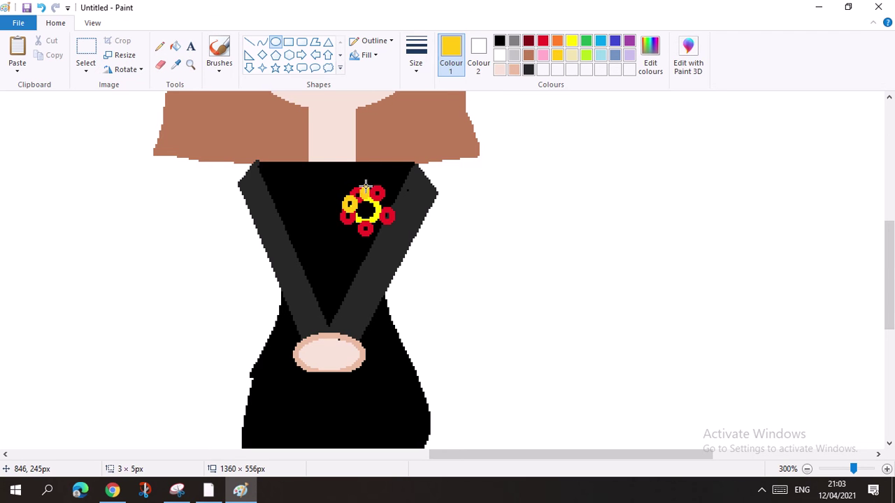
{"action": "left_click", "coordinate": [415, 202]}
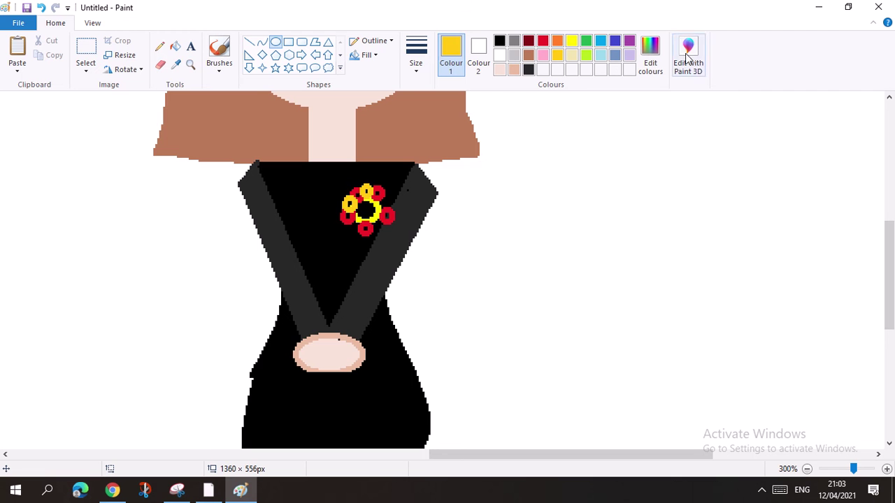
Step: Define a custom orange and draw five orange circle outlines, about 6 px wide, between the red petals around the yellow ring
{"action": "left_click", "coordinate": [650, 55]}
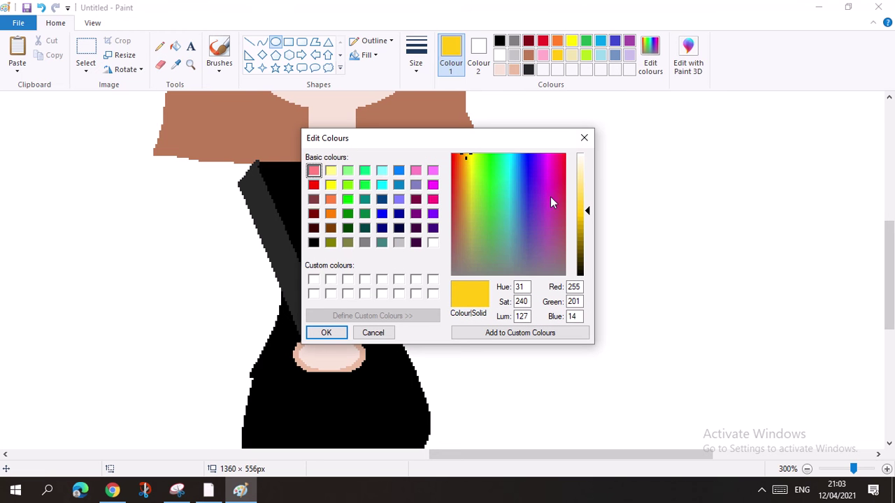
{"action": "left_click_drag", "start_coordinate": [500, 198], "coordinate": [461, 164]}
{"action": "left_click", "coordinate": [326, 331]}
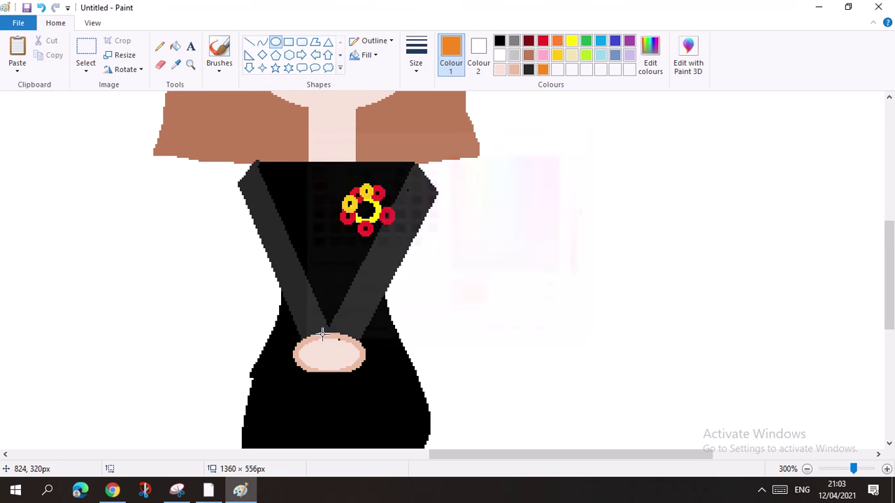
{"action": "mouse_move", "coordinate": [343, 209]}
{"action": "left_mouse_down"}
{"action": "mouse_move", "coordinate": [373, 183]}
{"action": "mouse_move", "coordinate": [380, 209]}
{"action": "mouse_move", "coordinate": [359, 222]}
{"action": "mouse_move", "coordinate": [381, 222]}
{"action": "left_mouse_up"}
{"action": "left_click", "coordinate": [393, 187]}
{"action": "left_click", "coordinate": [409, 212]}
{"action": "left_click", "coordinate": [403, 223]}
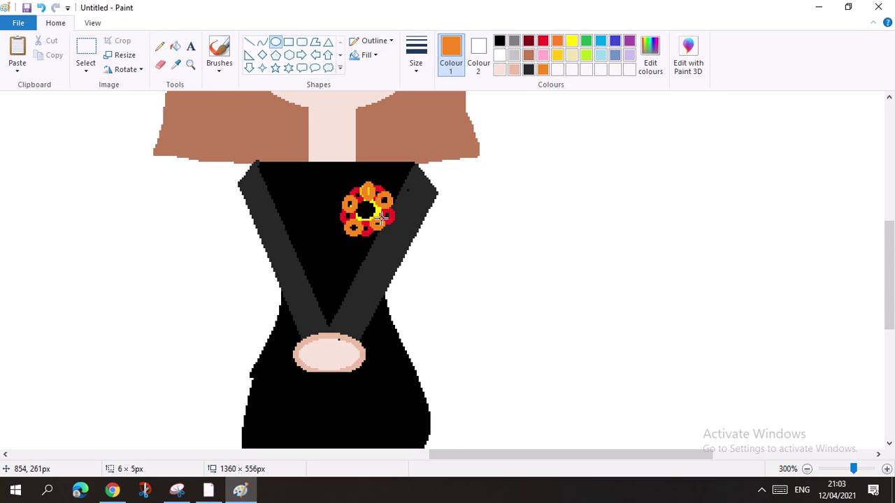
Step: Fill the insides of the five orange petals with the same orange
{"action": "left_click", "coordinate": [174, 46]}
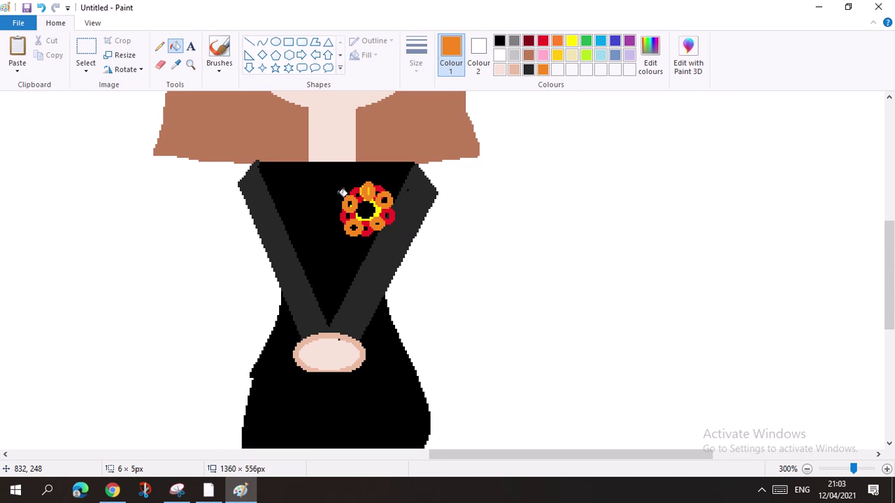
{"action": "left_click", "coordinate": [353, 203]}
{"action": "left_click", "coordinate": [371, 188]}
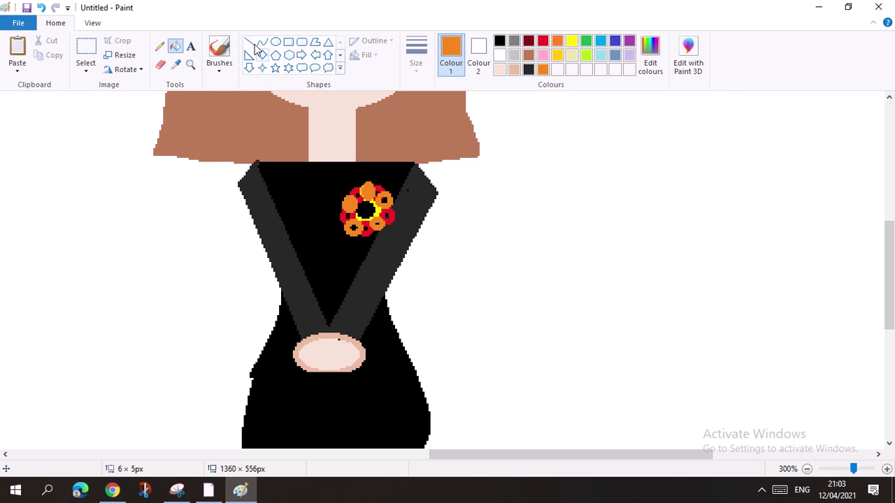
{"action": "left_click", "coordinate": [160, 46]}
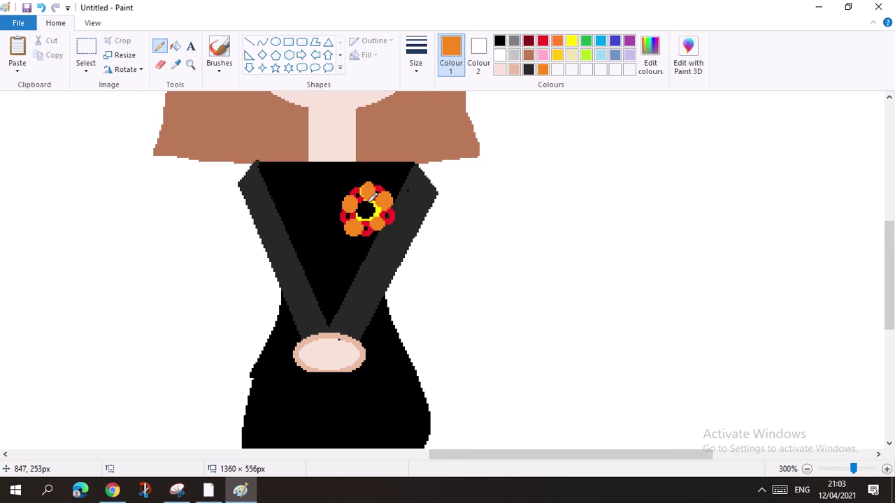
Step: Try filling the flower's centre with orange and then yellow, and undo both fills while keeping the orange petals filled
{"action": "left_click", "coordinate": [176, 47]}
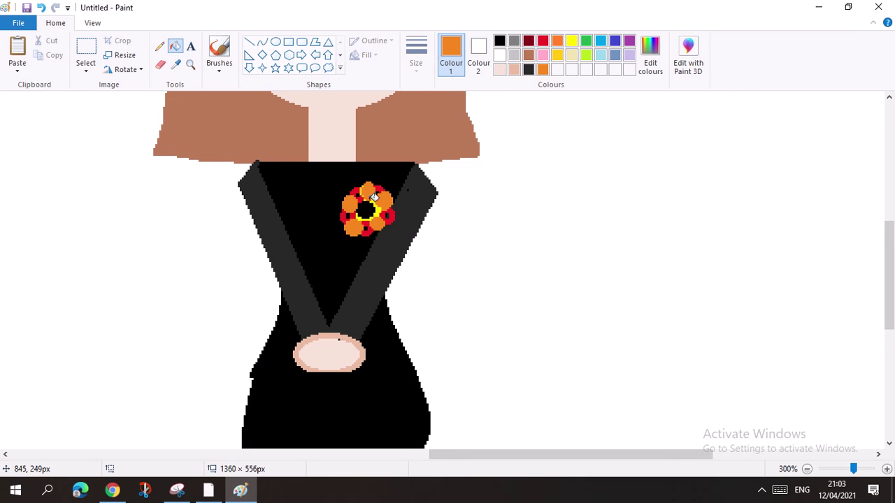
{"action": "left_click", "coordinate": [368, 210]}
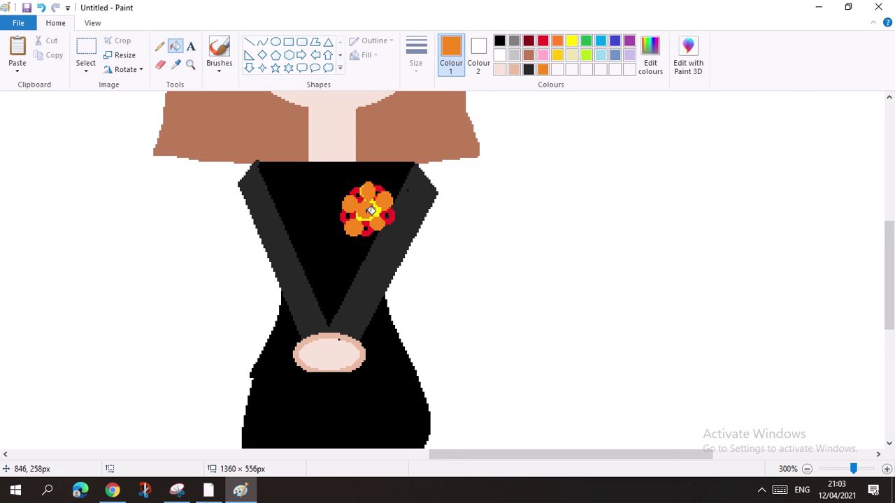
{"action": "left_click", "coordinate": [571, 40]}
{"action": "left_click", "coordinate": [370, 206]}
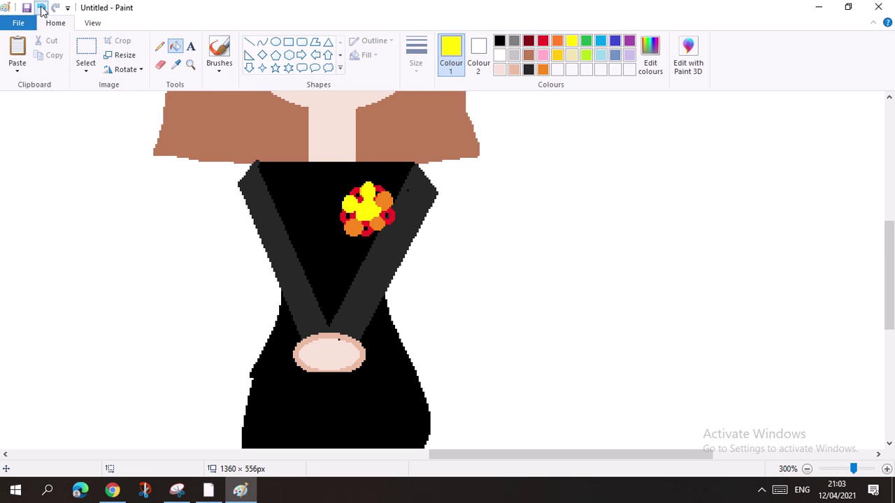
{"action": "left_click", "coordinate": [42, 7]}
{"action": "left_click", "coordinate": [42, 8]}
{"action": "left_click", "coordinate": [42, 8]}
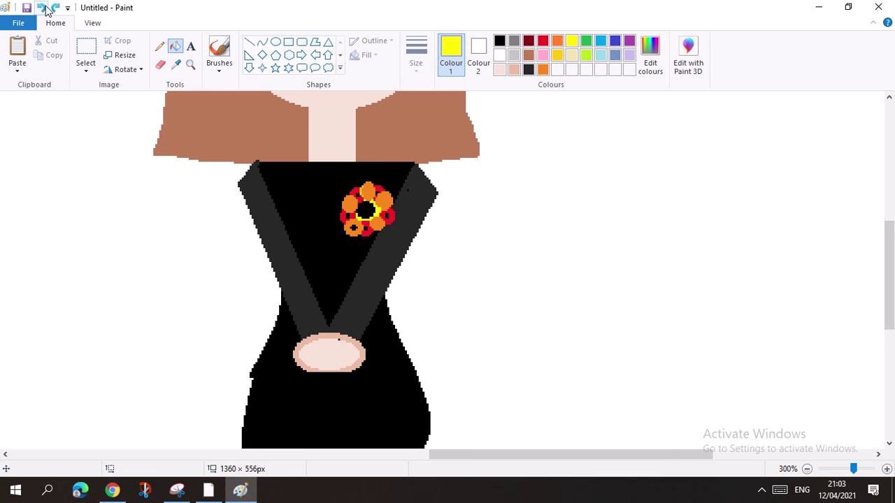
{"action": "left_click", "coordinate": [56, 7]}
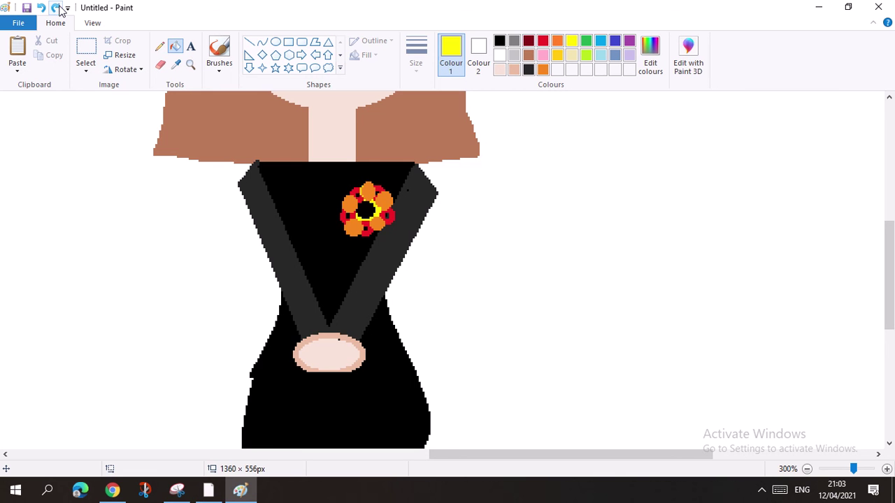
Step: Fill the flower's black centre with yellow and colour in the red petals' dark middles with the red Pencil
{"action": "left_click", "coordinate": [366, 213]}
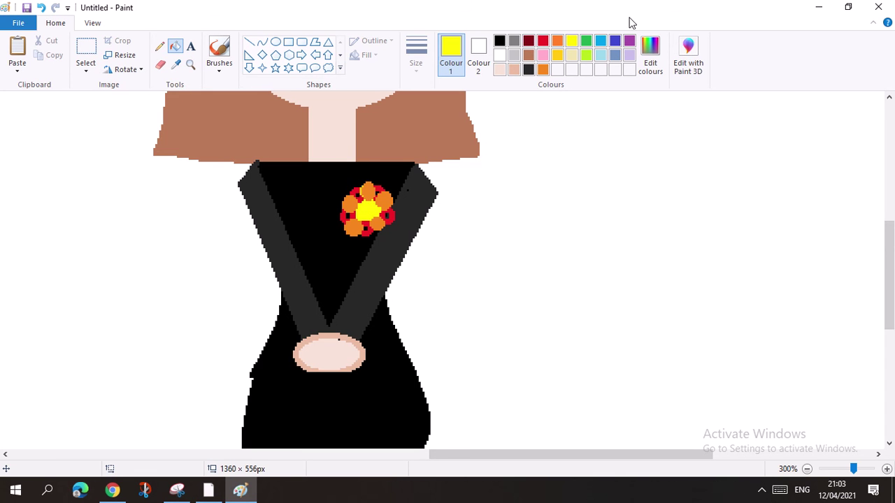
{"action": "left_click", "coordinate": [164, 49]}
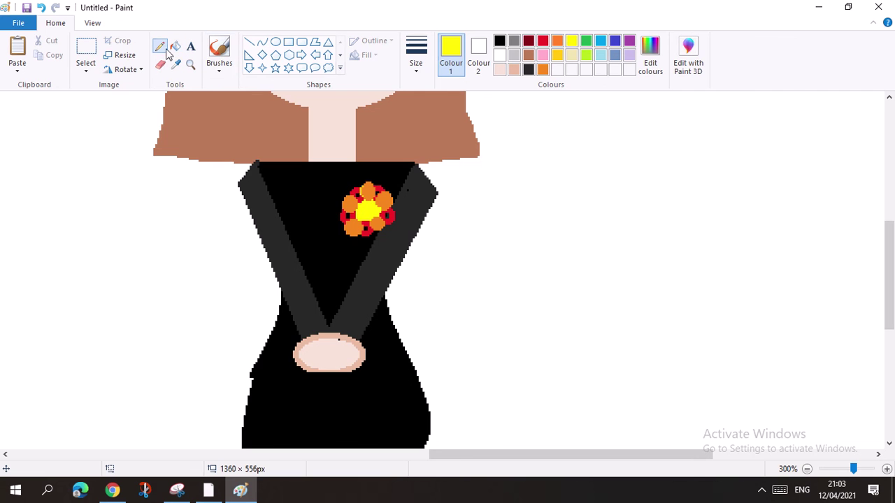
{"action": "left_click", "coordinate": [543, 42]}
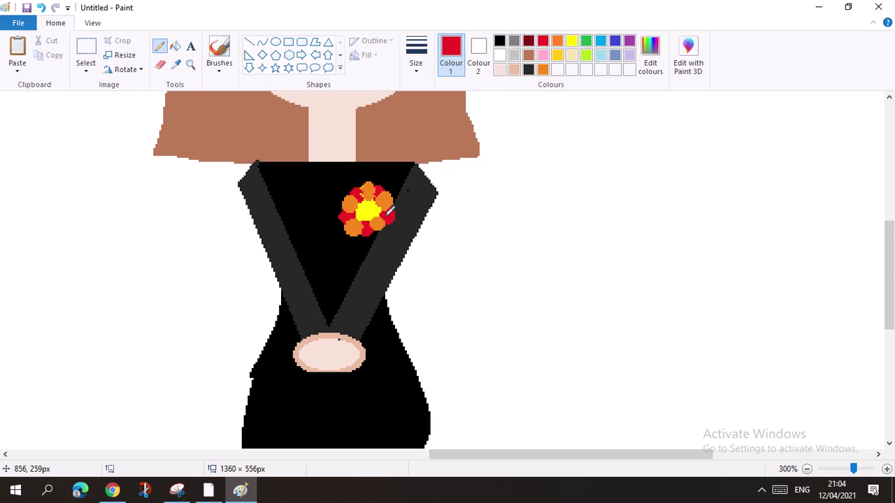
Step: Pencil a green leaf band along the underside of the flower
{"action": "left_click", "coordinate": [586, 41]}
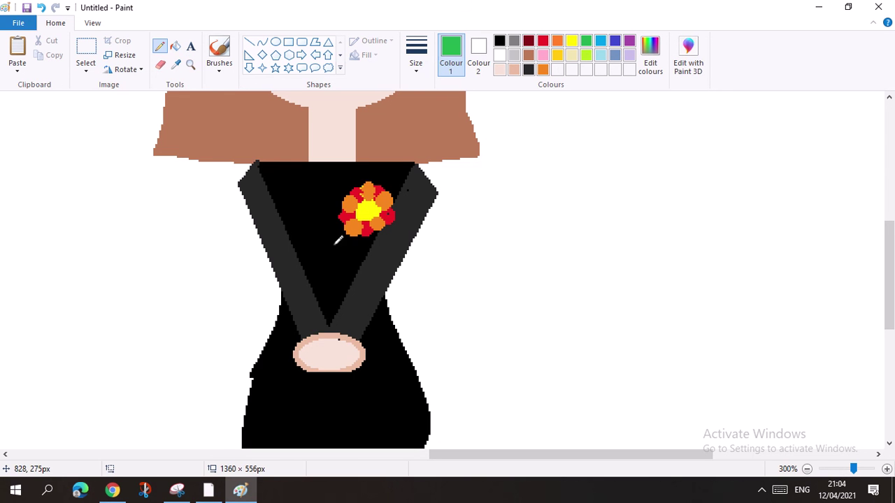
{"action": "left_click_drag", "start_coordinate": [353, 229], "coordinate": [378, 230]}
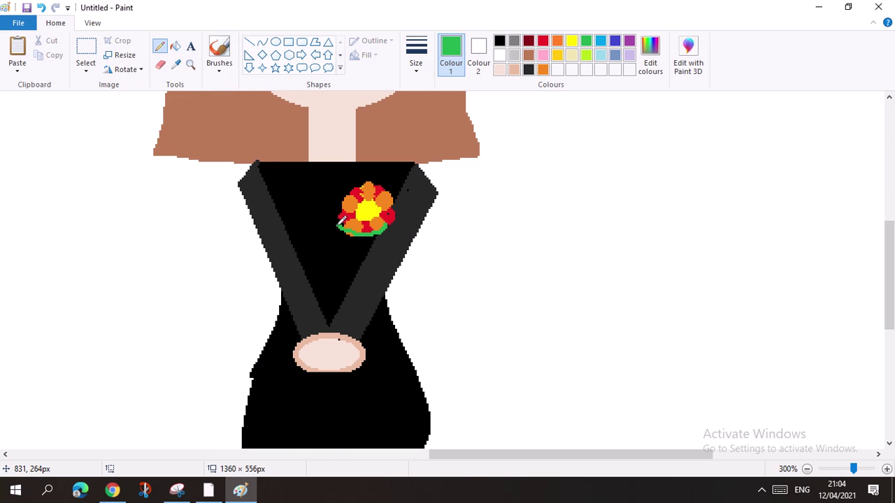
{"action": "left_click_drag", "start_coordinate": [344, 229], "coordinate": [371, 235]}
Step: Smooth the notch in the outfit's left-hand hip edge below the hands with black Pencil strokes
{"action": "scroll", "coordinate": [391, 240], "scroll_direction": "down", "scroll_amount": 3}
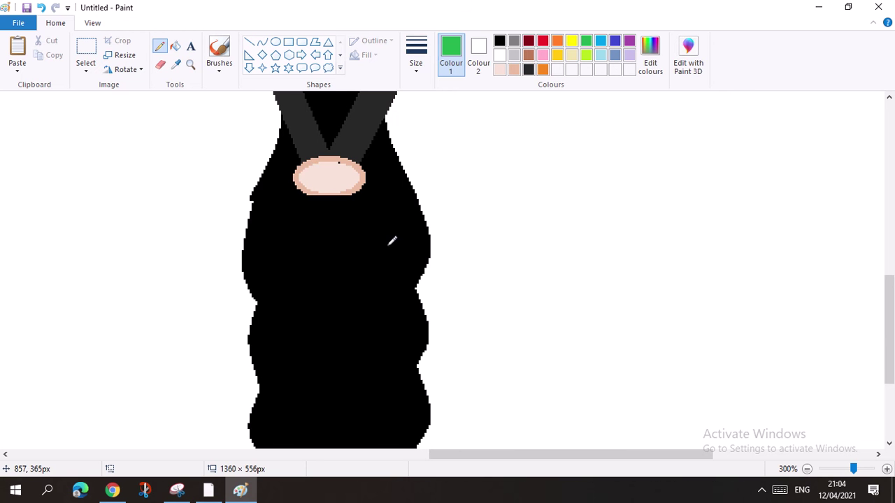
{"action": "scroll", "coordinate": [373, 313], "scroll_direction": "up", "scroll_amount": 4}
{"action": "scroll", "coordinate": [373, 313], "scroll_direction": "down", "scroll_amount": 6}
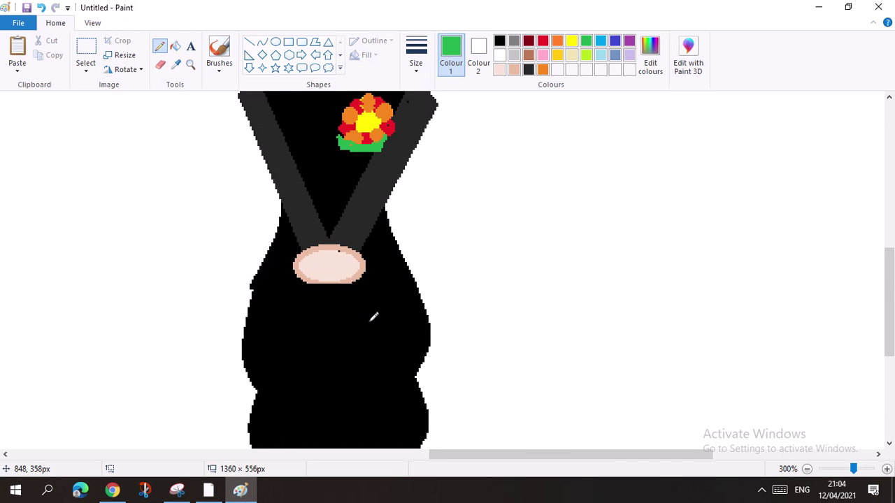
{"action": "scroll", "coordinate": [374, 316], "scroll_direction": "down", "scroll_amount": 2}
{"action": "scroll", "coordinate": [374, 316], "scroll_direction": "up", "scroll_amount": 8}
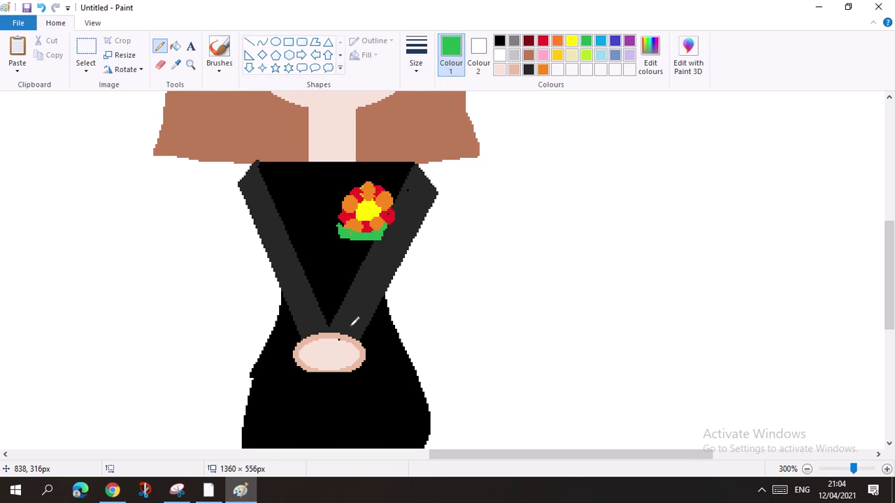
{"action": "scroll", "coordinate": [354, 323], "scroll_direction": "down", "scroll_amount": 2}
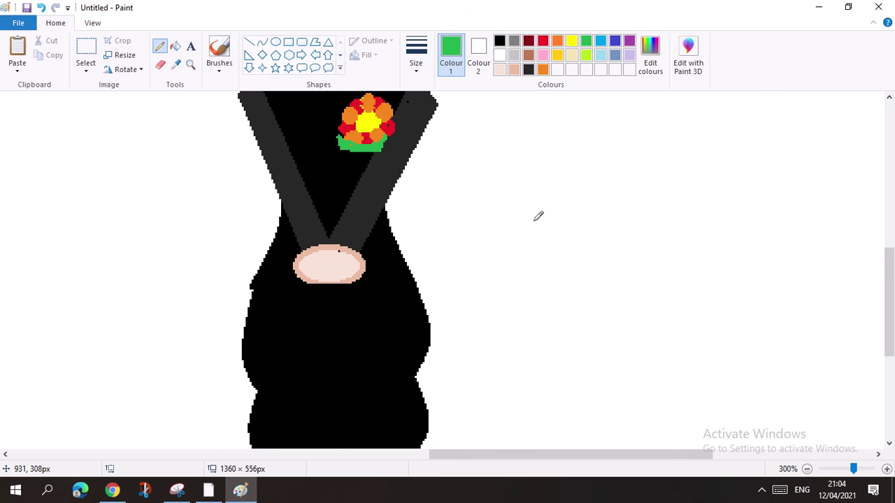
{"action": "left_click", "coordinate": [528, 70]}
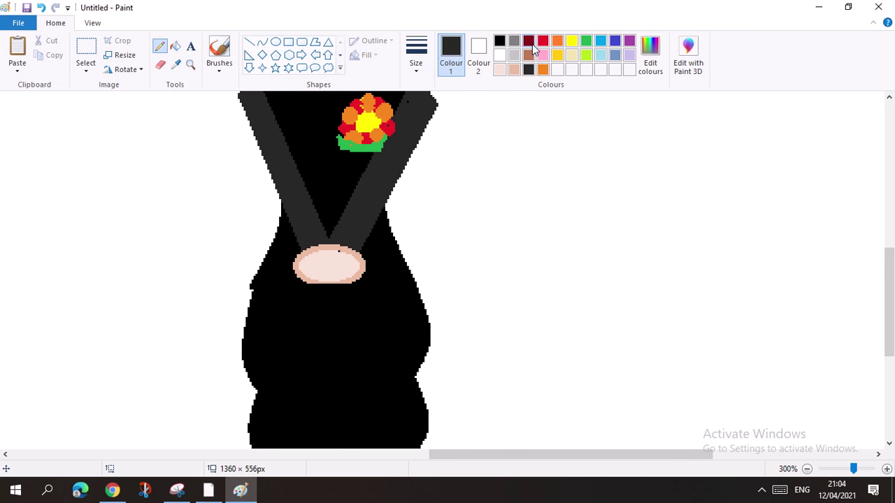
{"action": "left_click", "coordinate": [499, 40]}
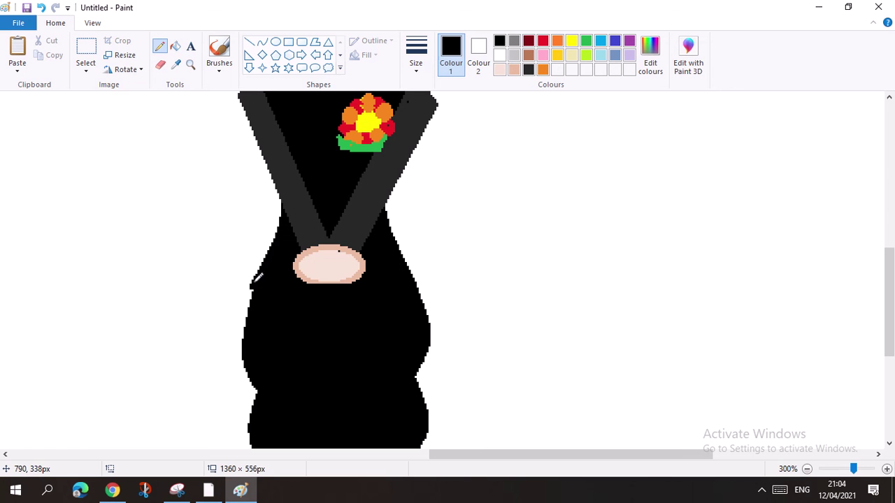
{"action": "mouse_move", "coordinate": [254, 282]}
{"action": "left_mouse_down"}
{"action": "mouse_move", "coordinate": [242, 320]}
{"action": "mouse_move", "coordinate": [246, 347]}
{"action": "left_mouse_up"}
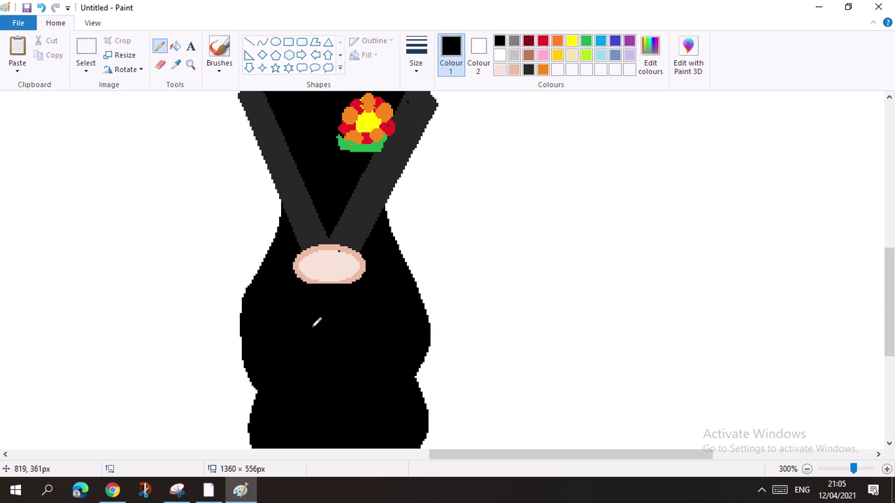
Step: Draw a pink oval outline about 21 × 8 px on the right-hand cheek below the eye
{"action": "scroll", "coordinate": [310, 328], "scroll_direction": "down", "scroll_amount": 3}
{"action": "scroll", "coordinate": [314, 329], "scroll_direction": "up", "scroll_amount": 10}
{"action": "scroll", "coordinate": [325, 352], "scroll_direction": "down", "scroll_amount": 3}
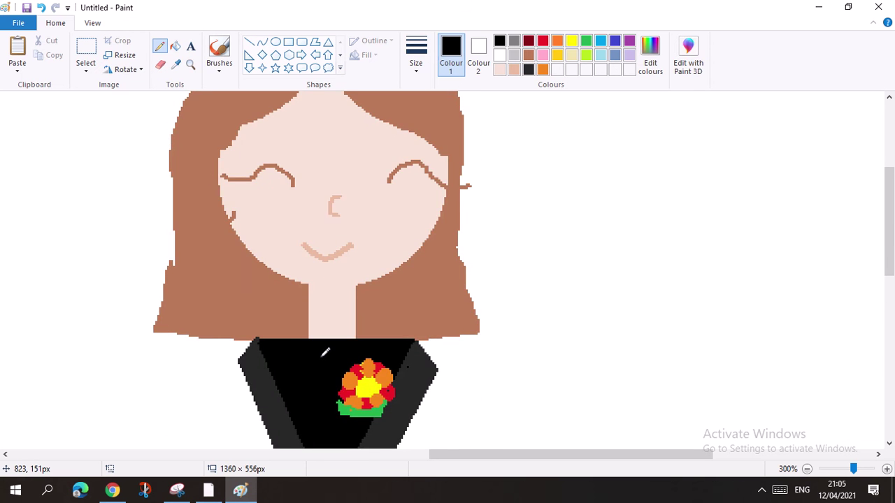
{"action": "scroll", "coordinate": [325, 352], "scroll_direction": "down", "scroll_amount": 8}
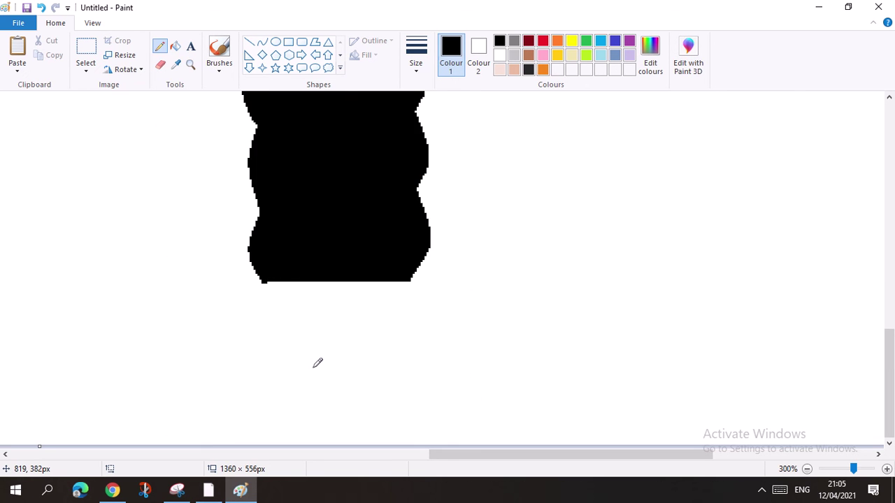
{"action": "scroll", "coordinate": [317, 362], "scroll_direction": "up", "scroll_amount": 9}
{"action": "scroll", "coordinate": [317, 363], "scroll_direction": "down", "scroll_amount": 1}
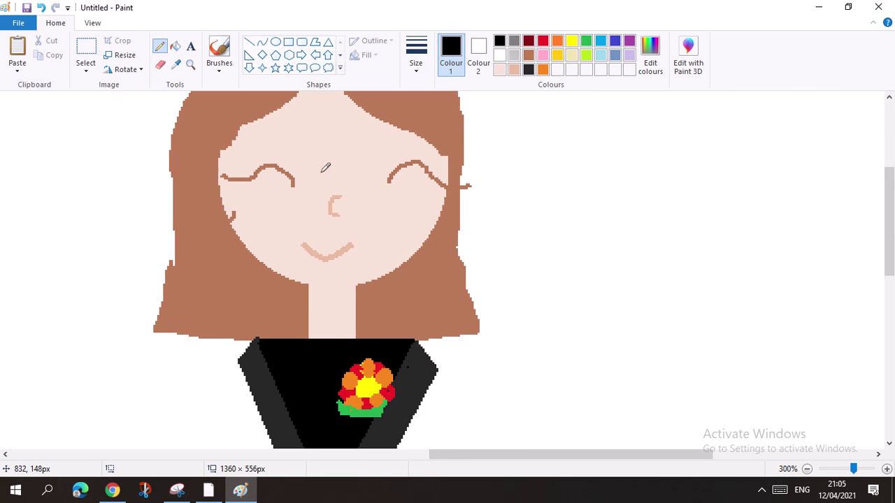
{"action": "left_click", "coordinate": [542, 55]}
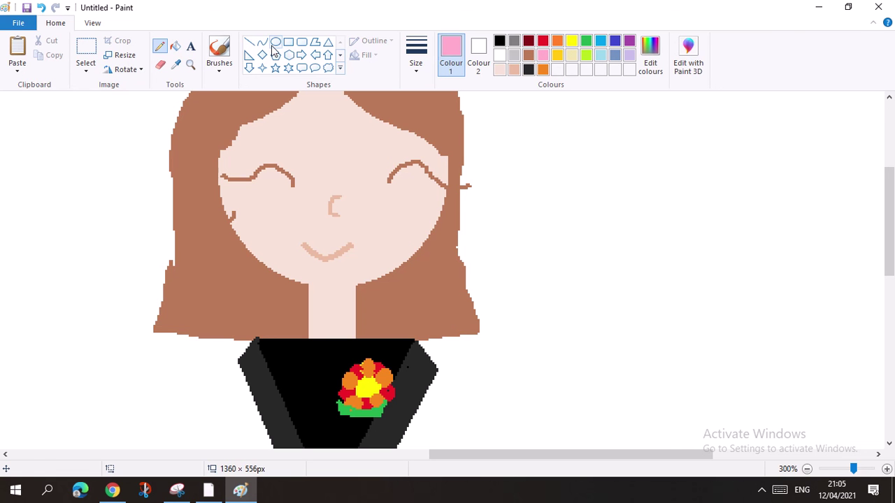
{"action": "left_click", "coordinate": [276, 42]}
{"action": "left_click_drag", "start_coordinate": [375, 218], "coordinate": [418, 202]}
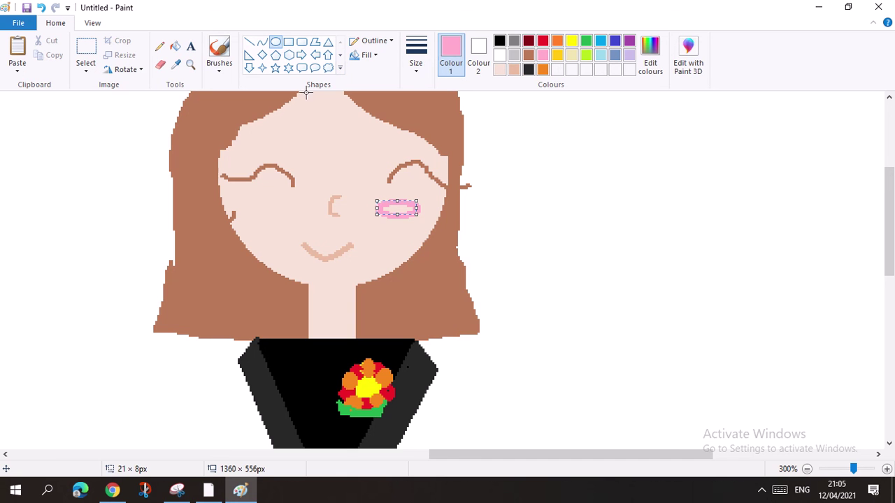
Step: Draw a pink oval outline on the left-hand cheek and stretch it upward to about 19 × 24 px
{"action": "left_click_drag", "start_coordinate": [246, 223], "coordinate": [282, 207]}
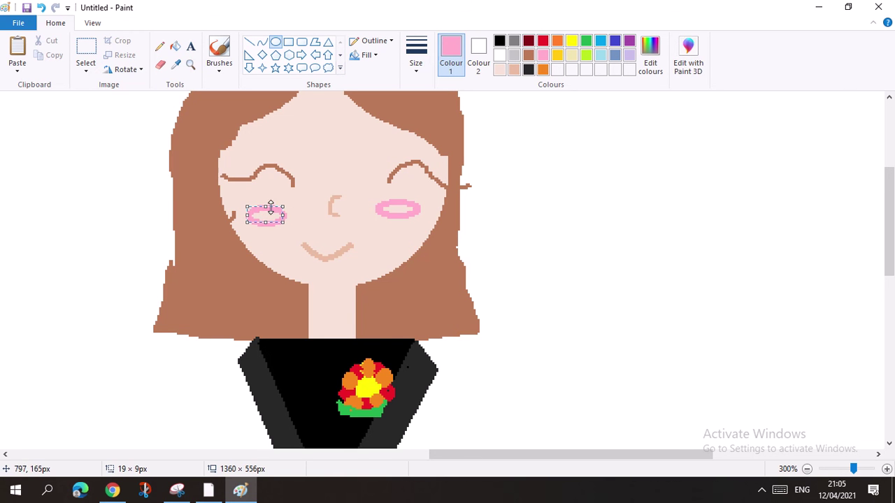
{"action": "left_click_drag", "start_coordinate": [269, 204], "coordinate": [270, 172]}
{"action": "left_click_drag", "start_coordinate": [472, 203], "coordinate": [270, 177]}
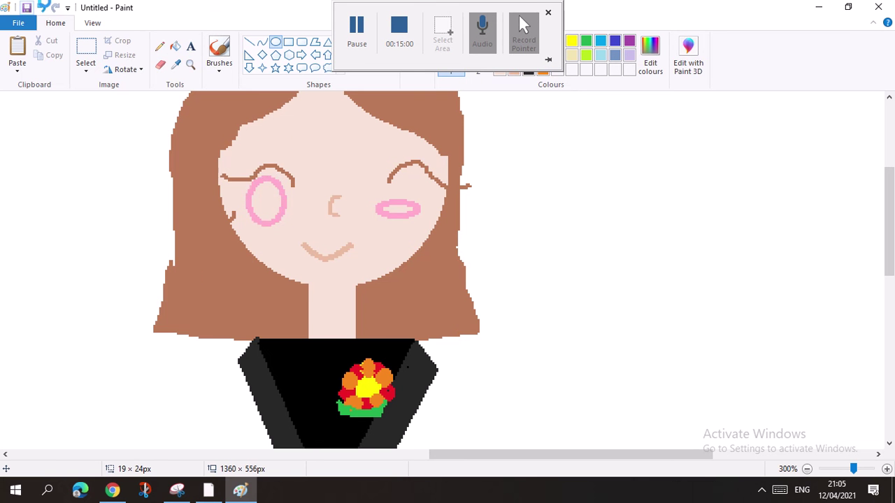
Step: Undo the tall oval on the left-hand cheek and draw a flatter pink oval outline about 21 × 8 px there
{"action": "left_click", "coordinate": [27, 7]}
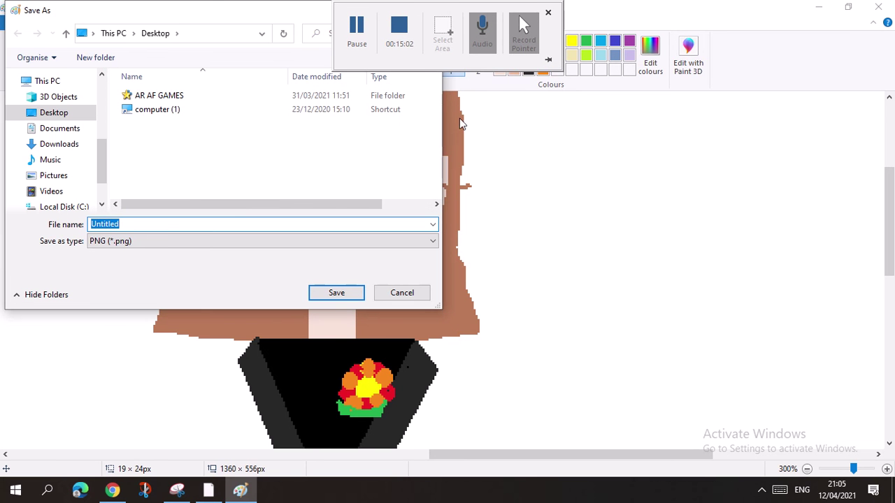
{"action": "left_click", "coordinate": [431, 11]}
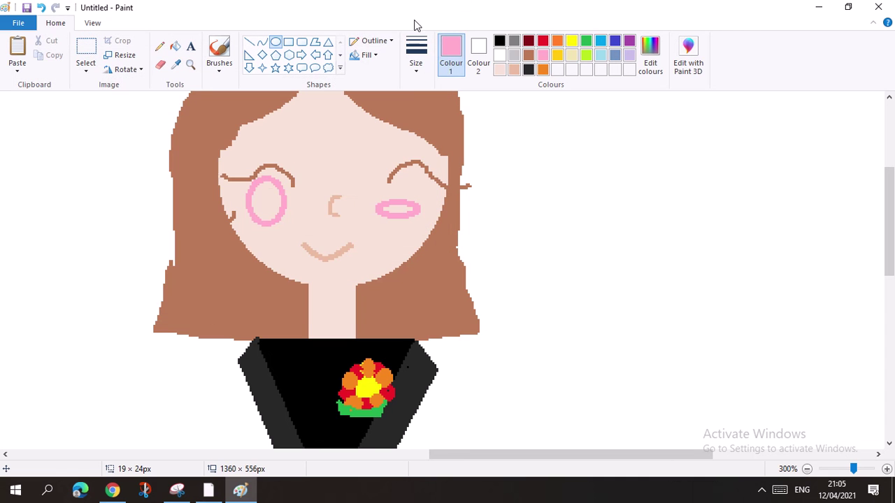
{"action": "left_click", "coordinate": [41, 7]}
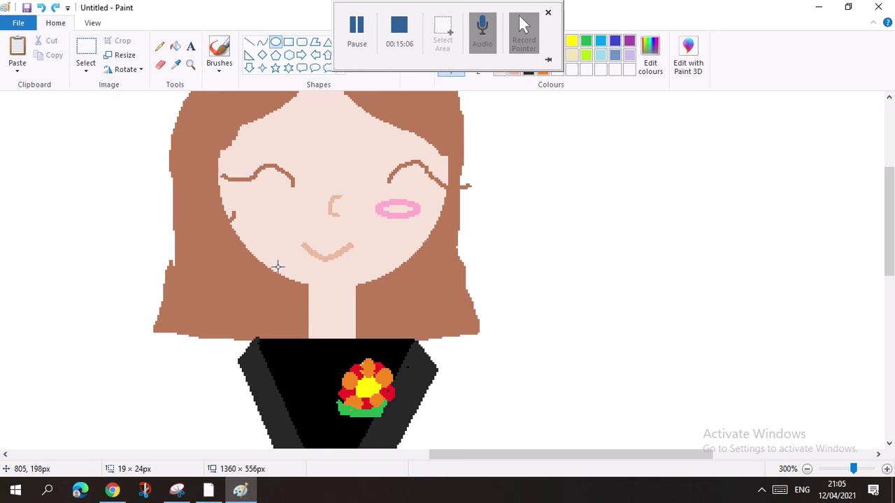
{"action": "left_click_drag", "start_coordinate": [248, 222], "coordinate": [286, 205]}
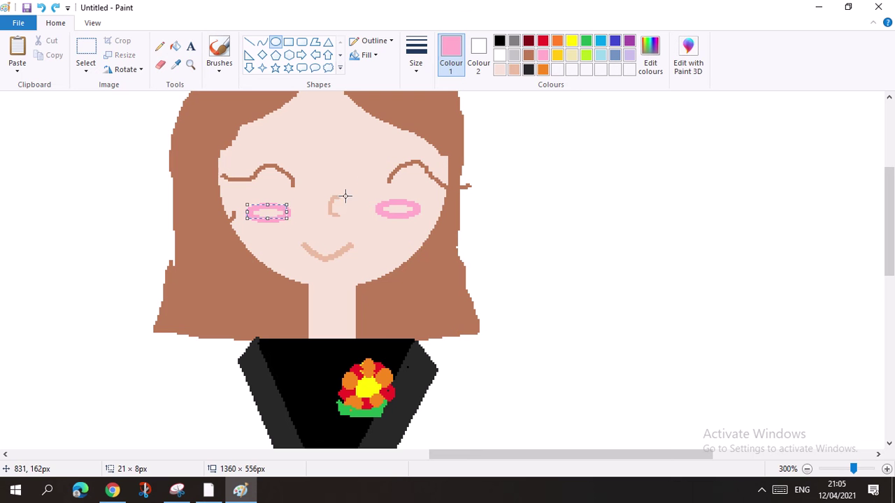
{"action": "left_click", "coordinate": [358, 174]}
Step: Fill the insides of both cheek ovals with pink
{"action": "left_click", "coordinate": [177, 49]}
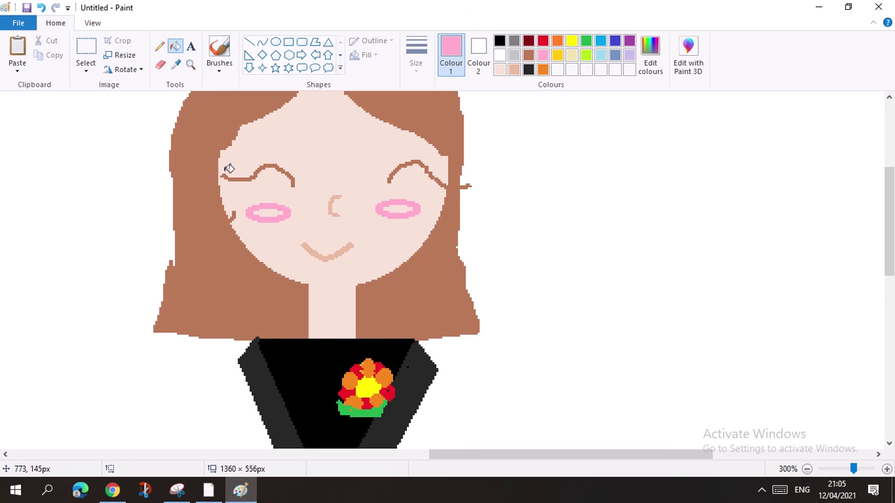
{"action": "left_click", "coordinate": [277, 210]}
{"action": "left_click", "coordinate": [396, 206]}
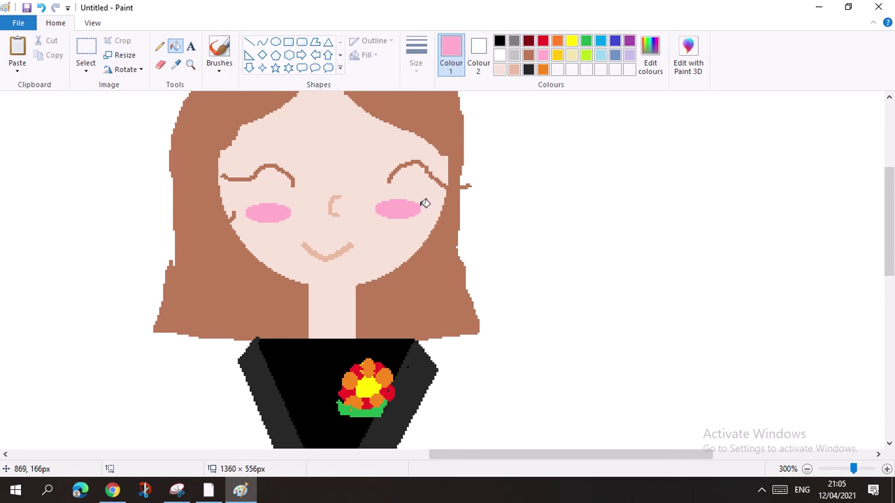
Step: Draw a dark grey rectangle outline about 35 × 146 px for the left-hand leg and stretch it upward to about 35 × 171 px
{"action": "scroll", "coordinate": [463, 235], "scroll_direction": "down", "scroll_amount": 3}
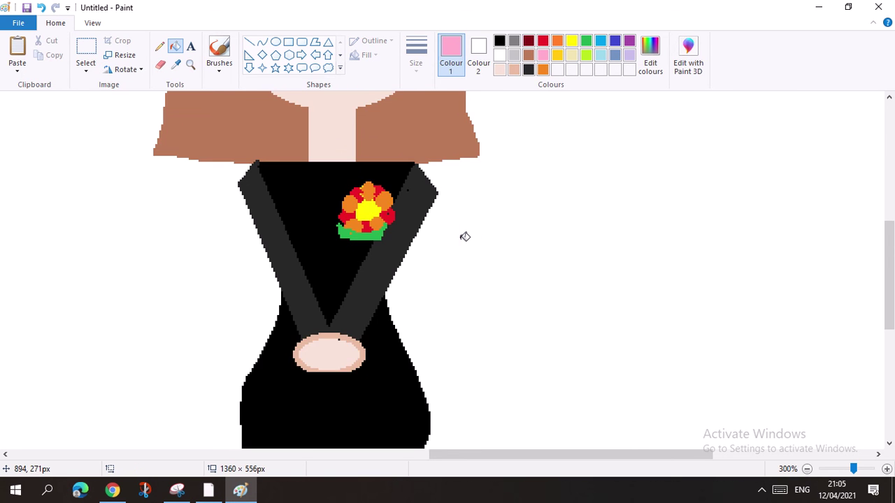
{"action": "scroll", "coordinate": [465, 241], "scroll_direction": "down", "scroll_amount": 3}
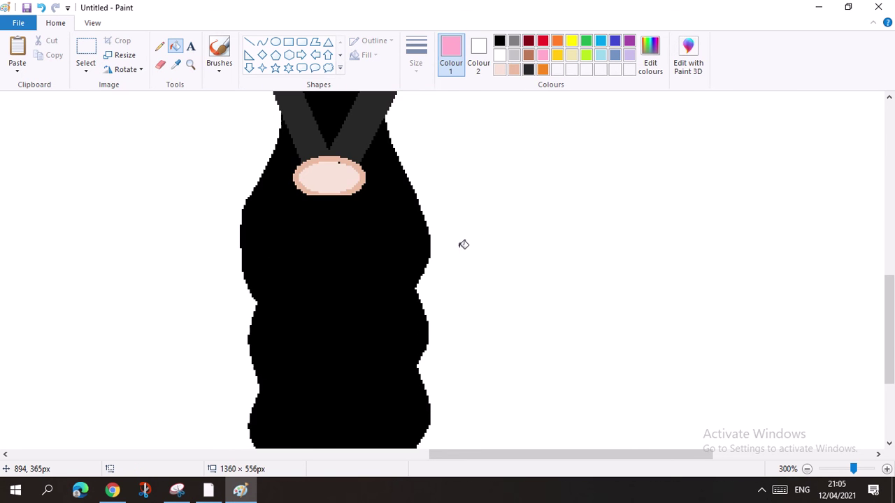
{"action": "left_click", "coordinate": [528, 70]}
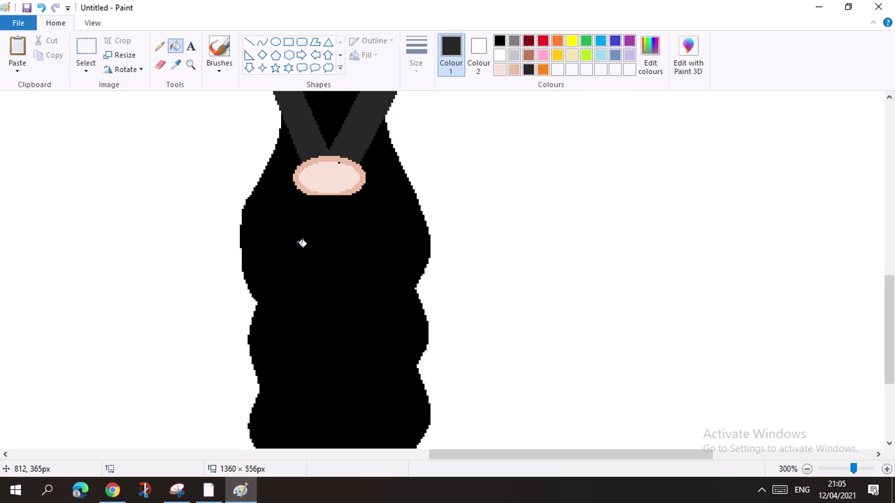
{"action": "left_click", "coordinate": [288, 42]}
{"action": "scroll", "coordinate": [264, 347], "scroll_direction": "down", "scroll_amount": 5}
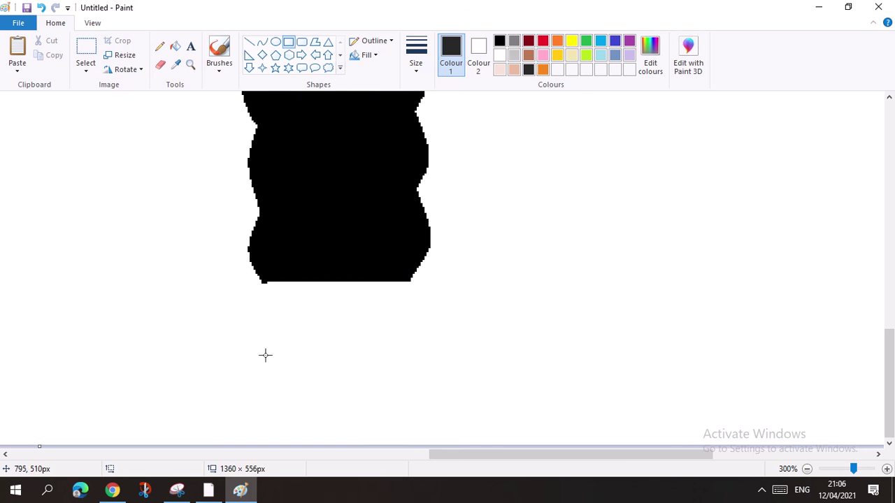
{"action": "left_click_drag", "start_coordinate": [256, 371], "coordinate": [324, 87]}
{"action": "scroll", "coordinate": [352, 223], "scroll_direction": "up", "scroll_amount": 5}
{"action": "scroll", "coordinate": [297, 279], "scroll_direction": "up", "scroll_amount": 3}
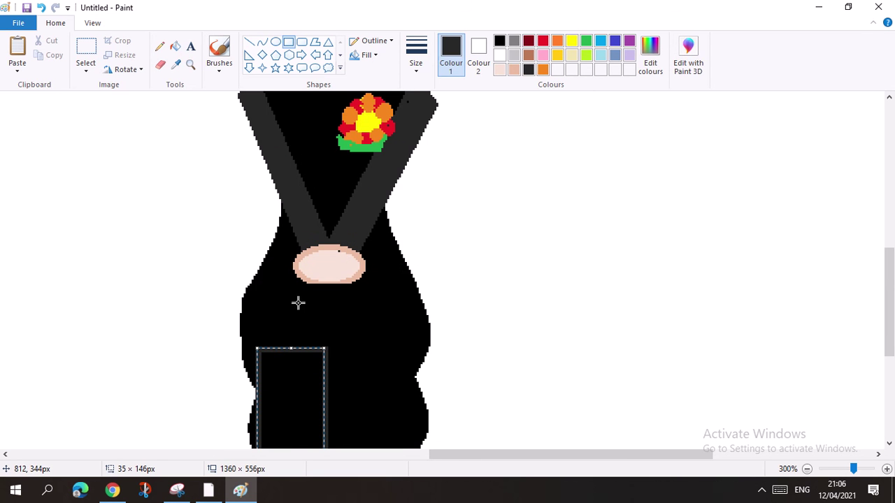
{"action": "left_click_drag", "start_coordinate": [290, 347], "coordinate": [292, 299]}
Step: Narrow the left-hand leg rectangle and shorten its lower end to about 21 × 168 px
{"action": "scroll", "coordinate": [339, 329], "scroll_direction": "down", "scroll_amount": 5}
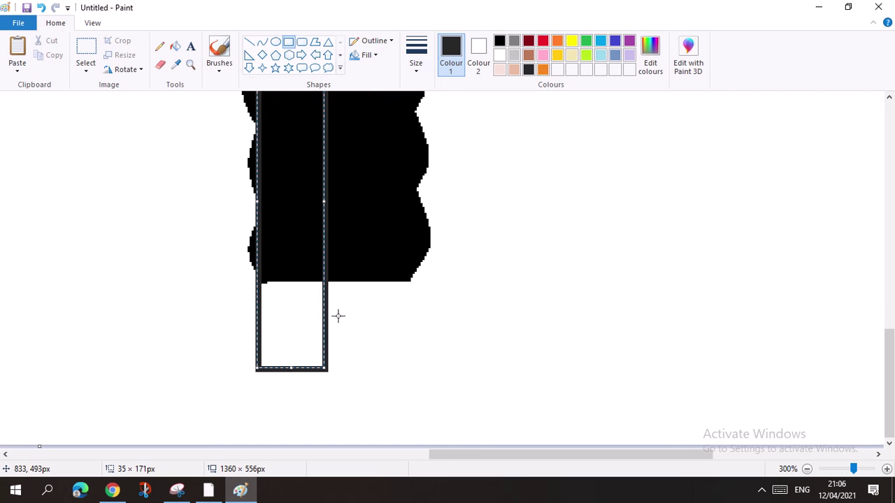
{"action": "left_click_drag", "start_coordinate": [324, 202], "coordinate": [297, 202]}
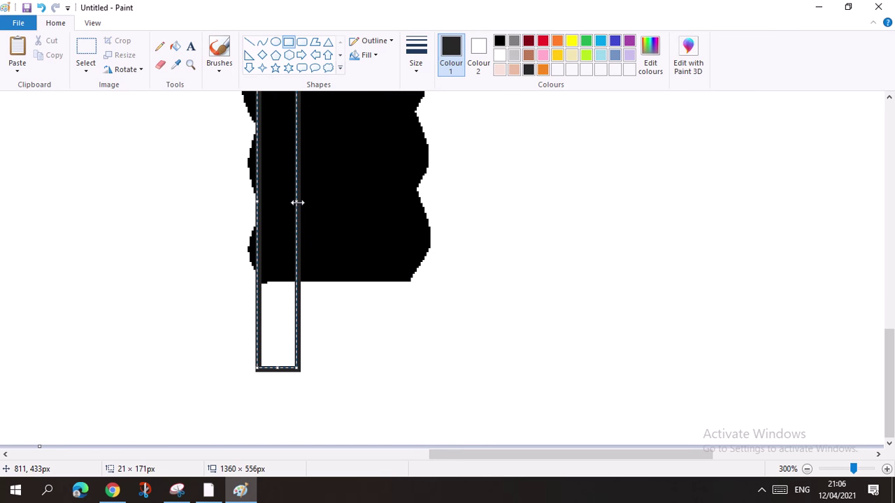
{"action": "left_click_drag", "start_coordinate": [277, 373], "coordinate": [282, 362]}
{"action": "scroll", "coordinate": [286, 358], "scroll_direction": "up", "scroll_amount": 3}
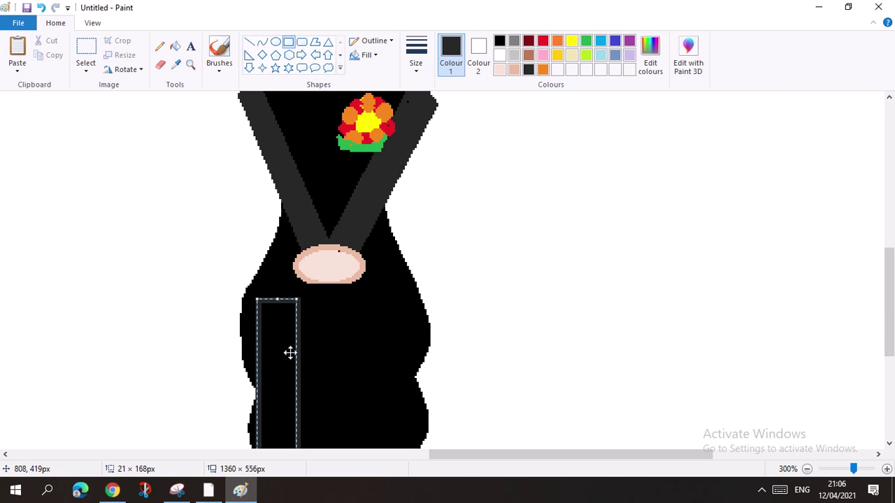
Step: Draw a matching dark grey rectangle outline for the right-hand leg and extend its upper end to make it about 24 × 168 px
{"action": "scroll", "coordinate": [309, 352], "scroll_direction": "down", "scroll_amount": 5}
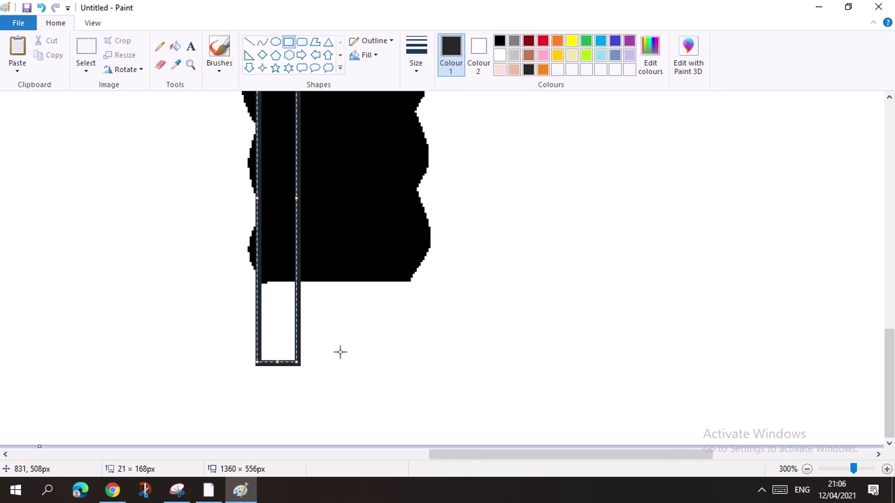
{"action": "left_click_drag", "start_coordinate": [336, 364], "coordinate": [381, 48]}
{"action": "scroll", "coordinate": [384, 237], "scroll_direction": "up", "scroll_amount": 3}
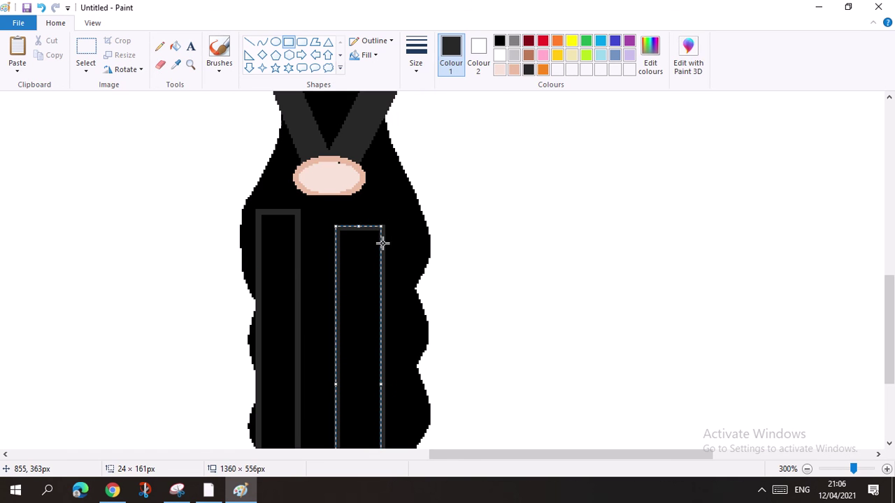
{"action": "left_click_drag", "start_coordinate": [360, 227], "coordinate": [363, 213]}
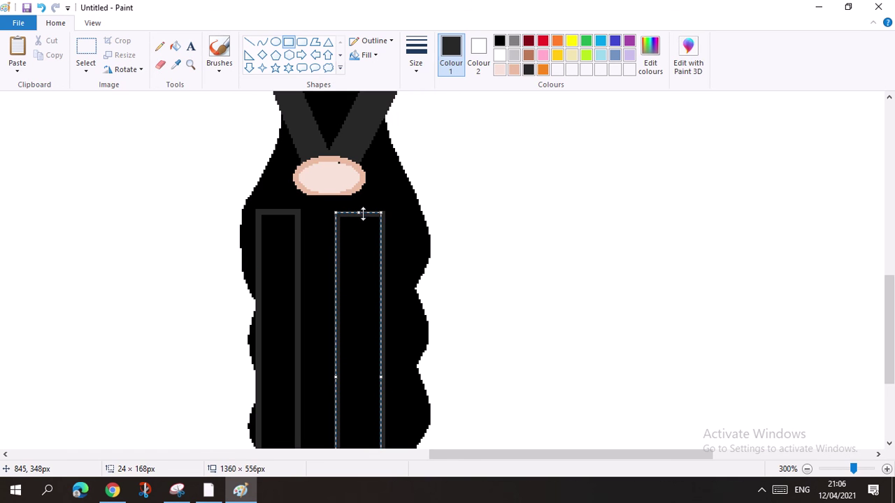
{"action": "left_click", "coordinate": [467, 235]}
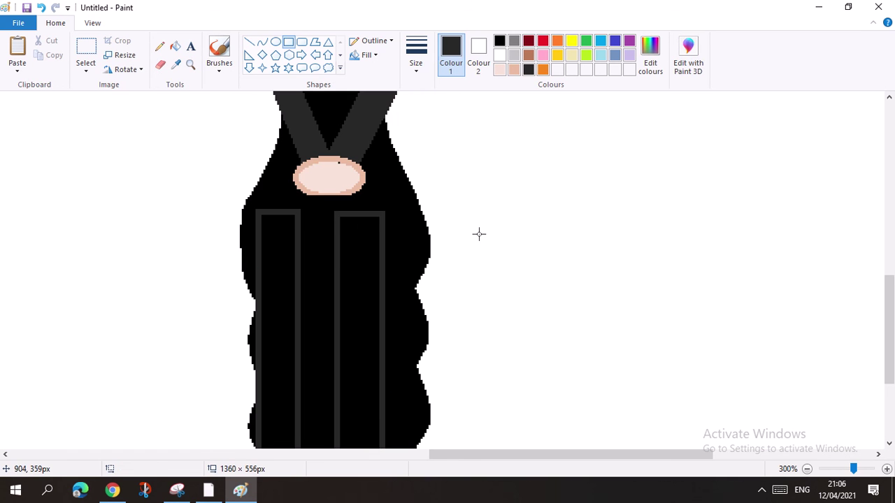
Step: Fill both leg rectangles with dark grey, including the parts below the outfit's hem
{"action": "left_click", "coordinate": [174, 47]}
{"action": "left_click", "coordinate": [270, 245]}
{"action": "left_click", "coordinate": [358, 261]}
{"action": "scroll", "coordinate": [399, 330], "scroll_direction": "down", "scroll_amount": 3}
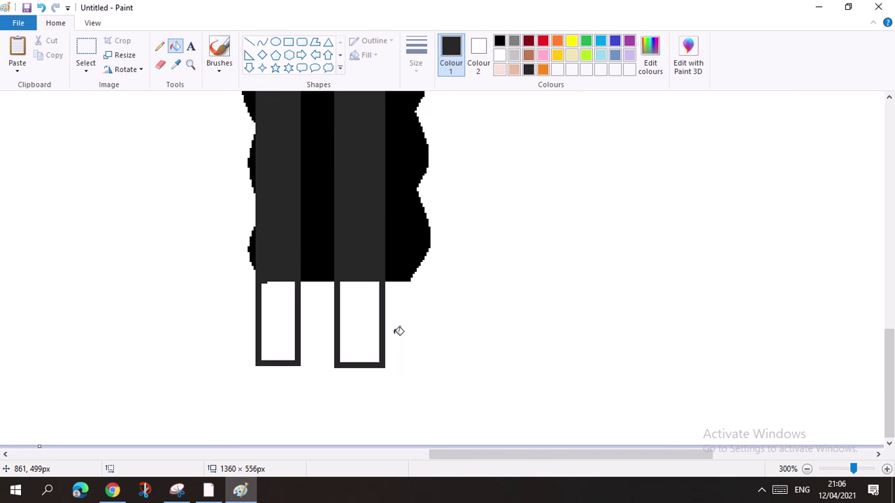
{"action": "left_click", "coordinate": [347, 315]}
{"action": "left_click", "coordinate": [285, 316]}
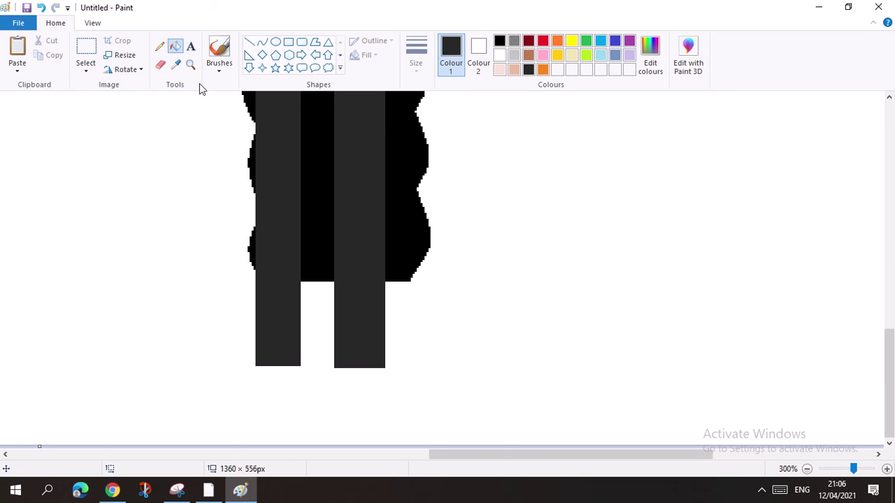
Step: Draw dark grey oval outlines as feet under the legs, about 44 × 15 px on the right-hand leg and 48 × 17 px on the left-hand one
{"action": "left_click", "coordinate": [277, 43]}
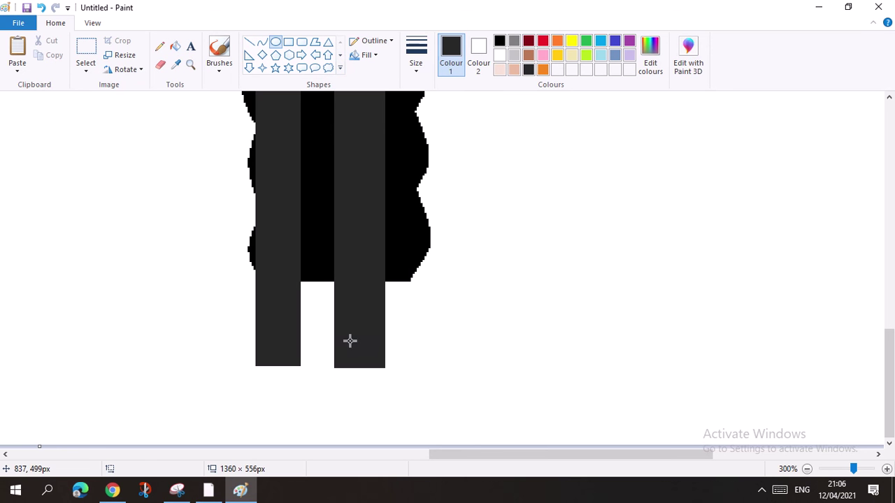
{"action": "left_click_drag", "start_coordinate": [335, 389], "coordinate": [420, 359]}
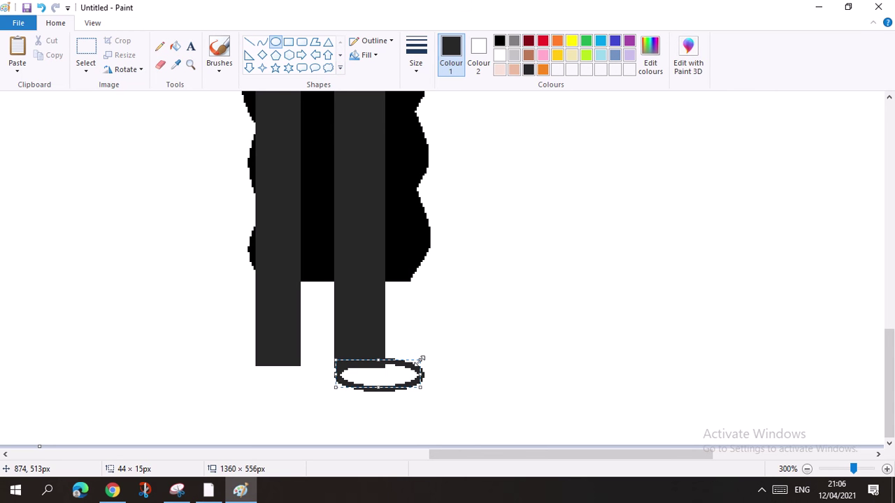
{"action": "left_click_drag", "start_coordinate": [241, 396], "coordinate": [335, 363]}
Step: Fill both foot ovals with dark grey
{"action": "left_click", "coordinate": [175, 46]}
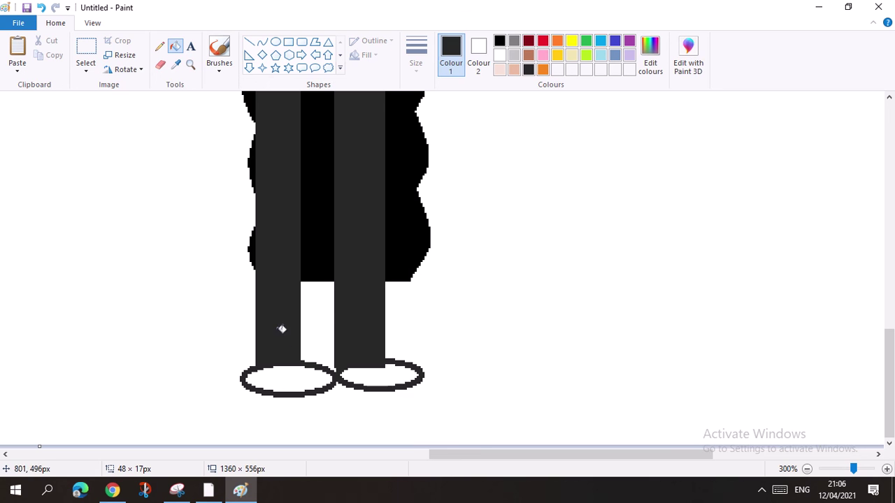
{"action": "left_click", "coordinate": [289, 369]}
{"action": "left_click", "coordinate": [374, 375]}
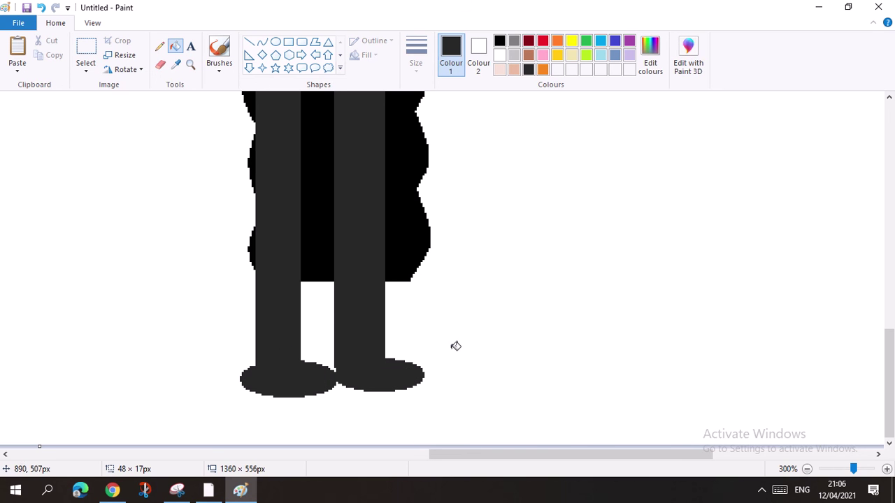
Step: Try to fill the right-hand foot with black and undo that fill
{"action": "left_click", "coordinate": [499, 40]}
{"action": "left_click", "coordinate": [376, 381]}
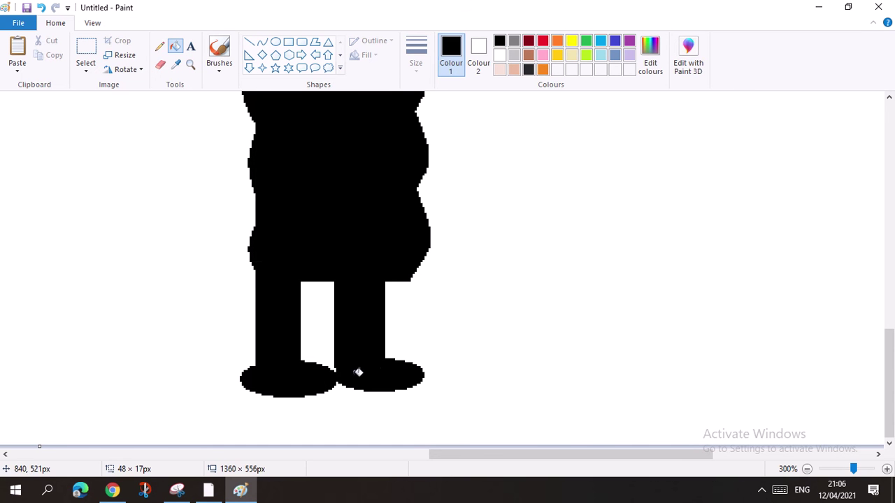
{"action": "scroll", "coordinate": [336, 258], "scroll_direction": "up", "scroll_amount": 4}
{"action": "scroll", "coordinate": [359, 256], "scroll_direction": "down", "scroll_amount": 2}
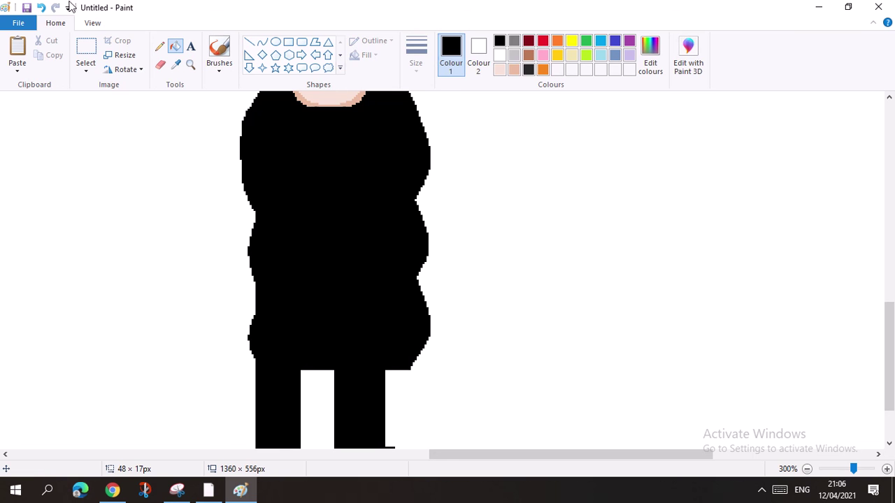
{"action": "left_click", "coordinate": [40, 9]}
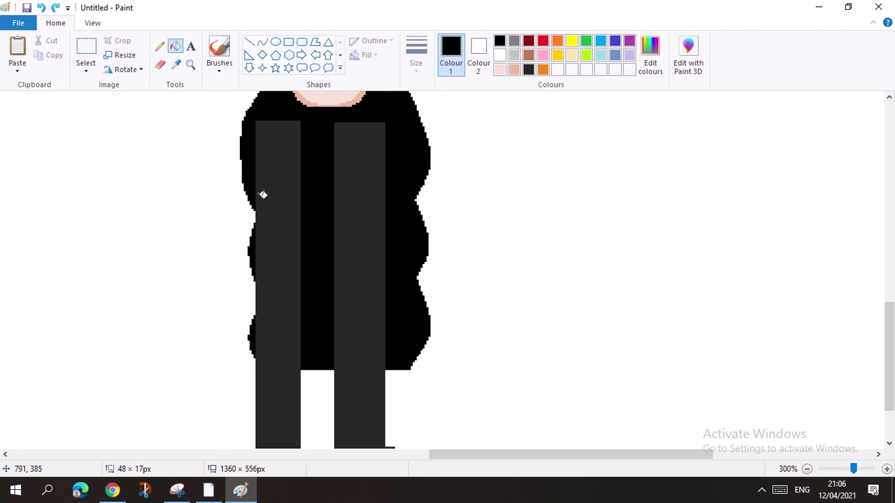
Step: Undo the dark grey fills of the feet and fill the insides of both foot ovals with black
{"action": "scroll", "coordinate": [261, 196], "scroll_direction": "down", "scroll_amount": 2}
{"action": "left_click", "coordinate": [41, 8]}
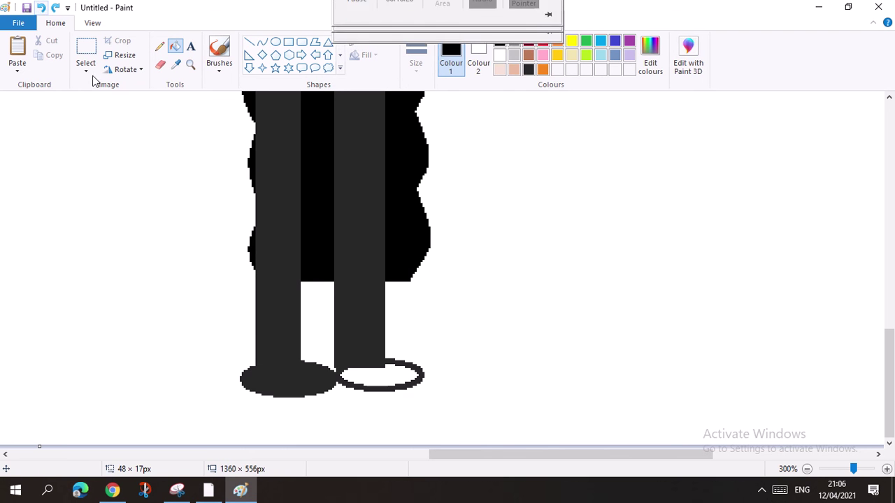
{"action": "left_click", "coordinate": [272, 372]}
{"action": "left_click", "coordinate": [379, 371]}
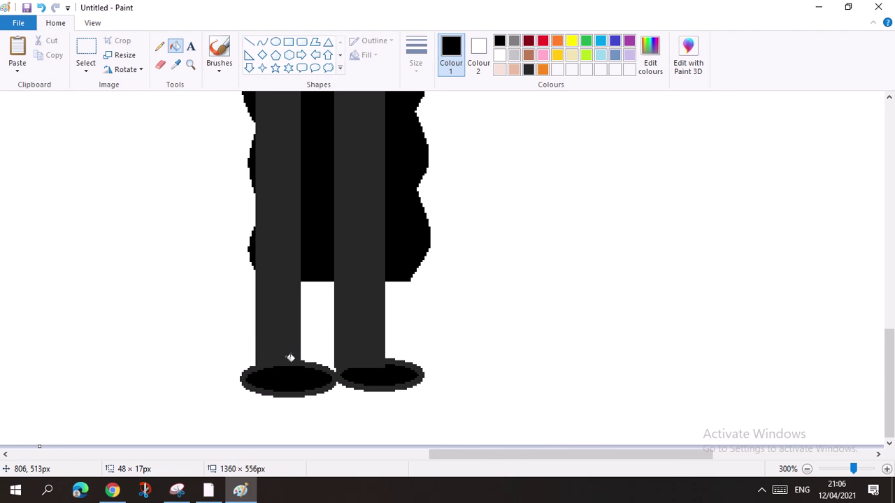
Step: Fill the girl's brown hair with white
{"action": "scroll", "coordinate": [357, 363], "scroll_direction": "up", "scroll_amount": 6}
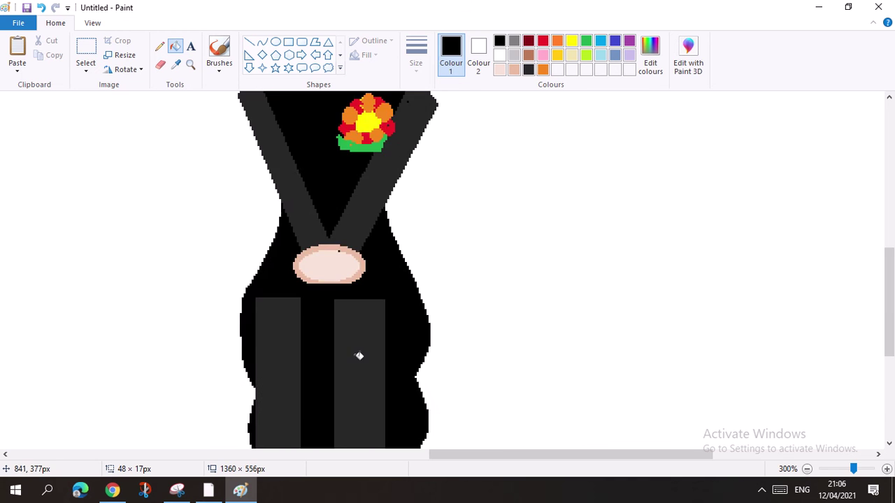
{"action": "scroll", "coordinate": [353, 398], "scroll_direction": "down", "scroll_amount": 3}
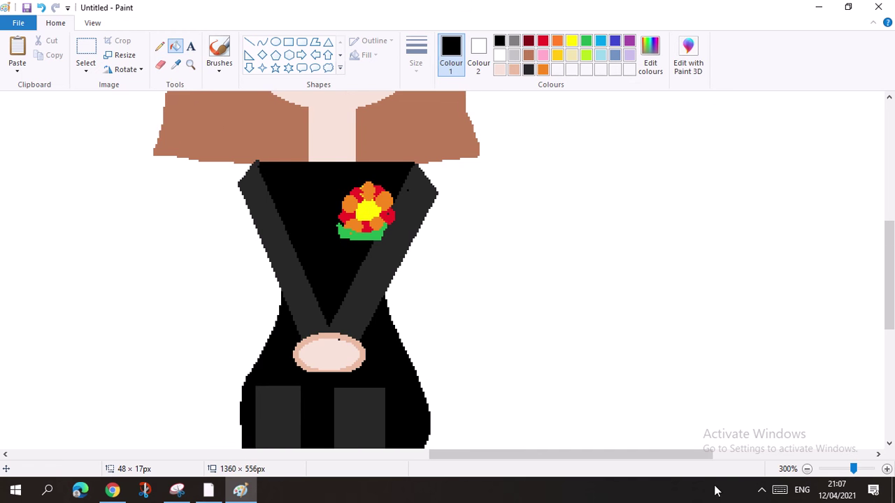
{"action": "left_click", "coordinate": [806, 469]}
{"action": "left_click", "coordinate": [807, 469]}
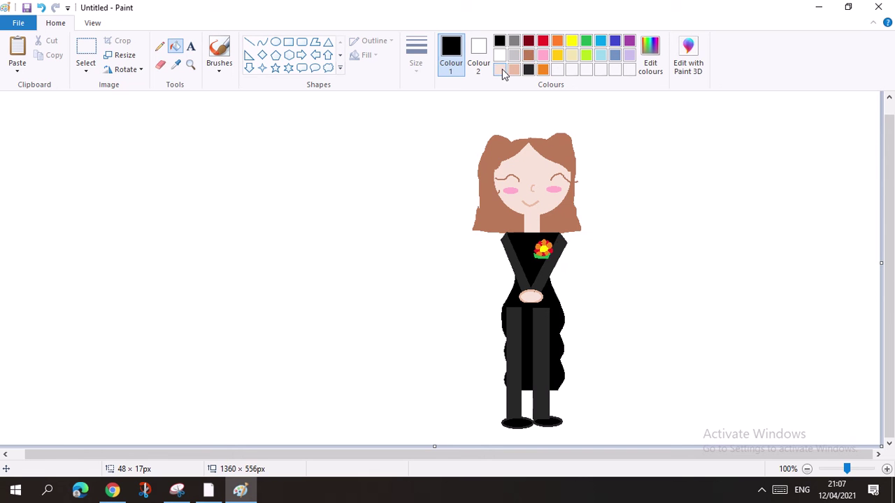
{"action": "left_click", "coordinate": [499, 55]}
{"action": "left_click", "coordinate": [577, 209]}
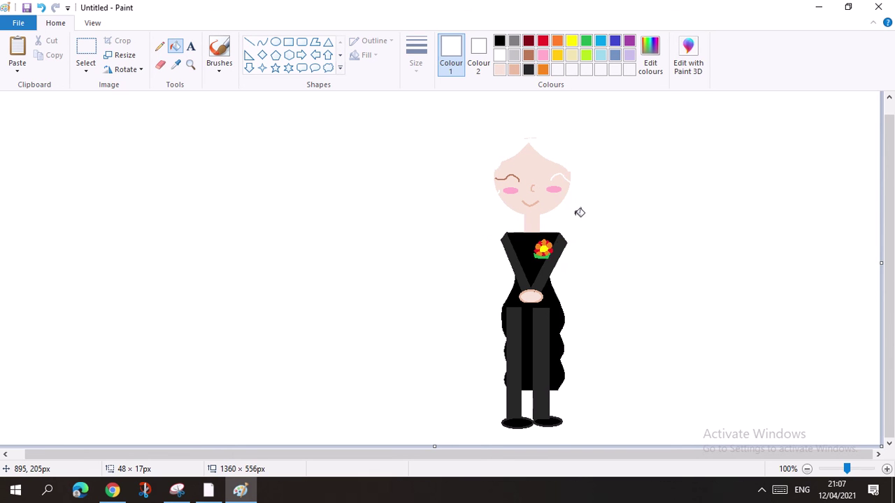
{"action": "scroll", "coordinate": [580, 215], "scroll_direction": "up", "scroll_amount": 1}
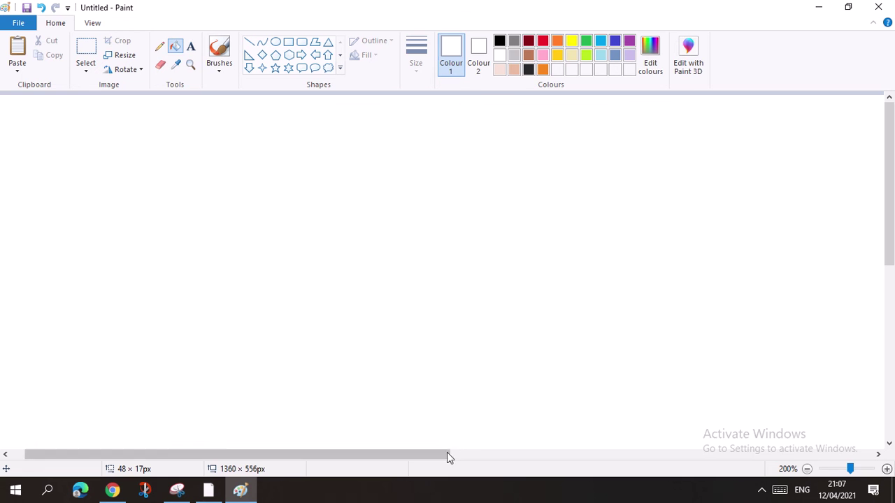
{"action": "mouse_move", "coordinate": [446, 454]}
{"action": "left_mouse_down"}
{"action": "mouse_move", "coordinate": [557, 467]}
{"action": "mouse_move", "coordinate": [707, 454]}
{"action": "left_mouse_up"}
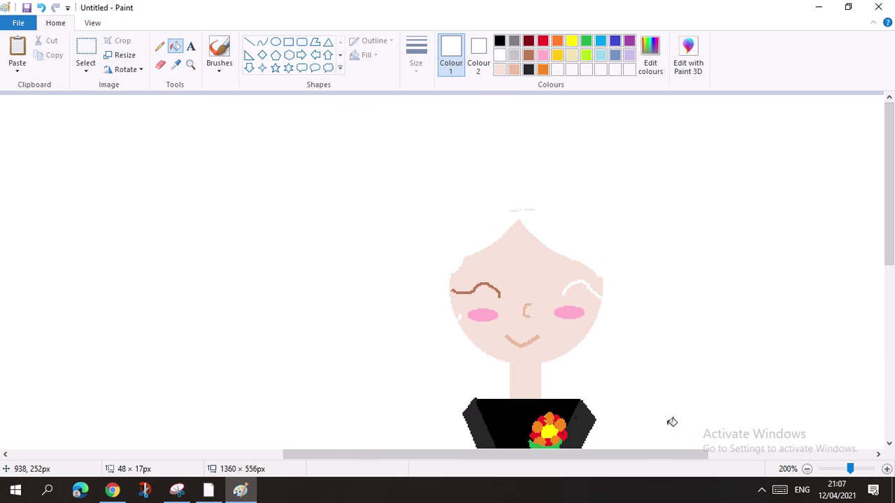
Step: Redraw the closed right-hand eye as a curved brown pencil line over the white one, extending past the edge of the face
{"action": "left_click", "coordinate": [886, 469]}
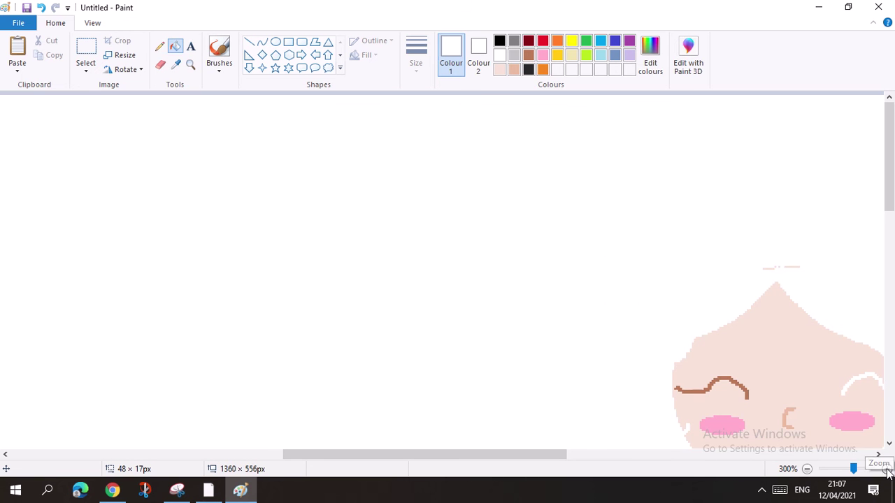
{"action": "left_click", "coordinate": [886, 469]}
{"action": "left_click_drag", "start_coordinate": [496, 457], "coordinate": [591, 464]}
{"action": "scroll", "coordinate": [545, 377], "scroll_direction": "down", "scroll_amount": 3}
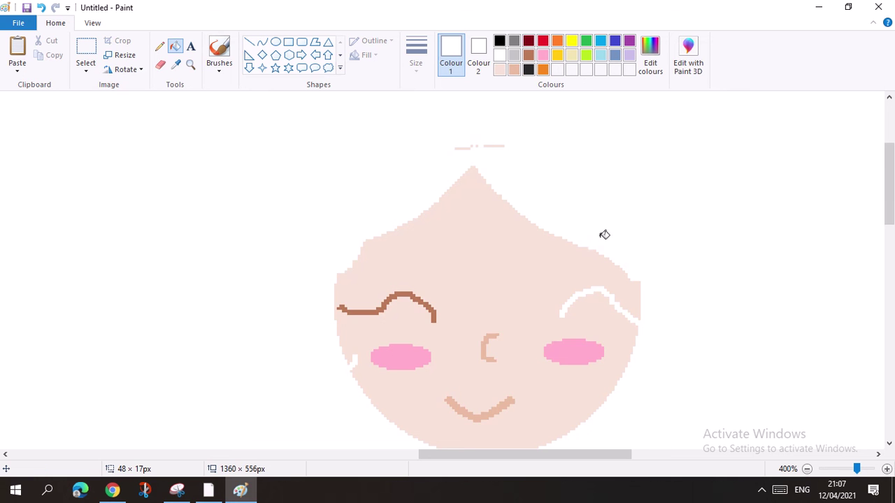
{"action": "scroll", "coordinate": [601, 241], "scroll_direction": "down", "scroll_amount": 3}
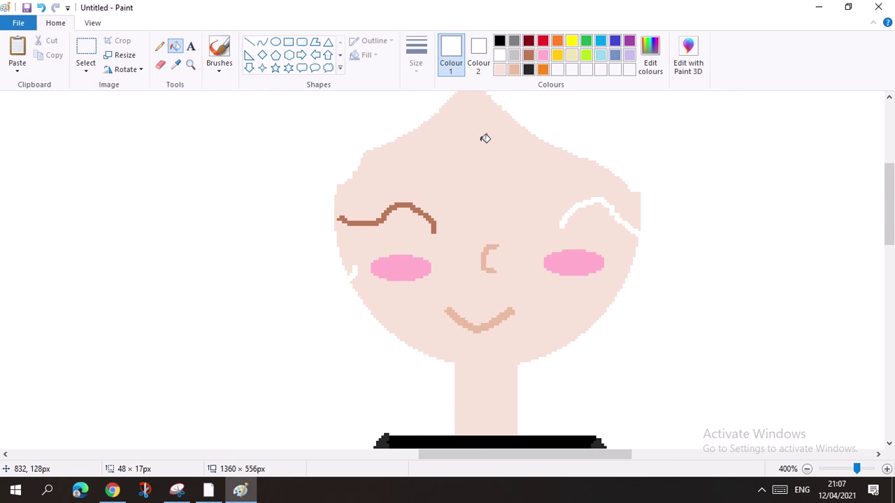
{"action": "left_click", "coordinate": [527, 56]}
{"action": "left_click", "coordinate": [159, 46]}
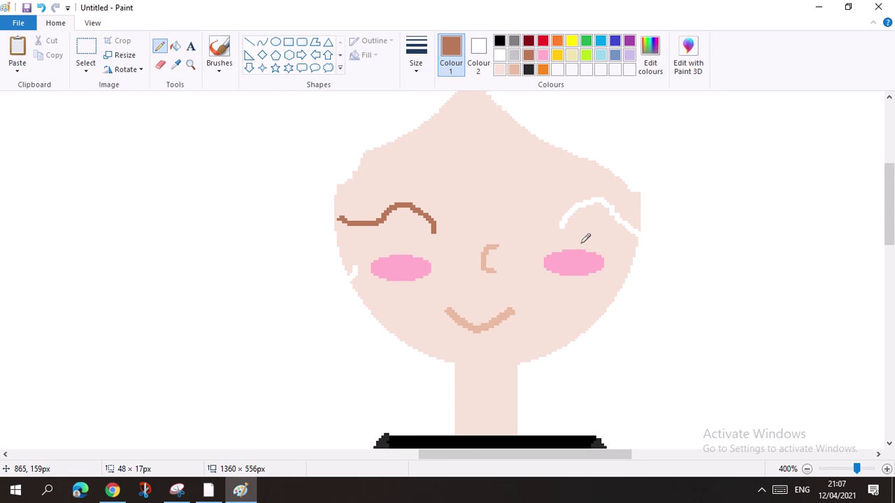
{"action": "mouse_move", "coordinate": [560, 225]}
{"action": "left_mouse_down"}
{"action": "mouse_move", "coordinate": [613, 201]}
{"action": "mouse_move", "coordinate": [657, 233]}
{"action": "left_mouse_up"}
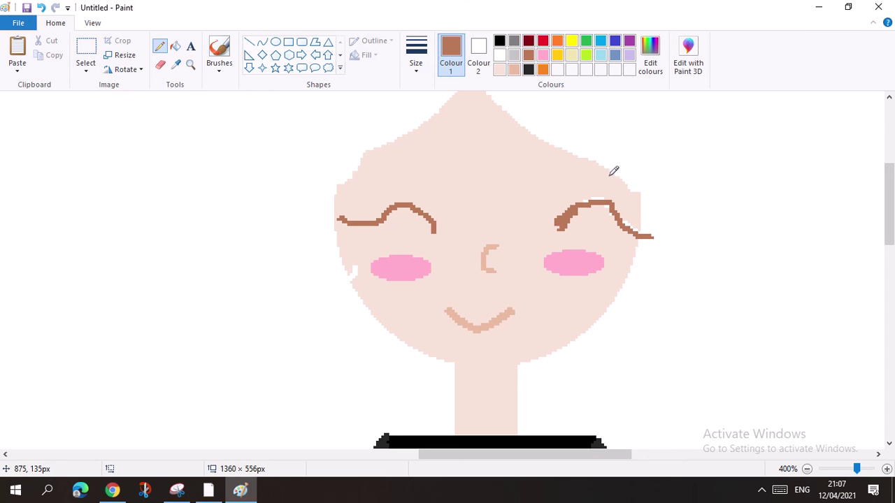
Step: Choose a pencil thickness and cover the white edges along the right-hand eye line with brown
{"action": "left_click", "coordinate": [418, 51]}
{"action": "left_click", "coordinate": [446, 92]}
{"action": "left_click_drag", "start_coordinate": [594, 198], "coordinate": [616, 213]}
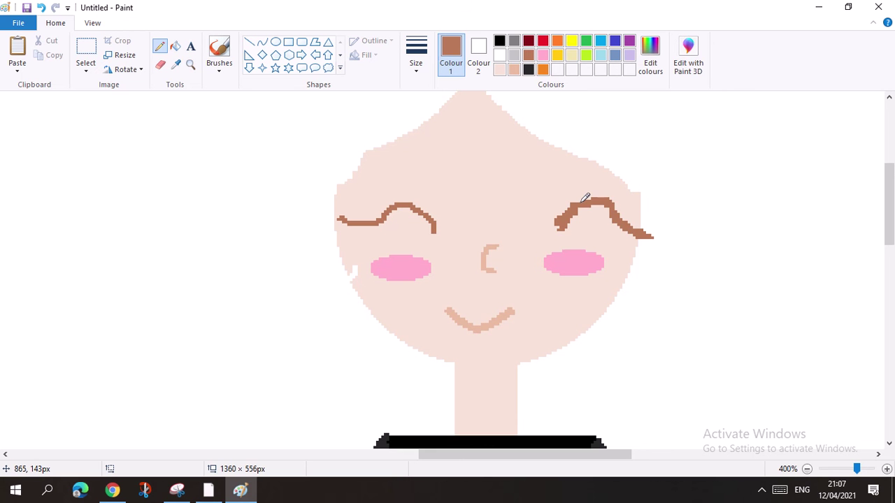
Step: Outline new hair in dark red with the pencil, with a centre parting across the forehead and a side ponytail beside the right-hand cheek
{"action": "scroll", "coordinate": [615, 144], "scroll_direction": "up", "scroll_amount": 3}
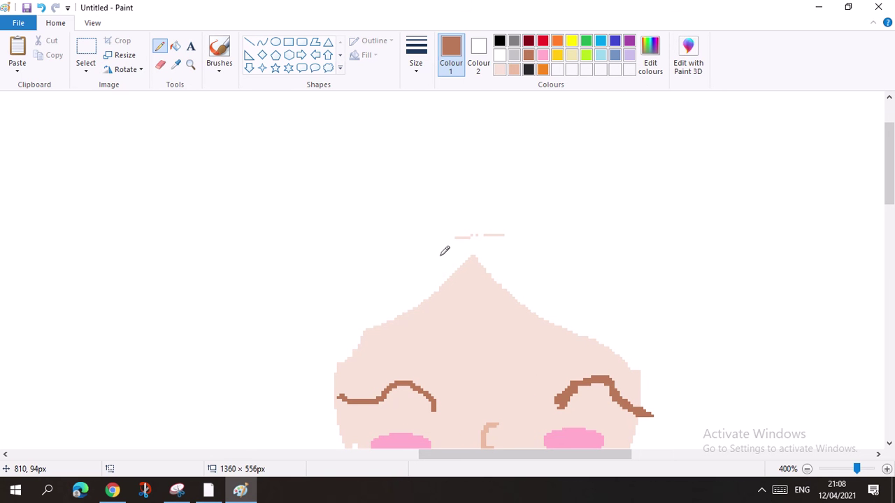
{"action": "left_click", "coordinate": [529, 42]}
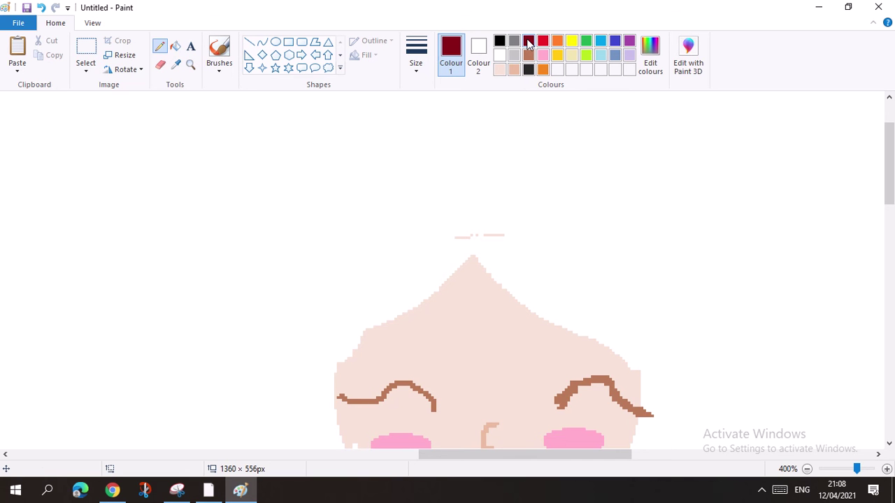
{"action": "scroll", "coordinate": [409, 148], "scroll_direction": "down", "scroll_amount": 1}
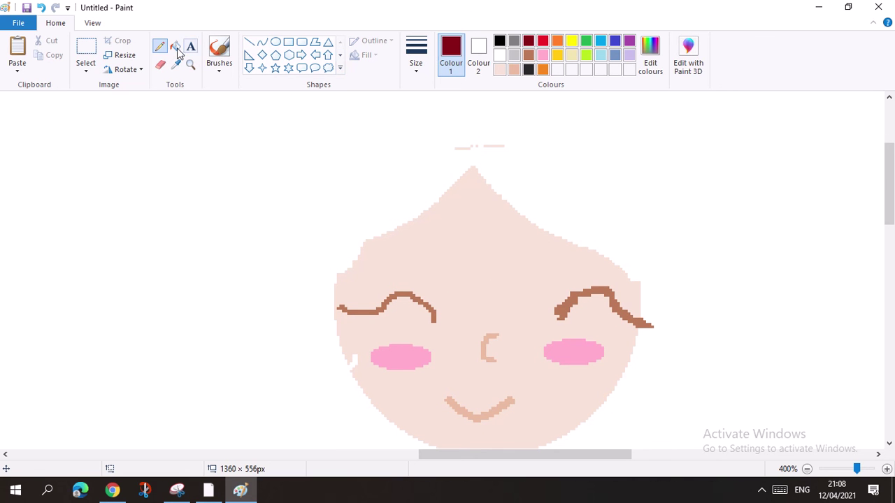
{"action": "scroll", "coordinate": [409, 191], "scroll_direction": "down", "scroll_amount": 1}
{"action": "scroll", "coordinate": [409, 190], "scroll_direction": "down", "scroll_amount": 1}
{"action": "left_click", "coordinate": [807, 469]}
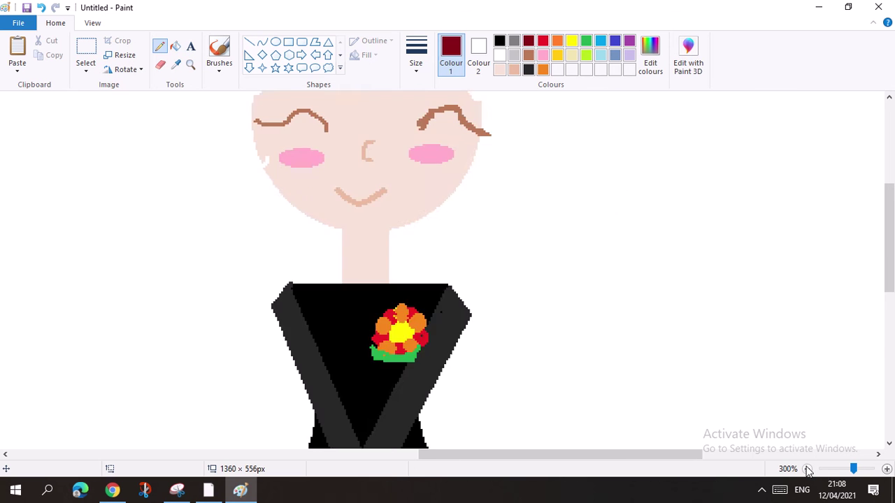
{"action": "left_click", "coordinate": [806, 469]}
{"action": "scroll", "coordinate": [430, 308], "scroll_direction": "up", "scroll_amount": 2}
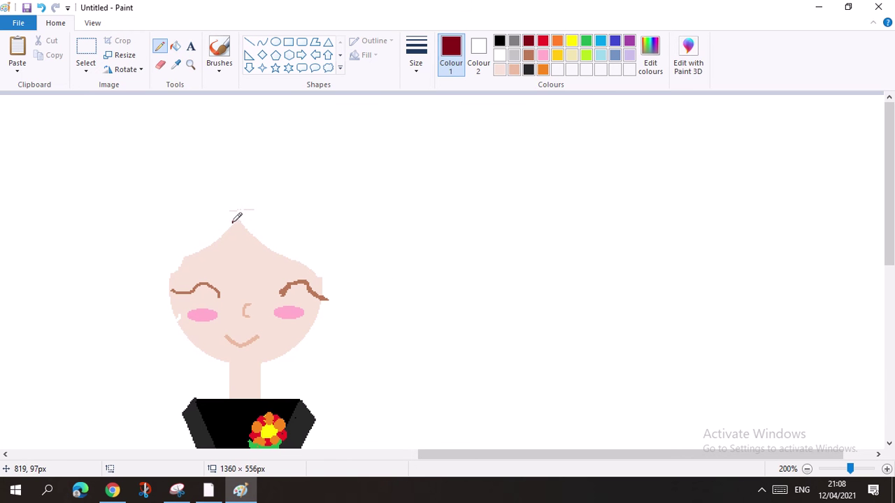
{"action": "left_click_drag", "start_coordinate": [237, 219], "coordinate": [165, 268]}
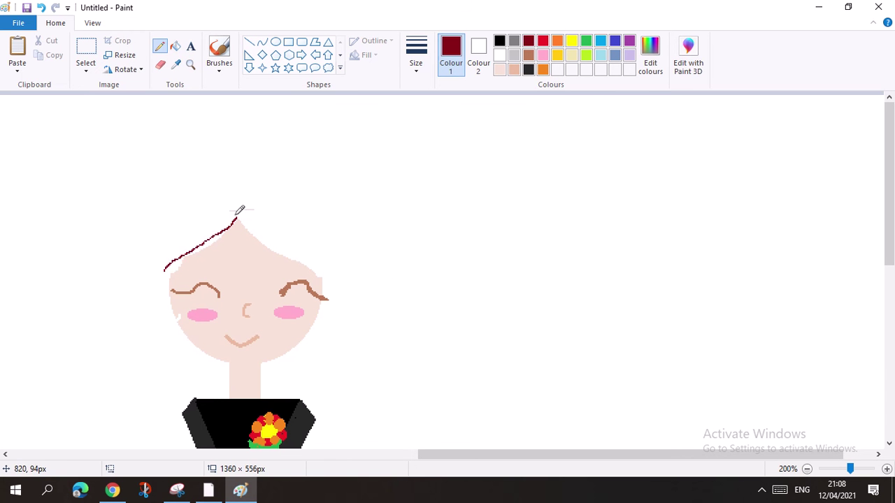
{"action": "mouse_move", "coordinate": [234, 219]}
{"action": "left_mouse_down"}
{"action": "mouse_move", "coordinate": [256, 243]}
{"action": "mouse_move", "coordinate": [318, 272]}
{"action": "left_mouse_up"}
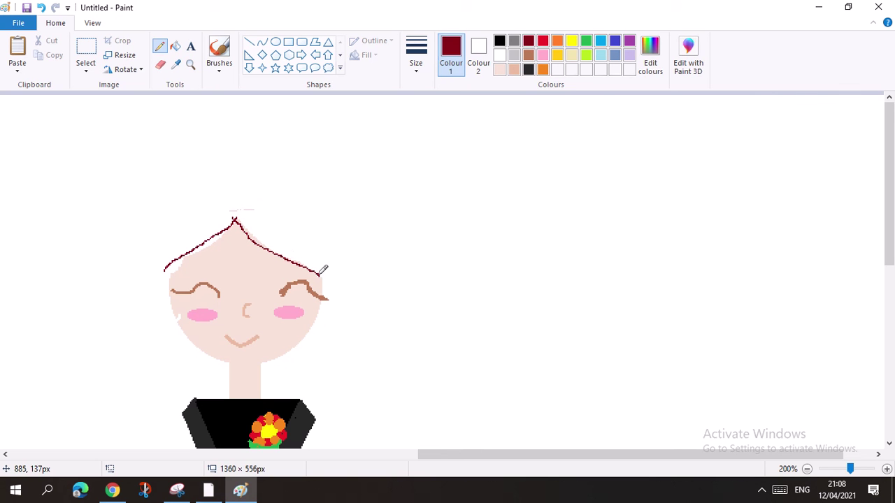
{"action": "left_click_drag", "start_coordinate": [318, 272], "coordinate": [325, 279]}
{"action": "mouse_move", "coordinate": [189, 249]}
{"action": "left_mouse_down"}
{"action": "mouse_move", "coordinate": [165, 271]}
{"action": "mouse_move", "coordinate": [172, 247]}
{"action": "mouse_move", "coordinate": [238, 213]}
{"action": "mouse_move", "coordinate": [302, 237]}
{"action": "mouse_move", "coordinate": [325, 278]}
{"action": "mouse_move", "coordinate": [316, 258]}
{"action": "mouse_move", "coordinate": [350, 285]}
{"action": "mouse_move", "coordinate": [365, 340]}
{"action": "mouse_move", "coordinate": [340, 322]}
{"action": "mouse_move", "coordinate": [355, 348]}
{"action": "mouse_move", "coordinate": [339, 341]}
{"action": "mouse_move", "coordinate": [351, 353]}
{"action": "mouse_move", "coordinate": [337, 352]}
{"action": "mouse_move", "coordinate": [313, 331]}
{"action": "left_mouse_up"}
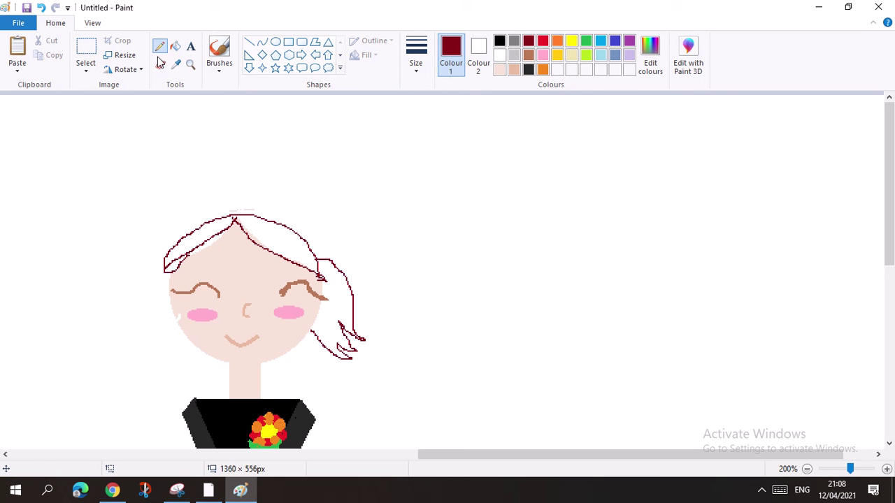
Step: Fill both sides of the parted hair and the ponytail with dark red
{"action": "left_click", "coordinate": [176, 47]}
{"action": "left_click", "coordinate": [277, 224]}
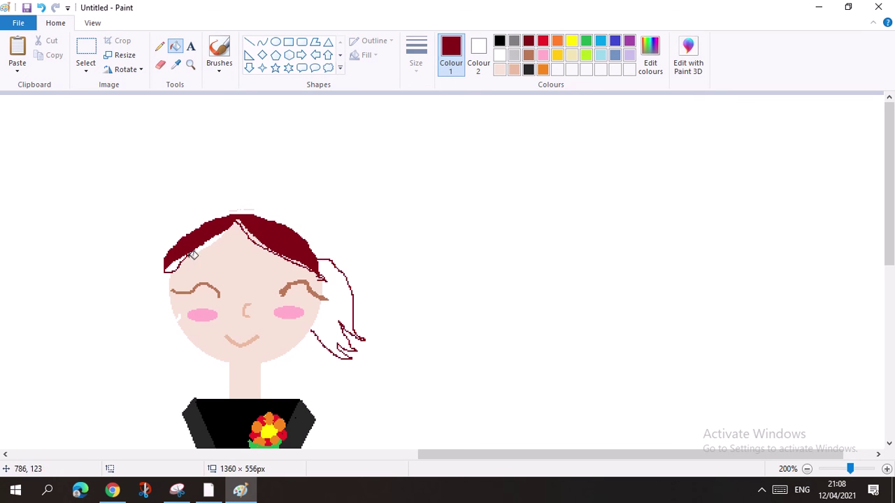
{"action": "left_click", "coordinate": [169, 267]}
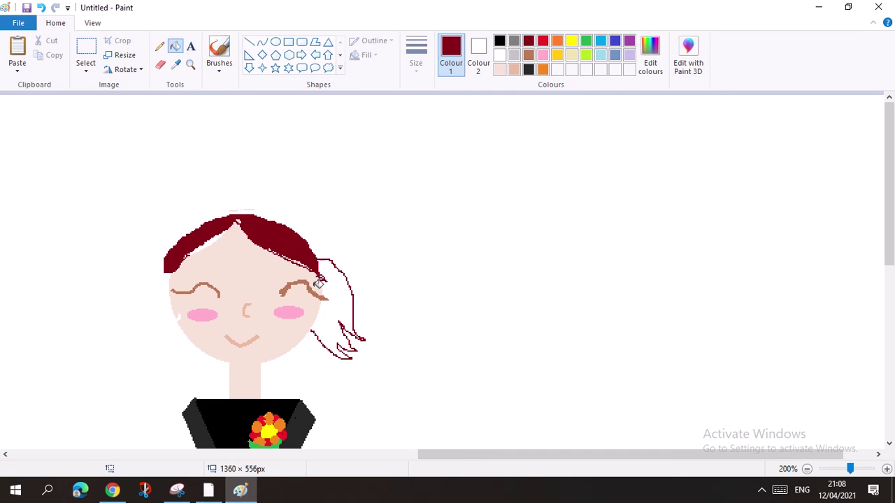
{"action": "left_click", "coordinate": [348, 303]}
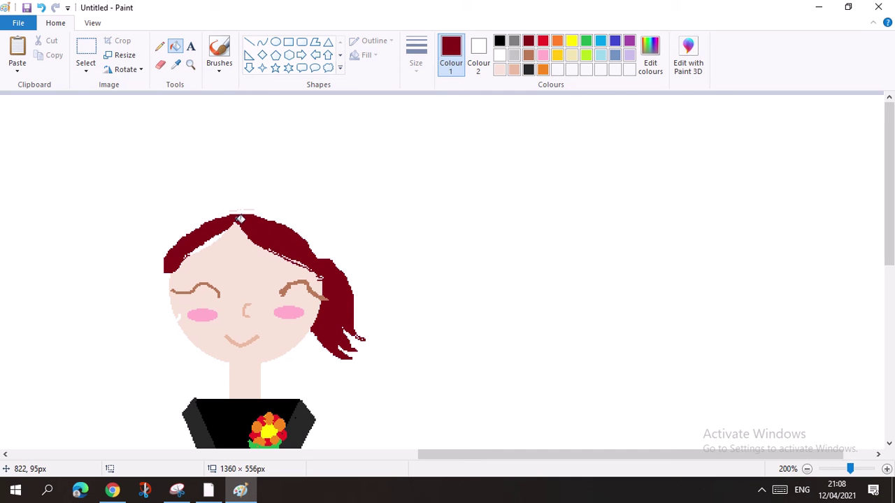
Step: Pencil dark red over the gaps along the right-hand hairline and extend the hair down the left-hand side of the face
{"action": "left_click", "coordinate": [160, 47]}
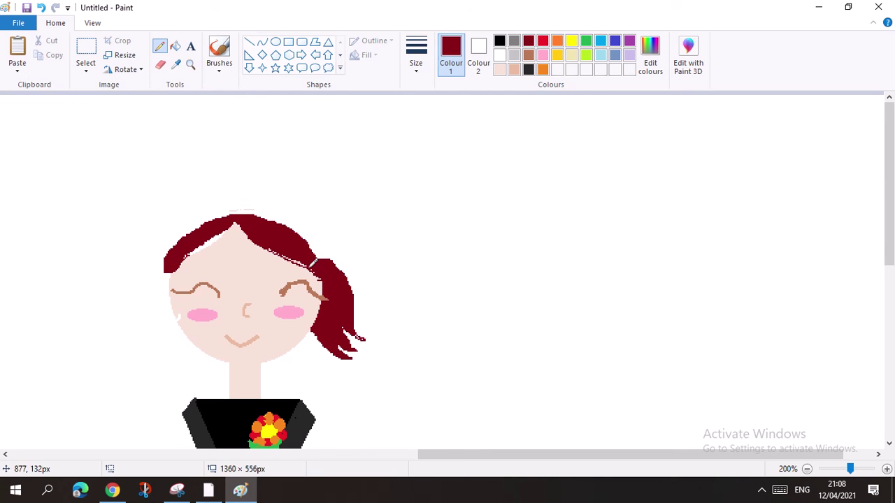
{"action": "mouse_move", "coordinate": [312, 263]}
{"action": "left_mouse_down"}
{"action": "mouse_move", "coordinate": [274, 240]}
{"action": "mouse_move", "coordinate": [286, 257]}
{"action": "left_mouse_up"}
{"action": "left_click_drag", "start_coordinate": [319, 268], "coordinate": [312, 271]}
{"action": "scroll", "coordinate": [314, 248], "scroll_direction": "down", "scroll_amount": 3}
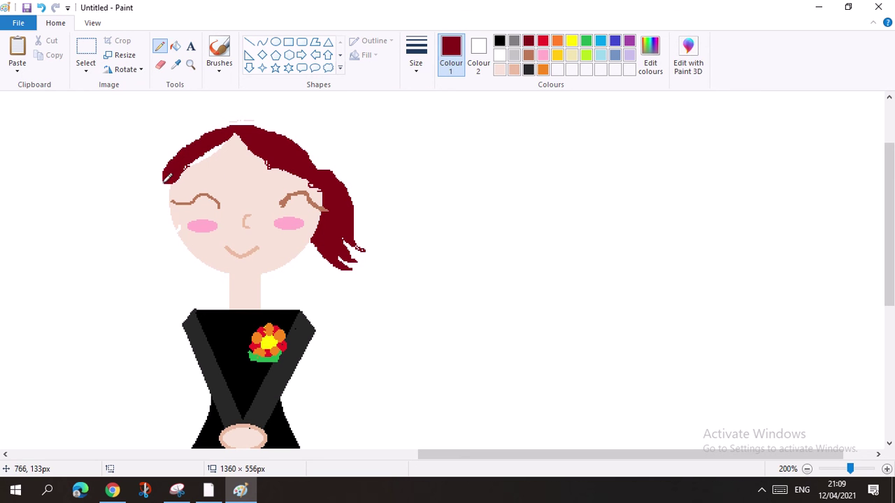
{"action": "left_click_drag", "start_coordinate": [167, 177], "coordinate": [171, 215]}
Step: Cover the white gap at the left-hand edge of the face with the light skin colour
{"action": "left_click", "coordinate": [179, 48]}
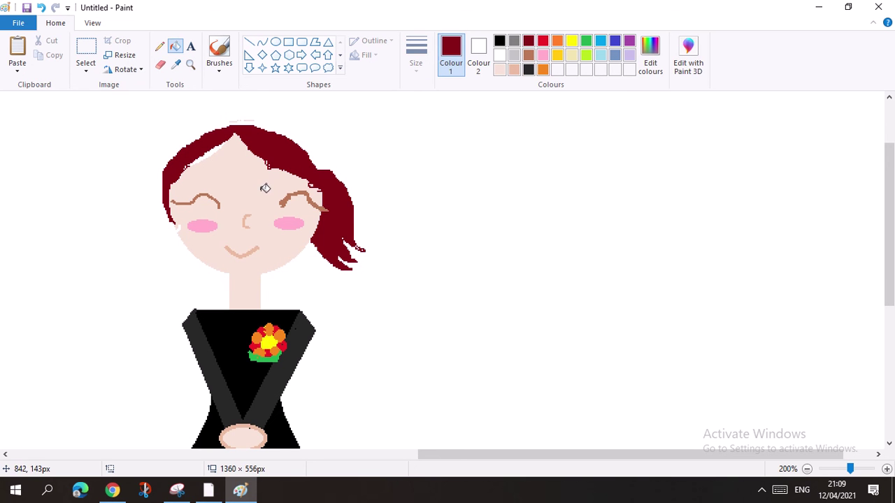
{"action": "scroll", "coordinate": [322, 267], "scroll_direction": "down", "scroll_amount": 3}
{"action": "scroll", "coordinate": [355, 299], "scroll_direction": "up", "scroll_amount": 3}
{"action": "left_click", "coordinate": [369, 273]}
{"action": "left_click", "coordinate": [499, 70]}
{"action": "left_click", "coordinate": [160, 47]}
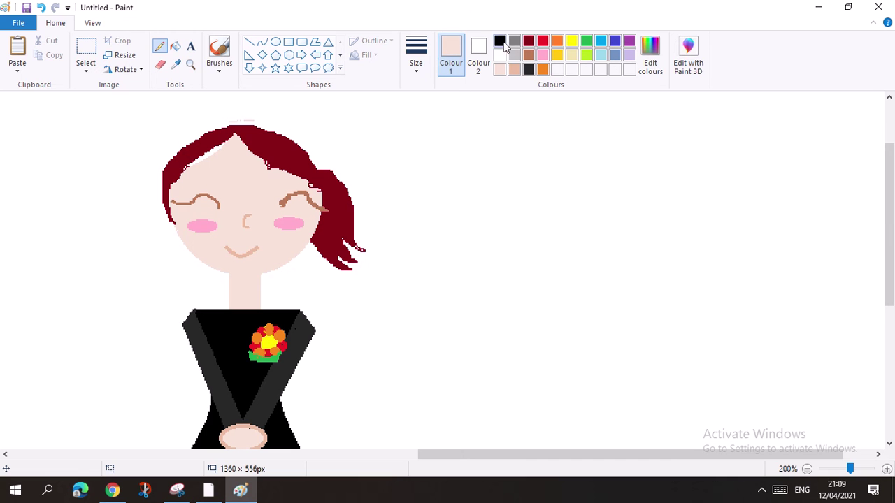
Step: Colour the white gap along the left-hand hairline dark red with a thicker pencil and smooth that edge of the hair
{"action": "left_click", "coordinate": [528, 42]}
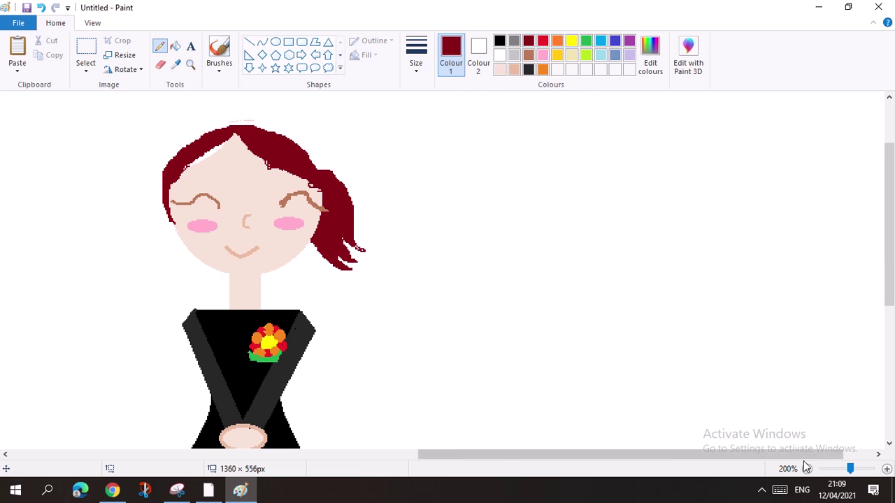
{"action": "left_click", "coordinate": [886, 469]}
{"action": "left_click", "coordinate": [886, 469]}
{"action": "left_click", "coordinate": [886, 469]}
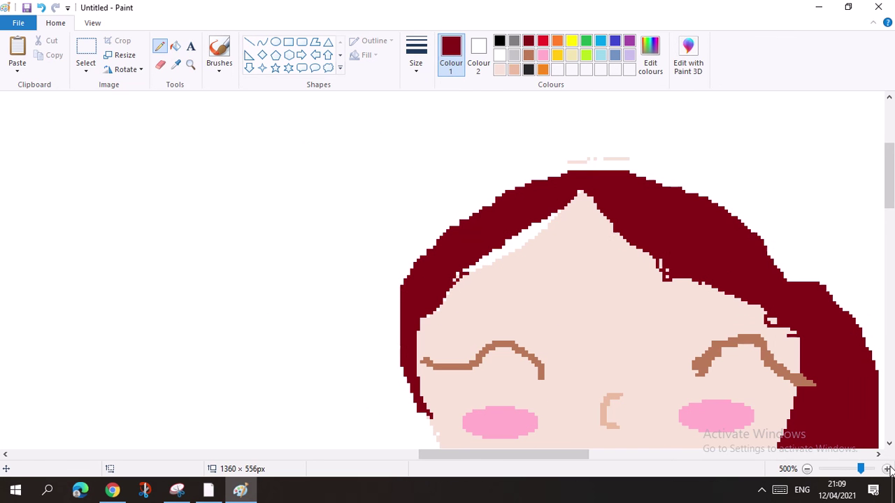
{"action": "mouse_move", "coordinate": [564, 202]}
{"action": "left_mouse_down"}
{"action": "mouse_move", "coordinate": [522, 237]}
{"action": "mouse_move", "coordinate": [483, 250]}
{"action": "left_mouse_up"}
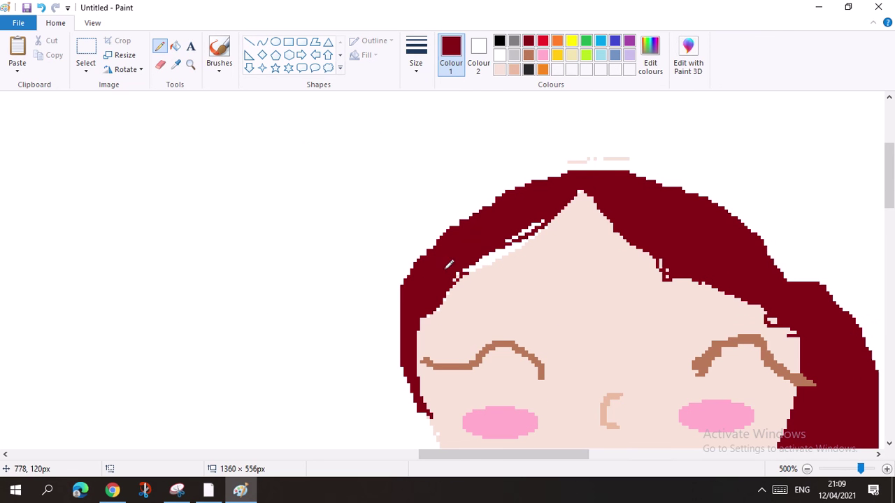
{"action": "left_click", "coordinate": [416, 56]}
{"action": "left_click", "coordinate": [445, 97]}
{"action": "mouse_move", "coordinate": [552, 213]}
{"action": "left_mouse_down"}
{"action": "mouse_move", "coordinate": [501, 254]}
{"action": "mouse_move", "coordinate": [426, 286]}
{"action": "mouse_move", "coordinate": [508, 262]}
{"action": "mouse_move", "coordinate": [549, 210]}
{"action": "mouse_move", "coordinate": [504, 260]}
{"action": "mouse_move", "coordinate": [462, 286]}
{"action": "mouse_move", "coordinate": [515, 248]}
{"action": "mouse_move", "coordinate": [404, 338]}
{"action": "mouse_move", "coordinate": [467, 277]}
{"action": "mouse_move", "coordinate": [505, 273]}
{"action": "mouse_move", "coordinate": [528, 241]}
{"action": "mouse_move", "coordinate": [496, 256]}
{"action": "mouse_move", "coordinate": [550, 204]}
{"action": "left_mouse_up"}
{"action": "mouse_move", "coordinate": [592, 175]}
{"action": "left_mouse_down"}
{"action": "mouse_move", "coordinate": [565, 216]}
{"action": "mouse_move", "coordinate": [407, 344]}
{"action": "mouse_move", "coordinate": [558, 234]}
{"action": "mouse_move", "coordinate": [573, 190]}
{"action": "mouse_move", "coordinate": [598, 186]}
{"action": "mouse_move", "coordinate": [487, 285]}
{"action": "left_mouse_up"}
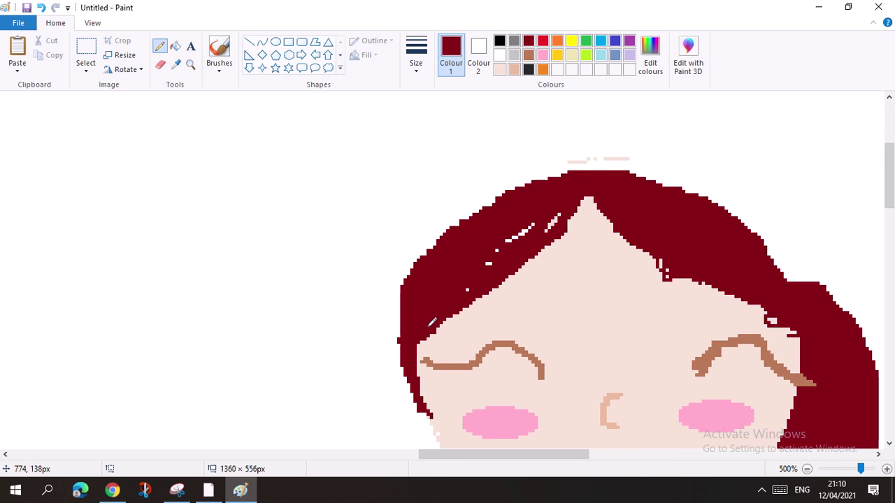
{"action": "left_click_drag", "start_coordinate": [498, 249], "coordinate": [582, 203]}
Step: Thicken and smooth the right-hand hairline in dark red, covering the leftover light specks inside the hair
{"action": "left_click_drag", "start_coordinate": [670, 242], "coordinate": [661, 262]}
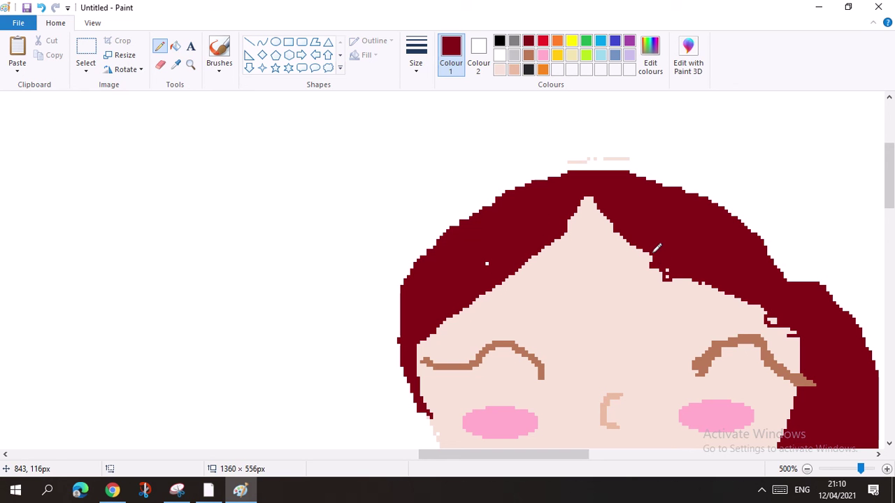
{"action": "mouse_move", "coordinate": [587, 200]}
{"action": "left_mouse_down"}
{"action": "mouse_move", "coordinate": [664, 284]}
{"action": "mouse_move", "coordinate": [813, 340]}
{"action": "mouse_move", "coordinate": [723, 300]}
{"action": "mouse_move", "coordinate": [596, 205]}
{"action": "mouse_move", "coordinate": [635, 259]}
{"action": "mouse_move", "coordinate": [645, 264]}
{"action": "mouse_move", "coordinate": [626, 241]}
{"action": "mouse_move", "coordinate": [720, 299]}
{"action": "mouse_move", "coordinate": [644, 263]}
{"action": "mouse_move", "coordinate": [691, 293]}
{"action": "mouse_move", "coordinate": [671, 273]}
{"action": "left_mouse_up"}
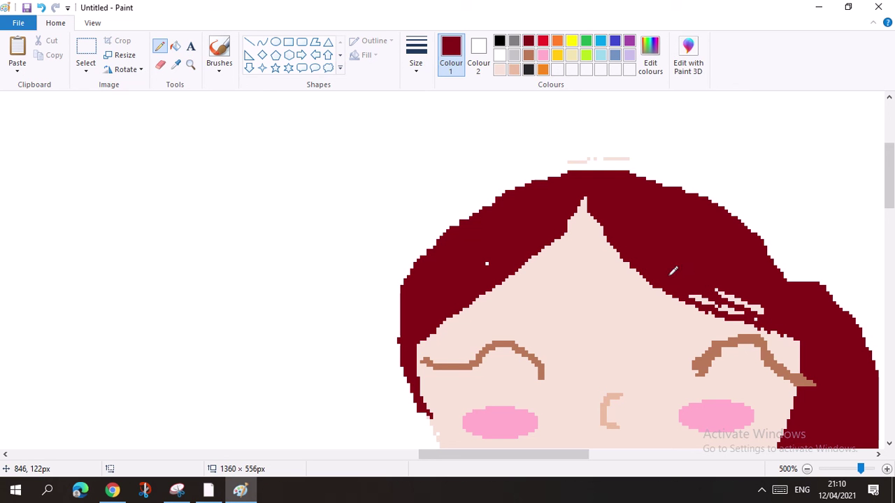
{"action": "left_click_drag", "start_coordinate": [485, 260], "coordinate": [496, 261]}
{"action": "mouse_move", "coordinate": [724, 278]}
{"action": "left_mouse_down"}
{"action": "mouse_move", "coordinate": [775, 310]}
{"action": "mouse_move", "coordinate": [704, 283]}
{"action": "mouse_move", "coordinate": [735, 293]}
{"action": "mouse_move", "coordinate": [714, 286]}
{"action": "left_mouse_up"}
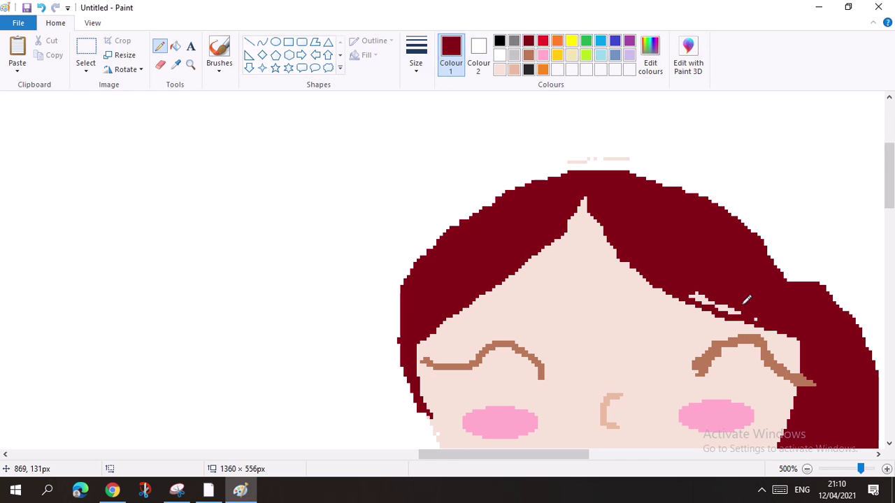
{"action": "mouse_move", "coordinate": [761, 323]}
{"action": "left_mouse_down"}
{"action": "mouse_move", "coordinate": [690, 288]}
{"action": "mouse_move", "coordinate": [721, 309]}
{"action": "left_mouse_up"}
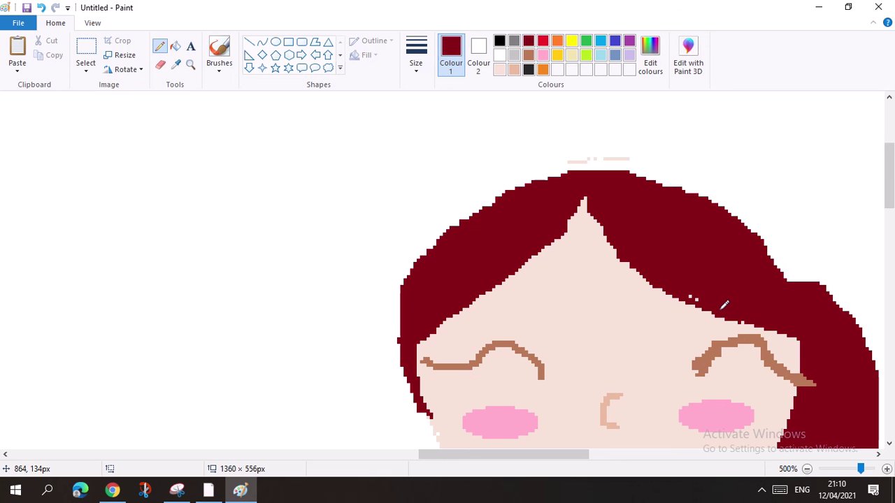
Step: Examine the drawing from the face down to the shoes and as a whole figure
{"action": "scroll", "coordinate": [699, 269], "scroll_direction": "down", "scroll_amount": 3}
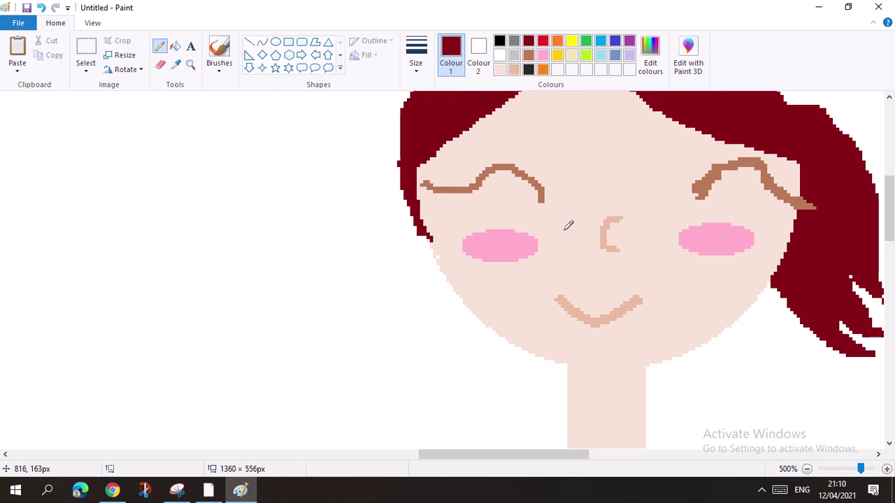
{"action": "scroll", "coordinate": [657, 246], "scroll_direction": "down", "scroll_amount": 15}
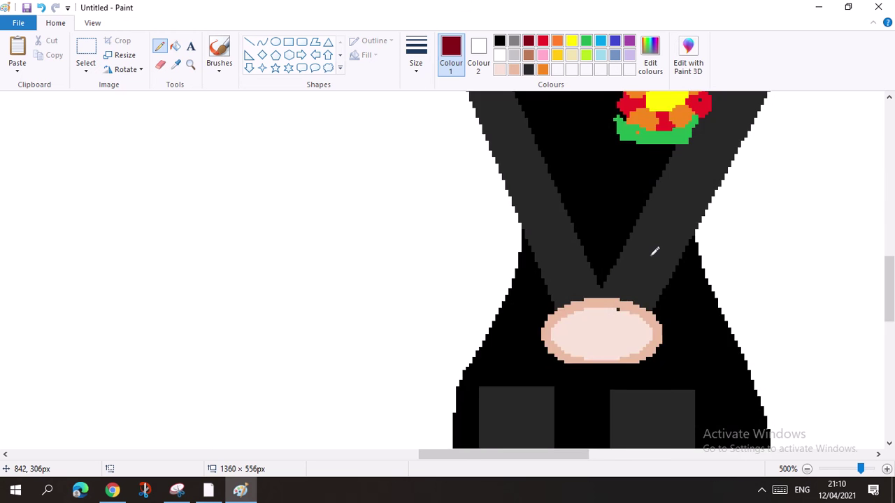
{"action": "scroll", "coordinate": [664, 252], "scroll_direction": "down", "scroll_amount": 2}
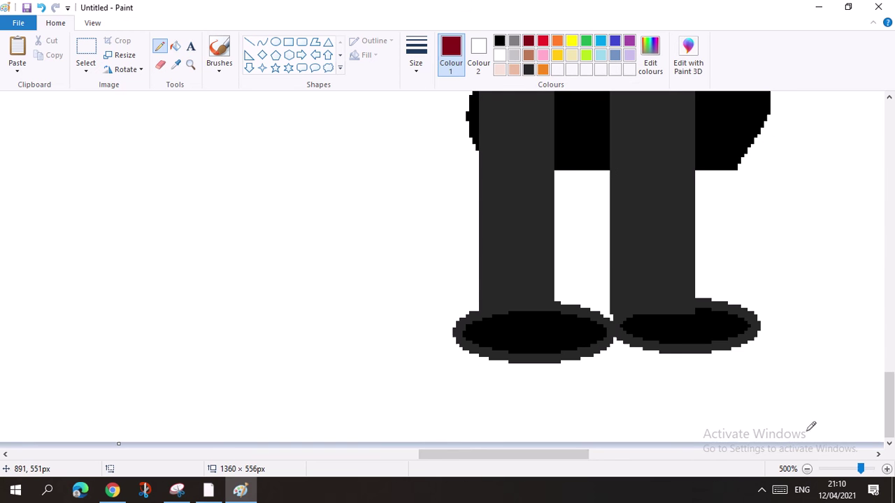
{"action": "left_click", "coordinate": [807, 469]}
{"action": "left_click", "coordinate": [807, 469]}
{"action": "left_click", "coordinate": [807, 469]}
{"action": "left_click", "coordinate": [807, 469]}
{"action": "left_click", "coordinate": [808, 469]}
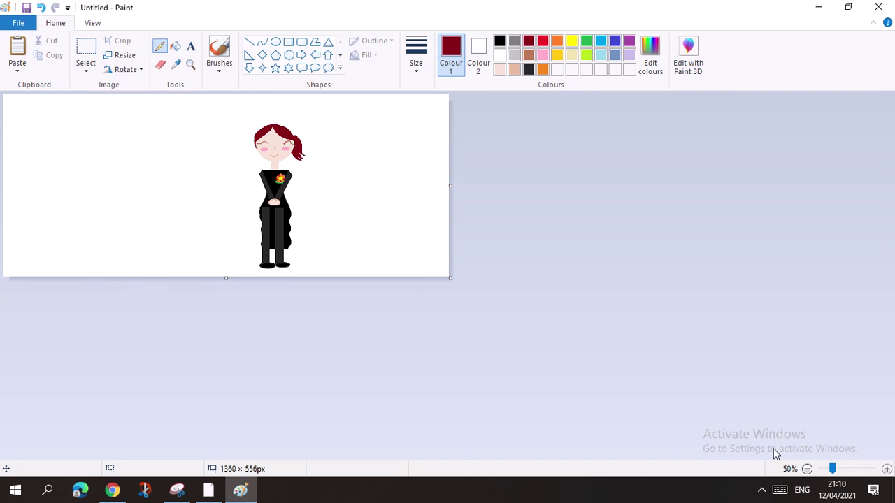
{"action": "left_click", "coordinate": [887, 469]}
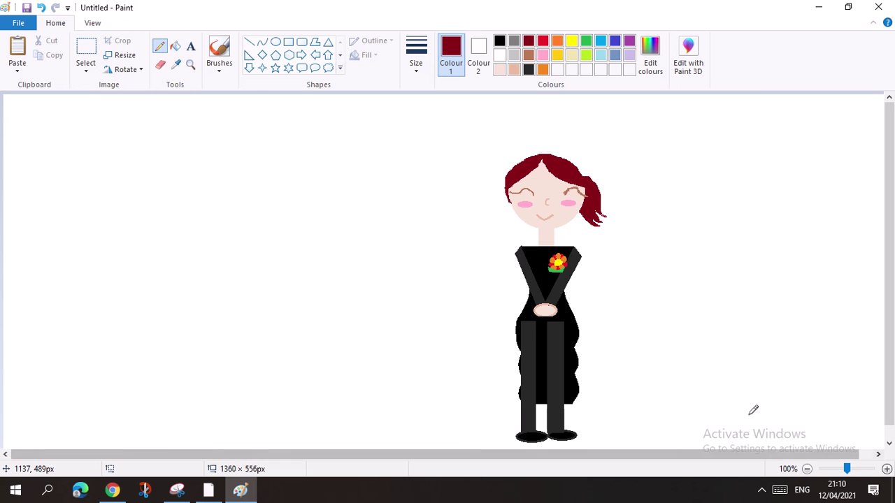